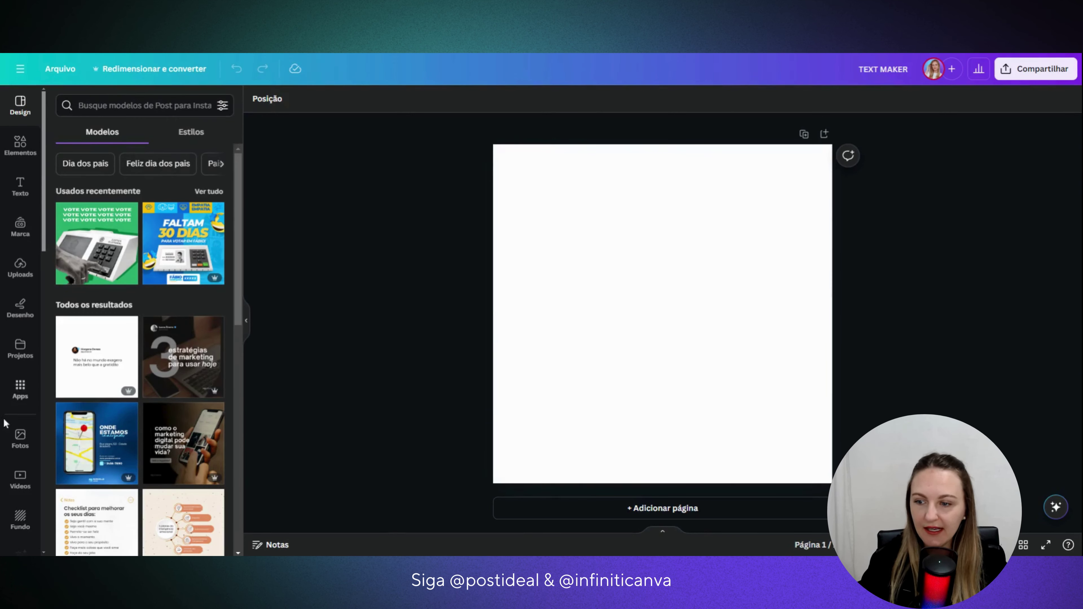
# Launch the Text Maker app from the Apps panel after previewing its example effects
pyautogui.click(20, 387)
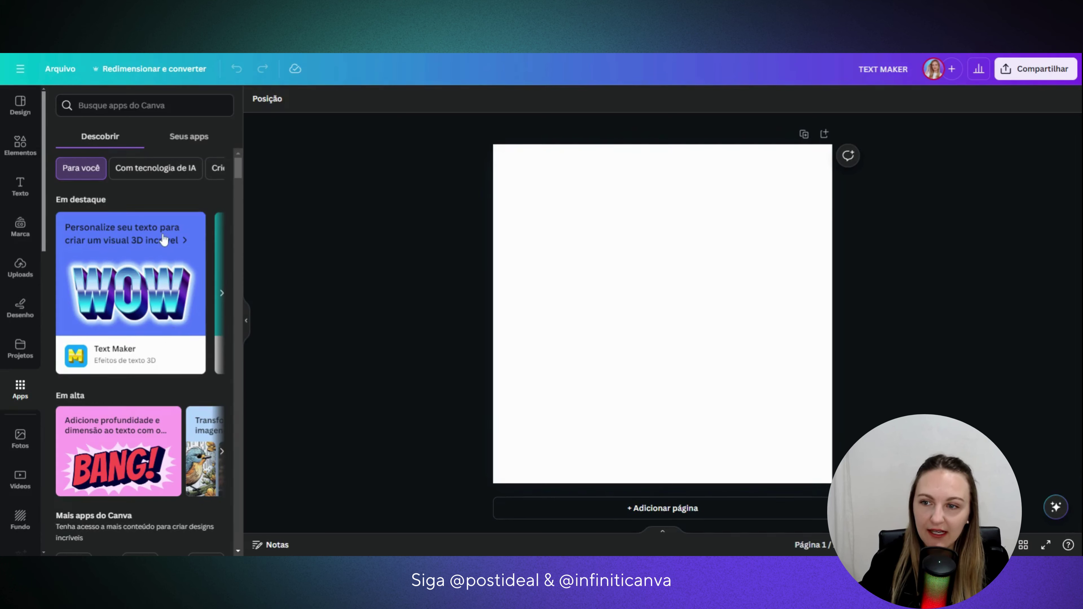
pyautogui.click(125, 260)
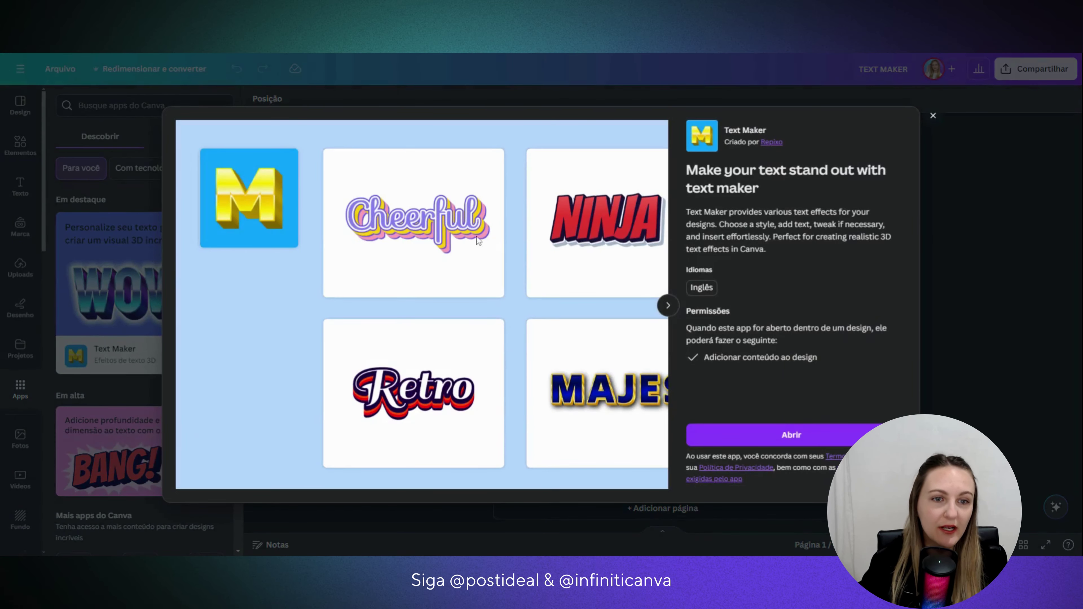
pyautogui.click(668, 305)
pyautogui.click(668, 306)
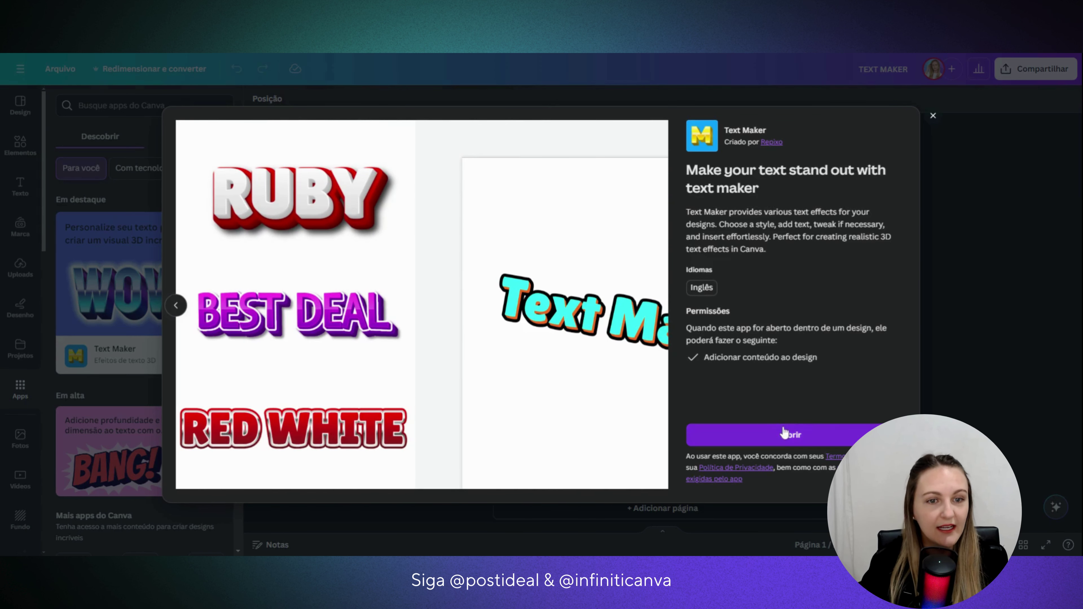
pyautogui.click(785, 435)
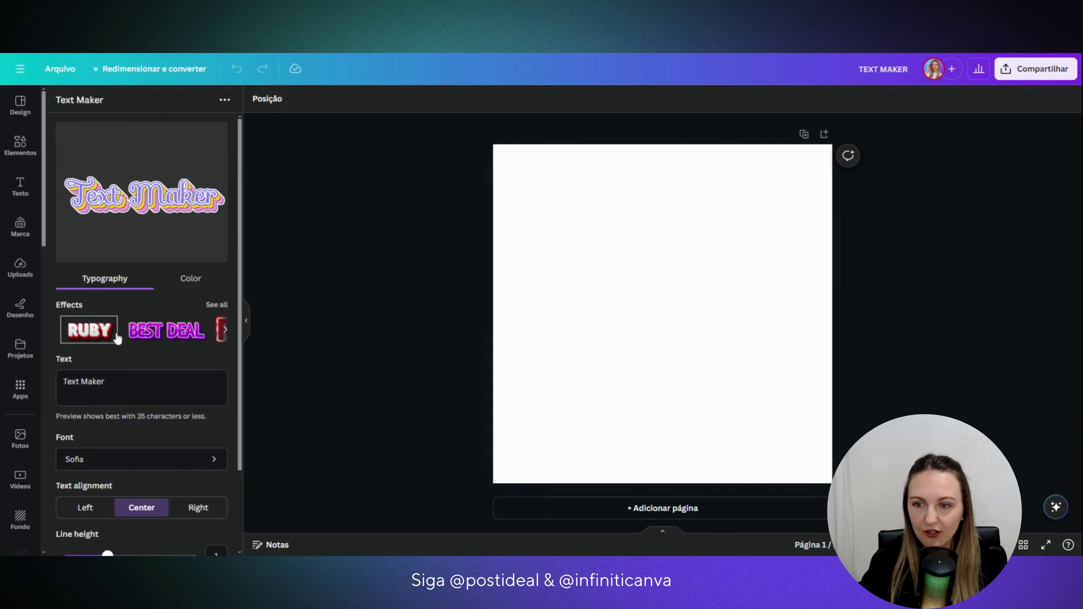
pyautogui.click(228, 334)
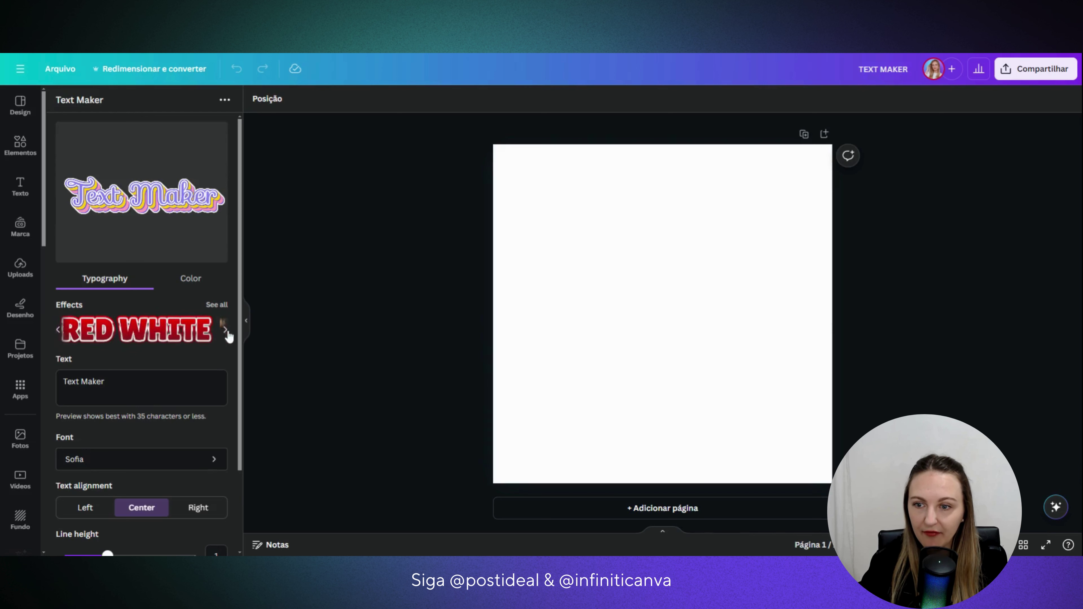
pyautogui.click(226, 329)
pyautogui.click(226, 330)
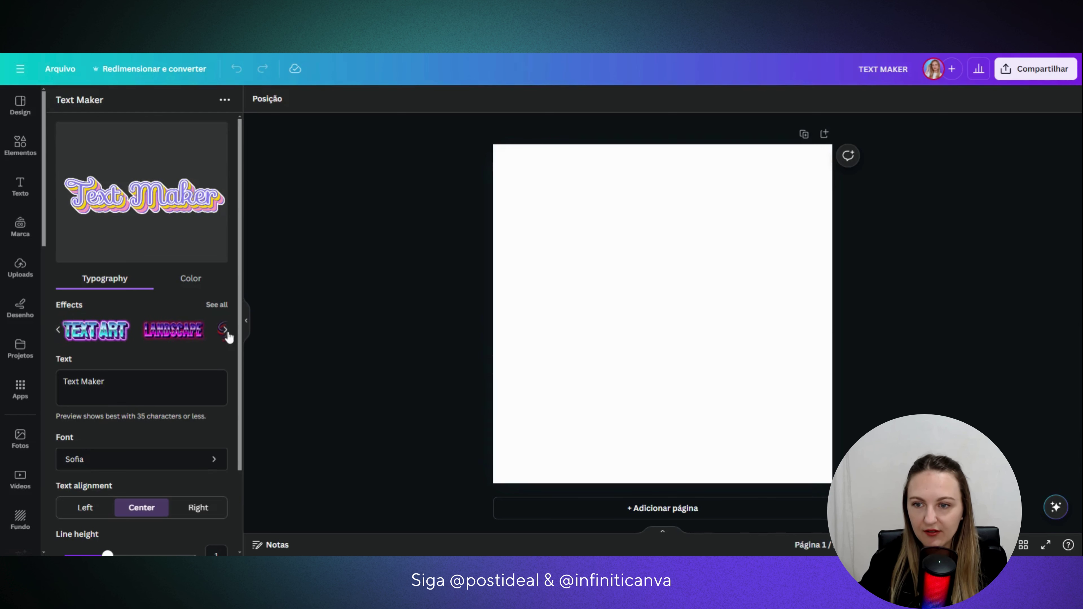
pyautogui.click(217, 305)
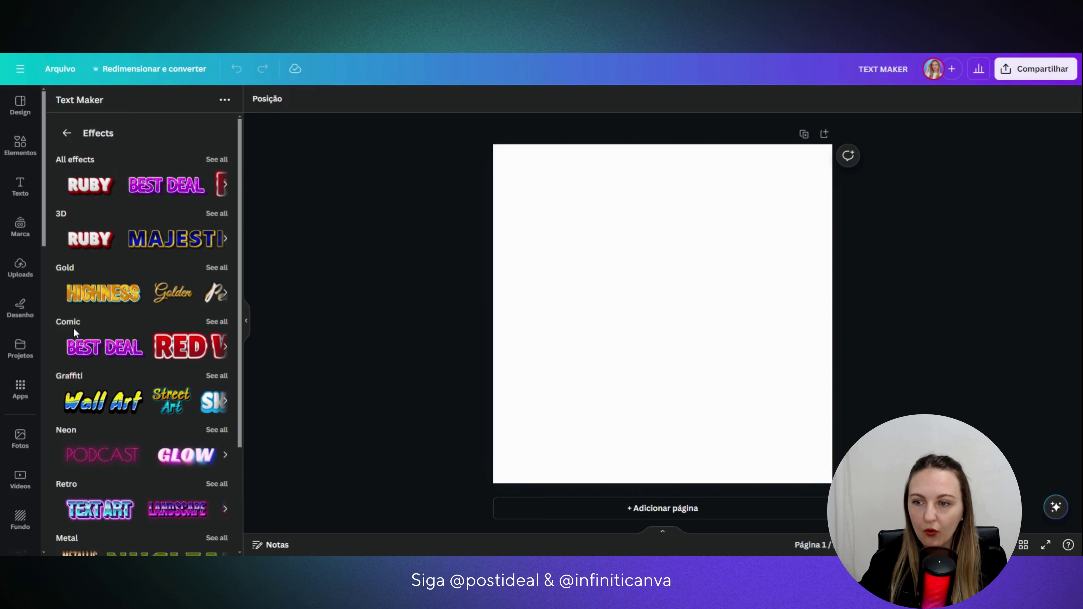
pyautogui.scroll(-2, 77, 317)
pyautogui.scroll(-1, 80, 314)
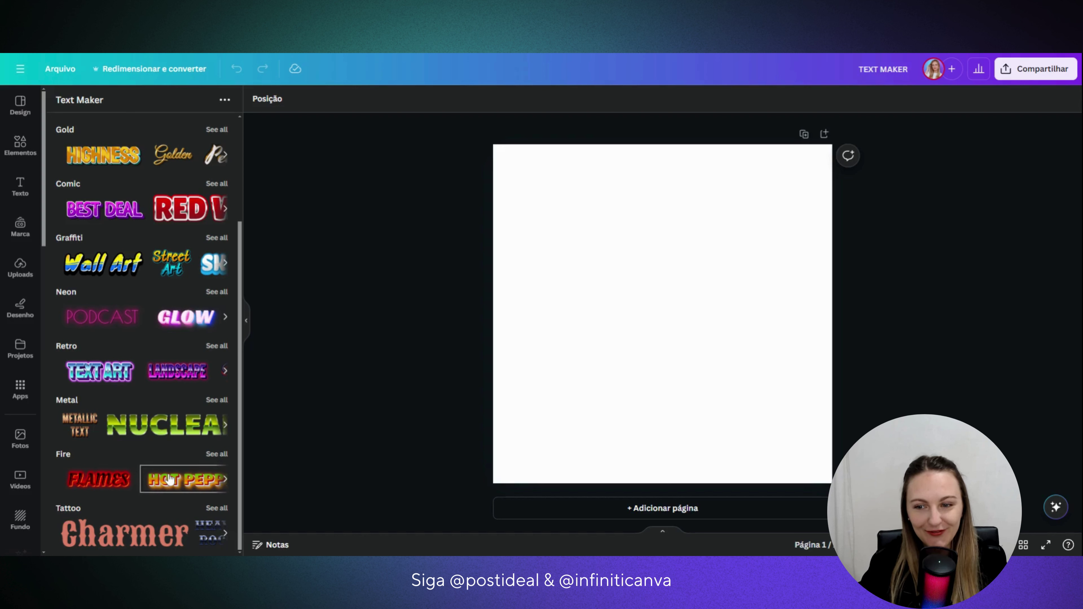
pyautogui.scroll(1, 164, 457)
pyautogui.scroll(2, 159, 427)
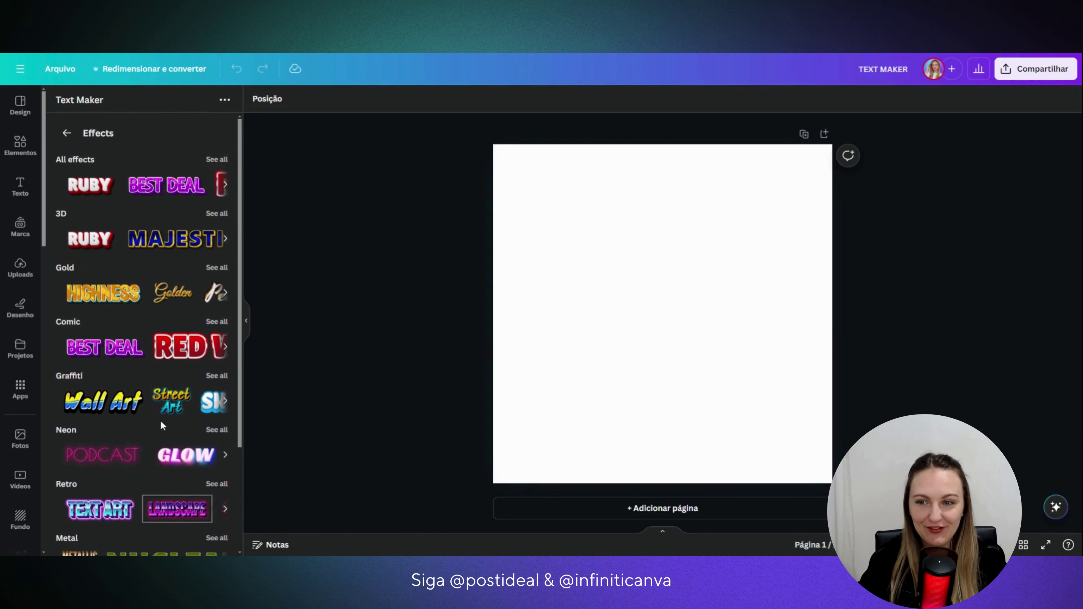
pyautogui.click(68, 133)
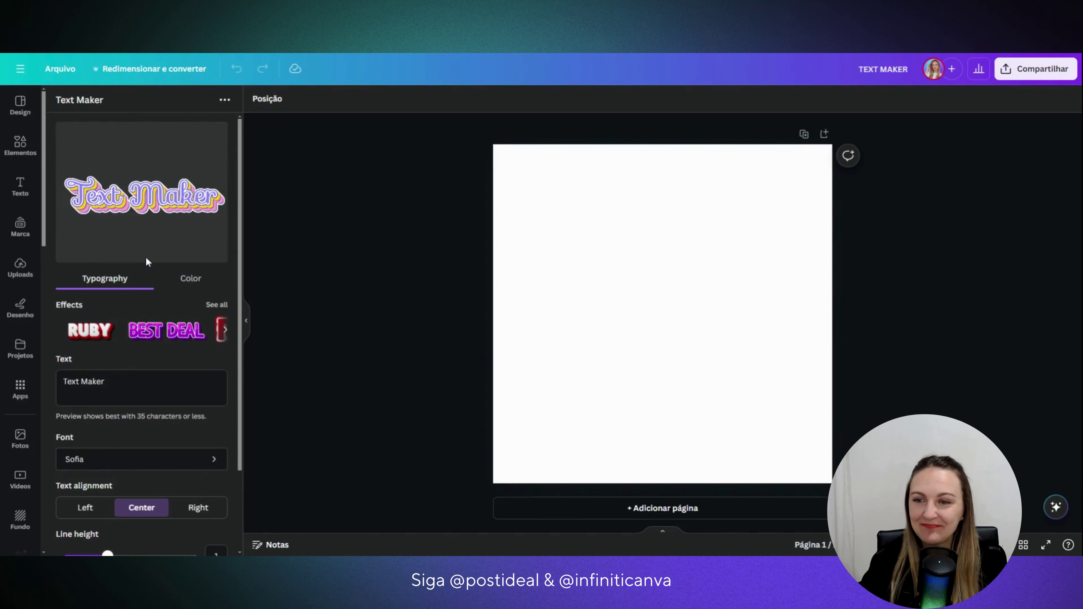
# Replace the Text Maker sample text with 'Postideal', after a glance at the Color tab
pyautogui.click(189, 281)
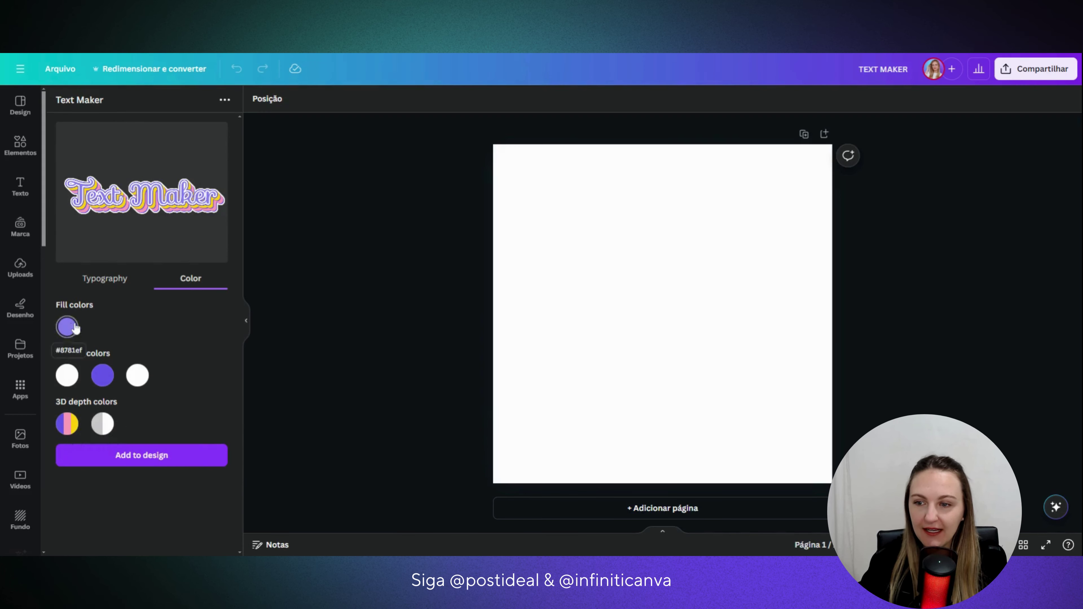
pyautogui.click(123, 283)
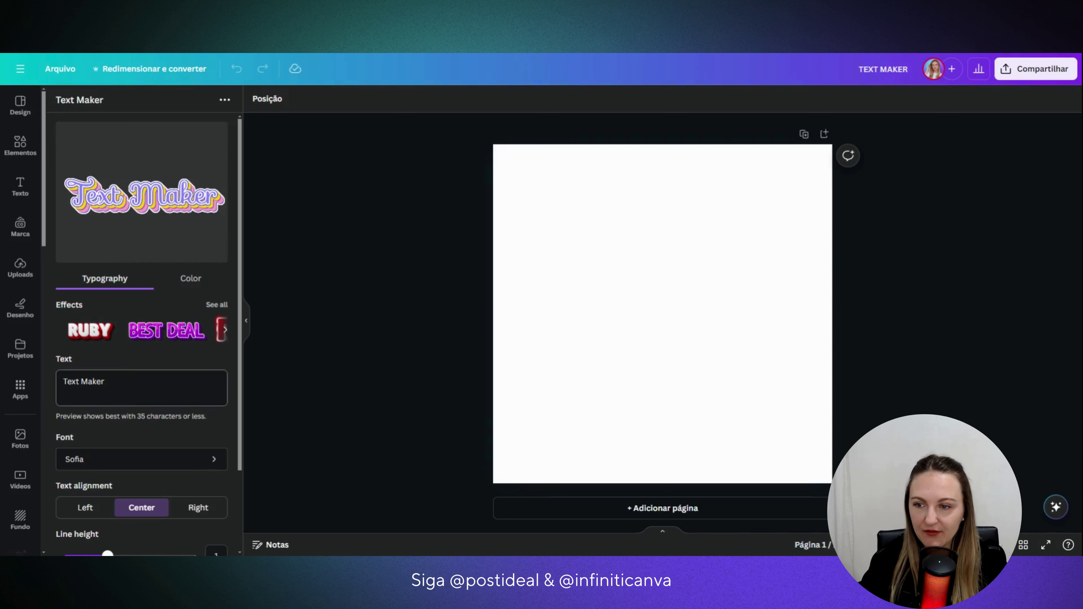
pyautogui.moveTo(105, 381); pyautogui.dragTo(63, 381)
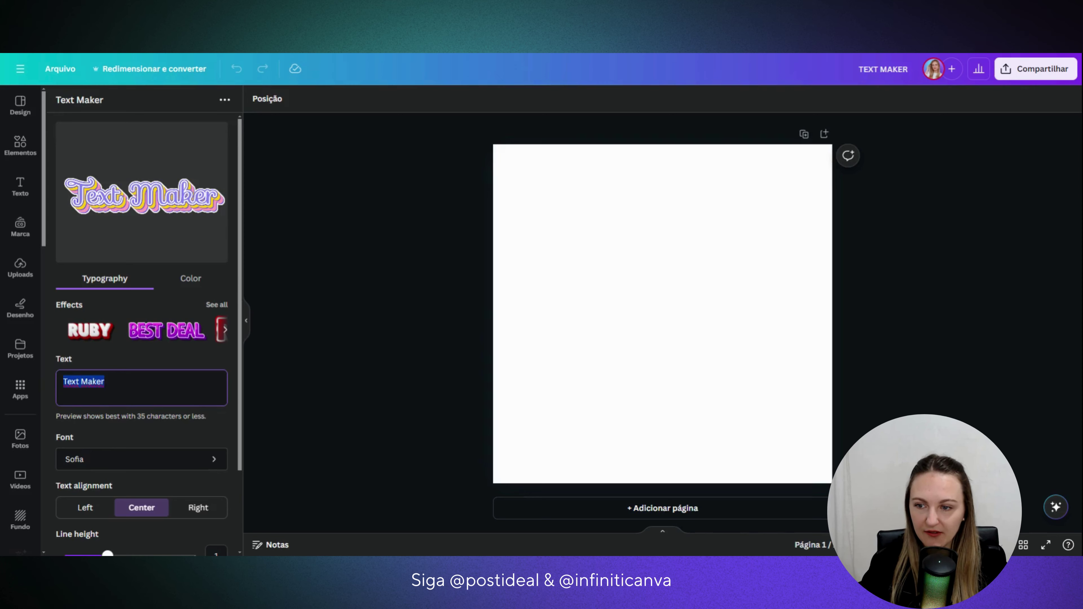
pyautogui.write('pOSTIDE')
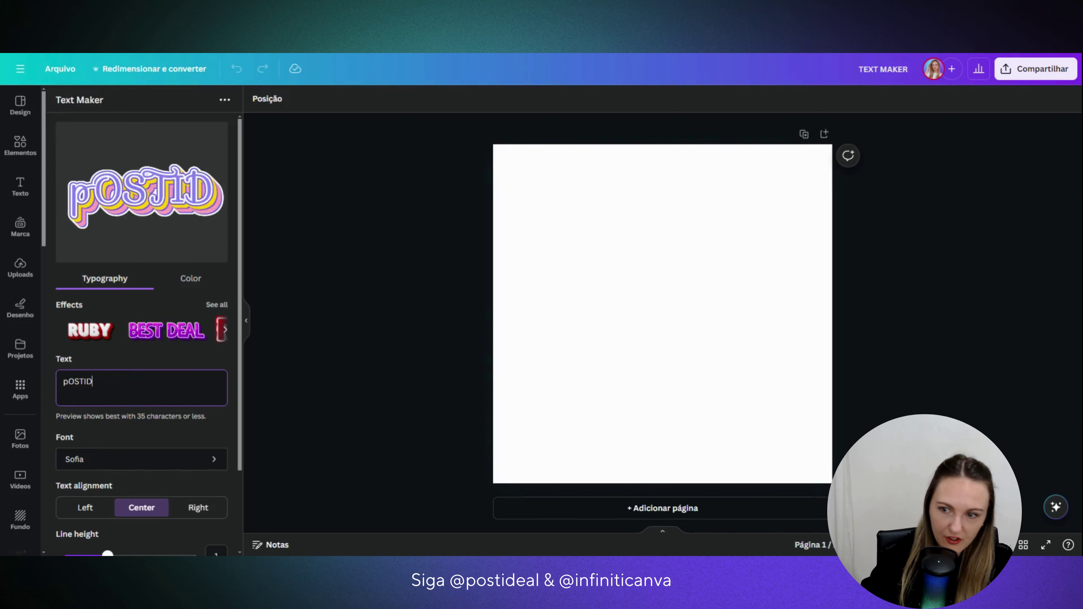
pyautogui.press('BackSpace')
pyautogui.press('BackSpace')
pyautogui.press('BackSpace')
pyautogui.press('BackSpace')
pyautogui.press('BackSpace')
pyautogui.press('BackSpace')
pyautogui.press('BackSpace')
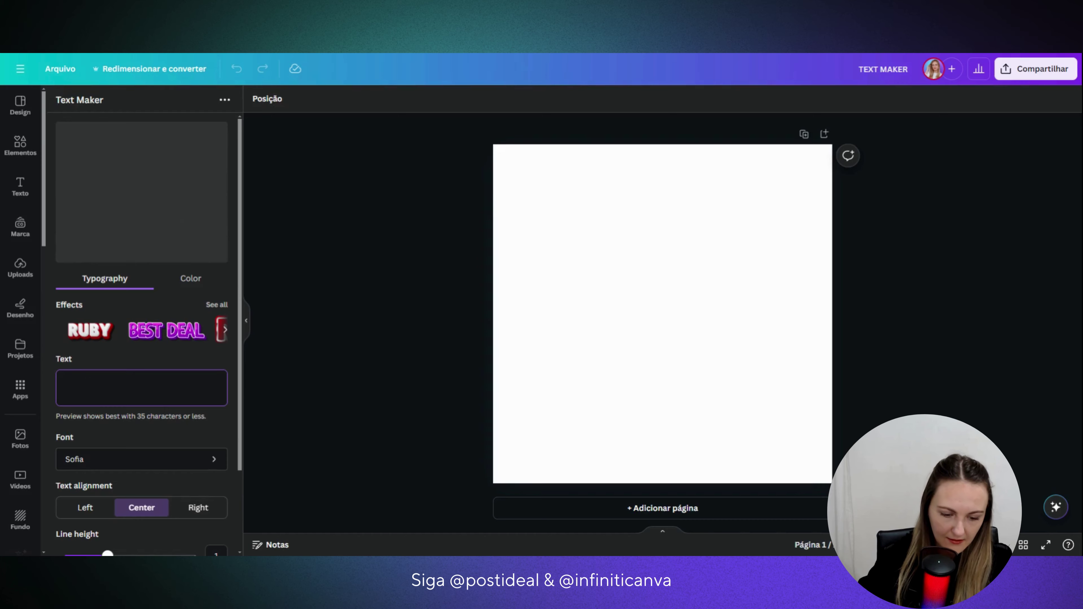
pyautogui.write('oist')
pyautogui.press('BackSpace')
pyautogui.press('BackSpace')
pyautogui.press('BackSpace')
pyautogui.press('BackSpace')
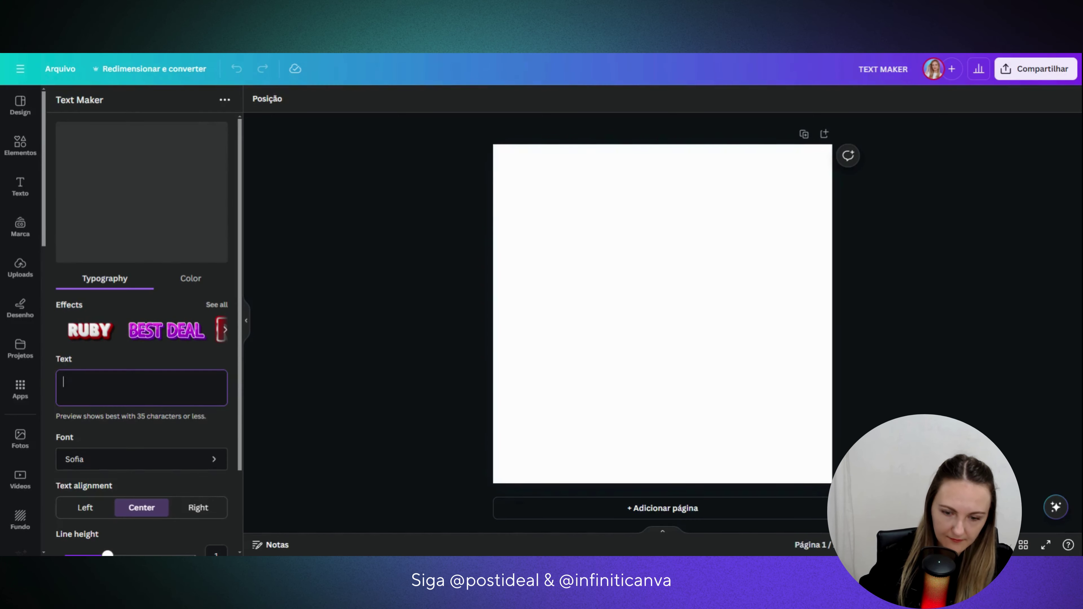
pyautogui.write('POS')
pyautogui.press('BackSpace')
pyautogui.press('BackSpace')
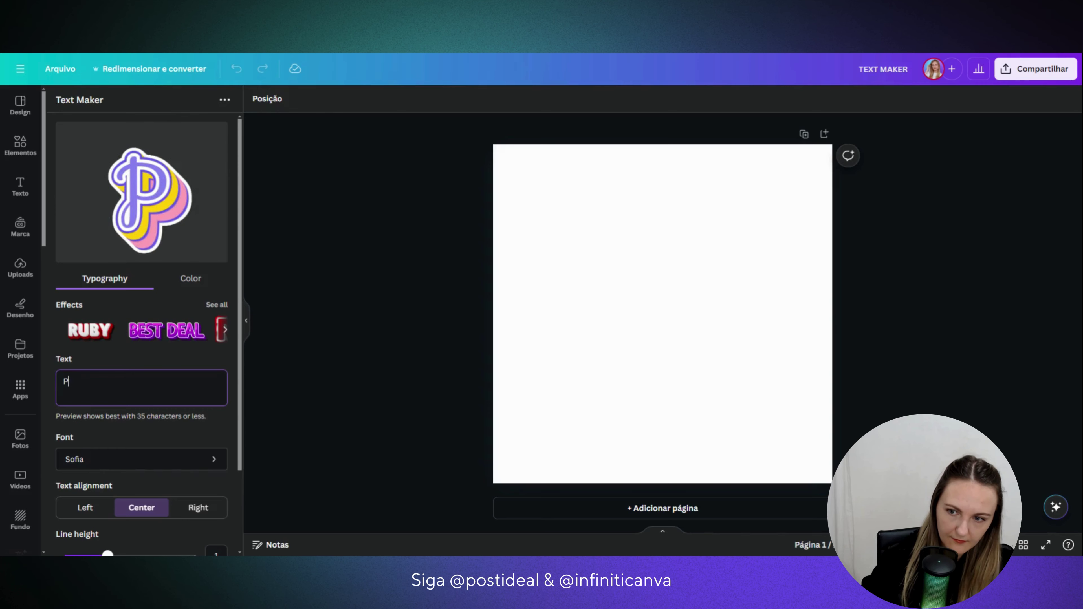
pyautogui.write('osti')
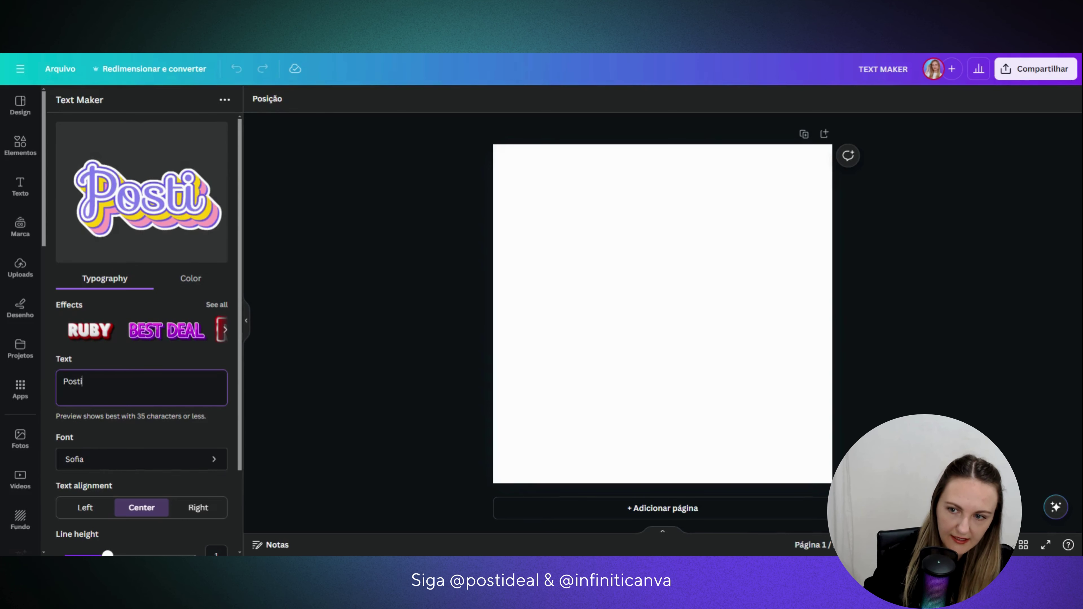
pyautogui.write('eal')
pyautogui.press('BackSpace')
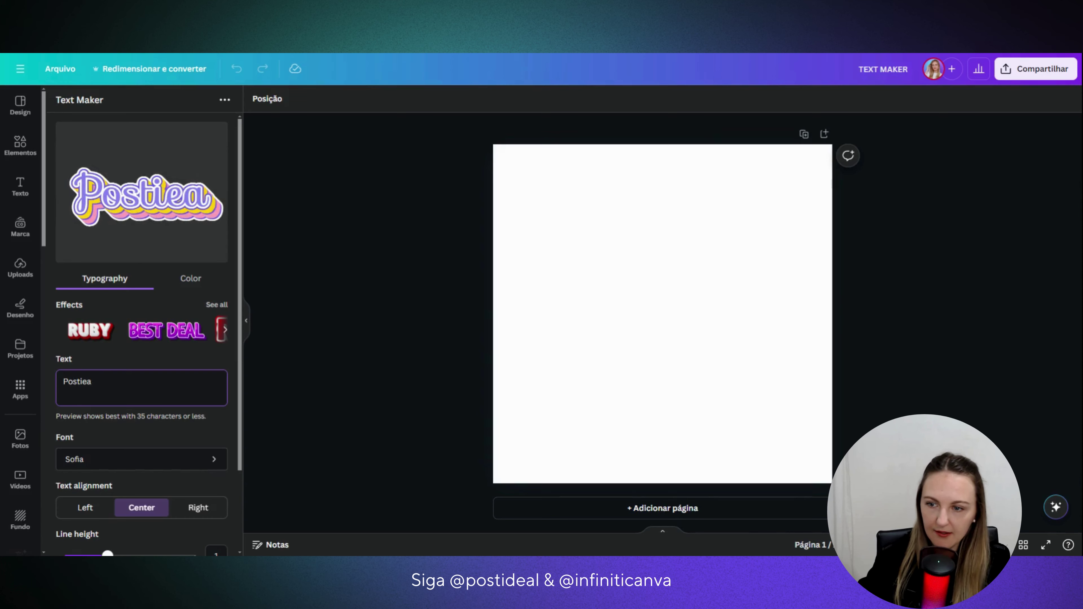
pyautogui.press('BackSpace')
pyautogui.press('BackSpace')
pyautogui.write('deal')
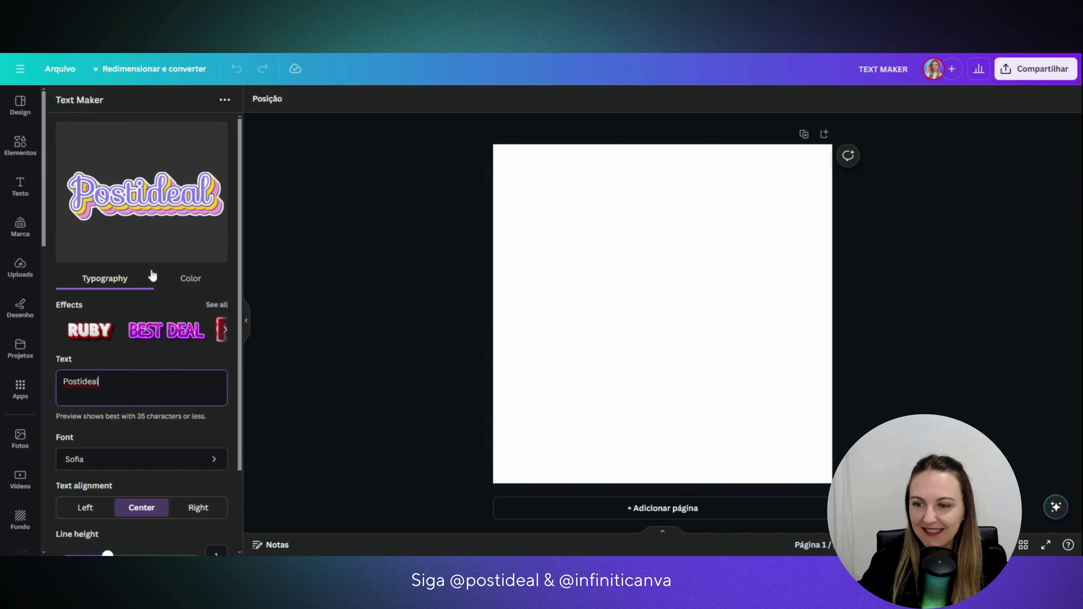
pyautogui.scroll(-3, 152, 276)
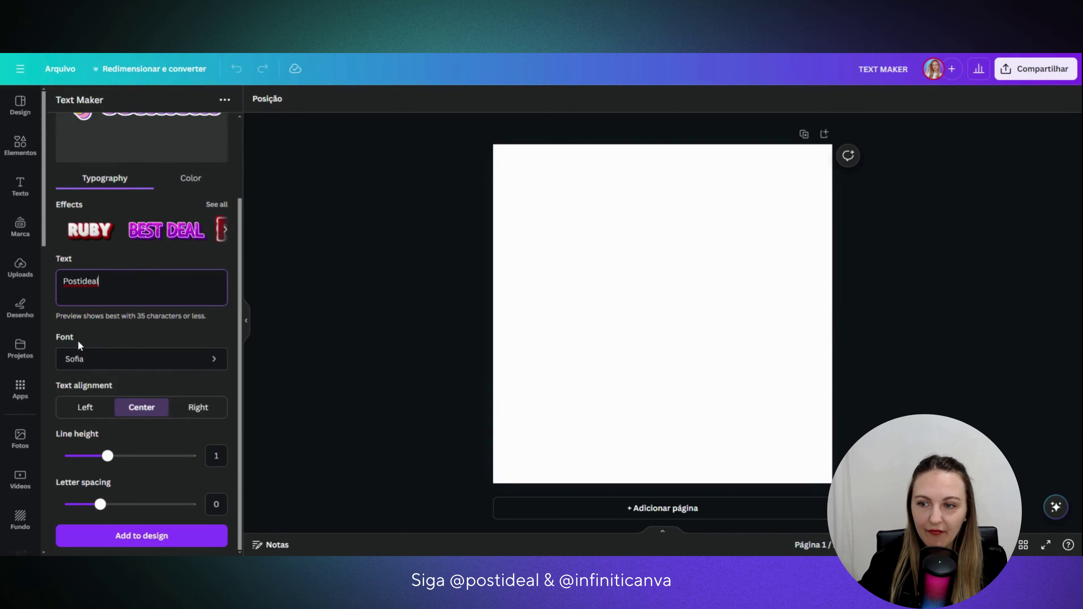
# Try the Poiret One and Aboreto fonts on the Postideal text
pyautogui.click(97, 359)
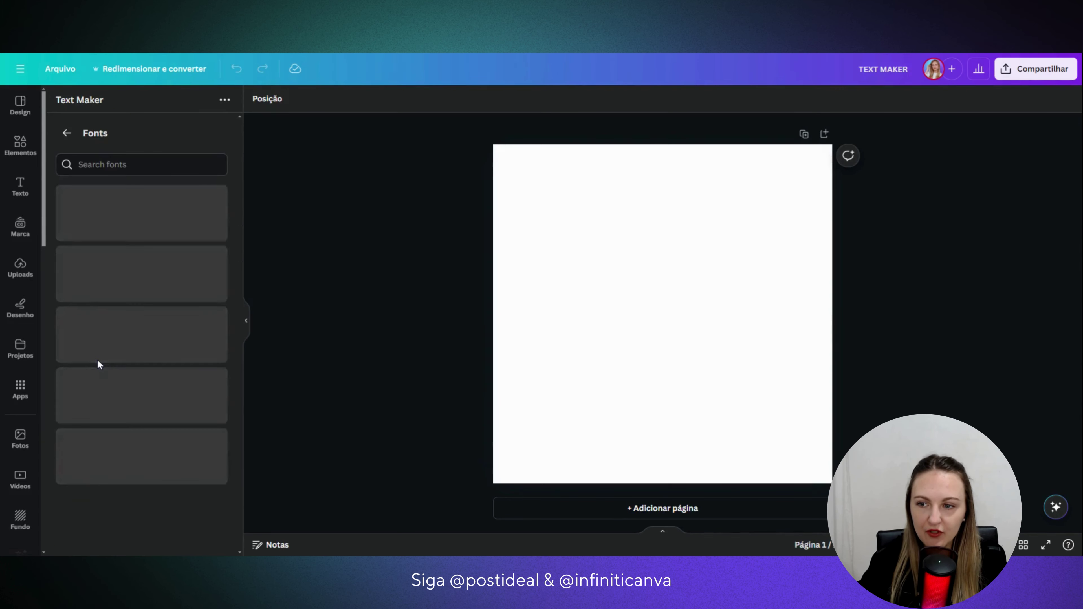
pyautogui.click(139, 284)
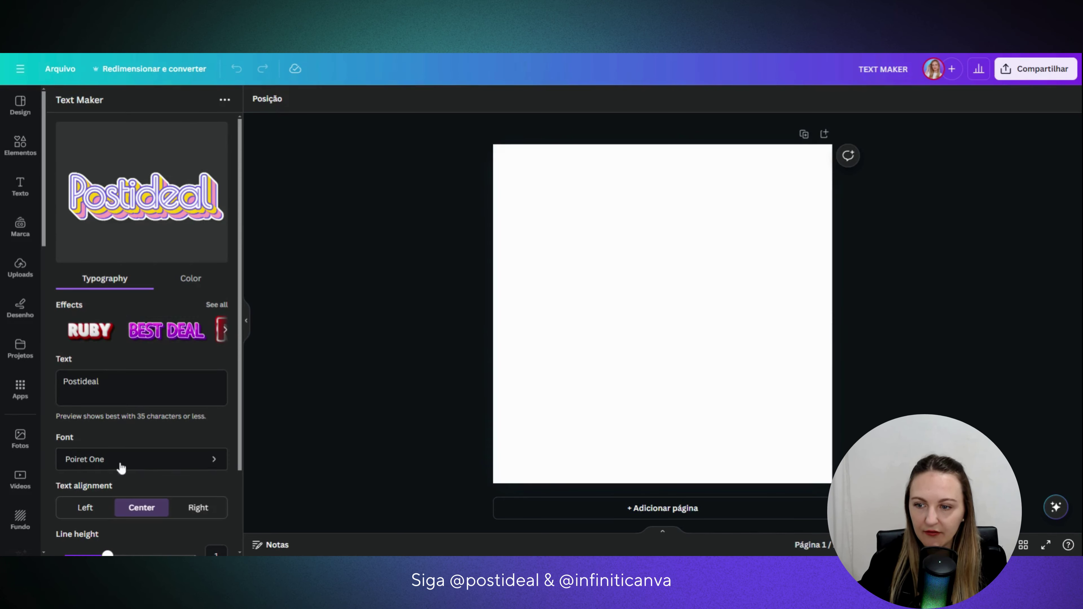
pyautogui.click(120, 468)
pyautogui.scroll(-3, 128, 414)
pyautogui.scroll(-3, 136, 405)
pyautogui.scroll(-3, 142, 388)
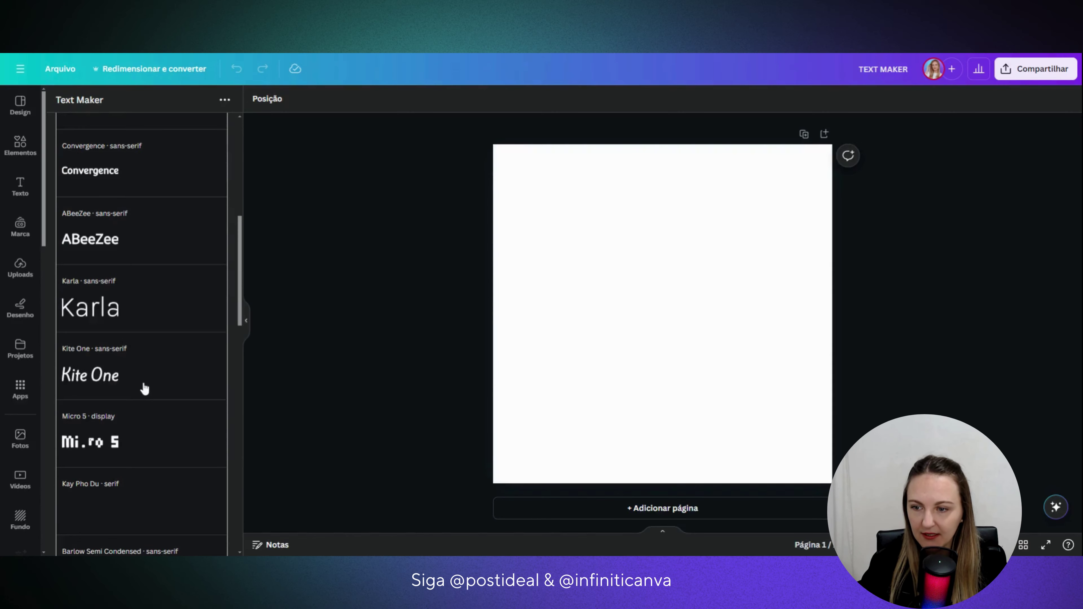
pyautogui.scroll(-1, 145, 384)
pyautogui.scroll(-3, 145, 380)
pyautogui.scroll(-3, 150, 344)
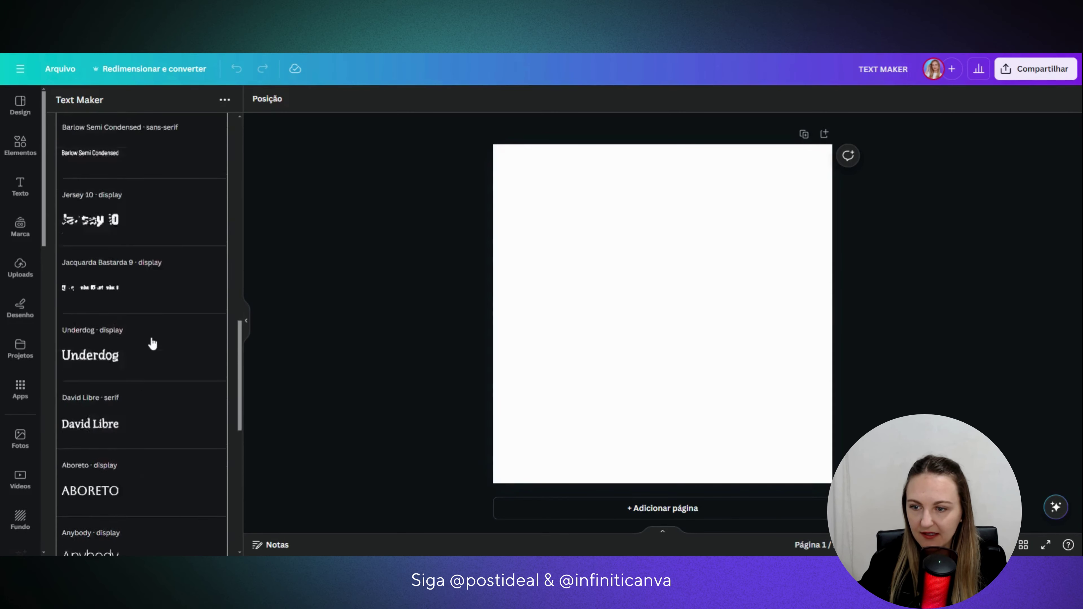
pyautogui.scroll(-1, 150, 344)
pyautogui.scroll(-2, 150, 343)
pyautogui.click(112, 240)
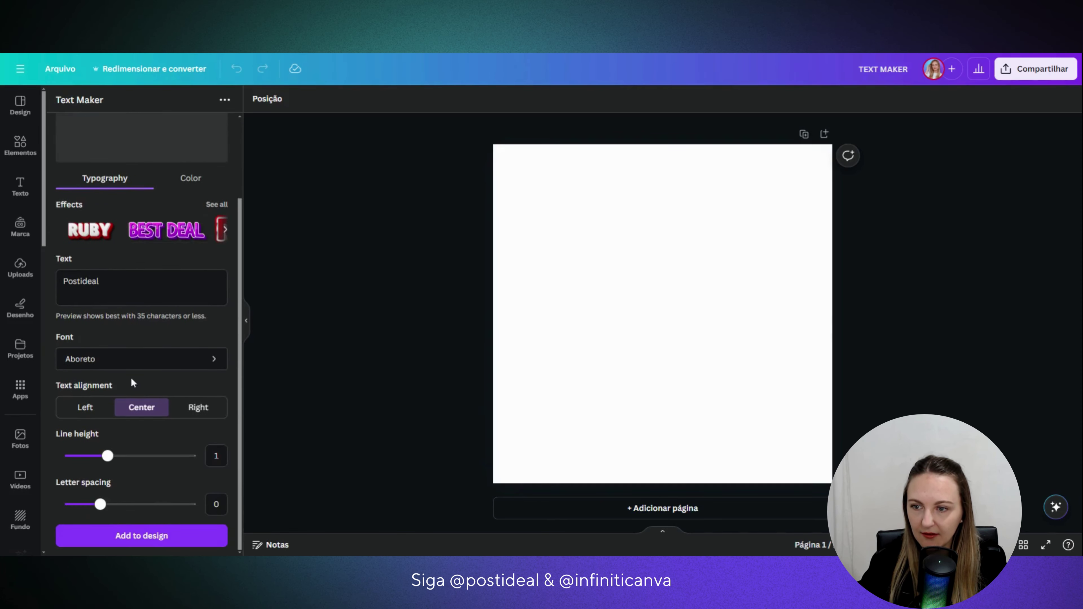
# Set the Postideal text font to Rock Salt
pyautogui.click(140, 359)
pyautogui.scroll(-2, 154, 332)
pyautogui.scroll(-3, 164, 316)
pyautogui.scroll(-3, 165, 324)
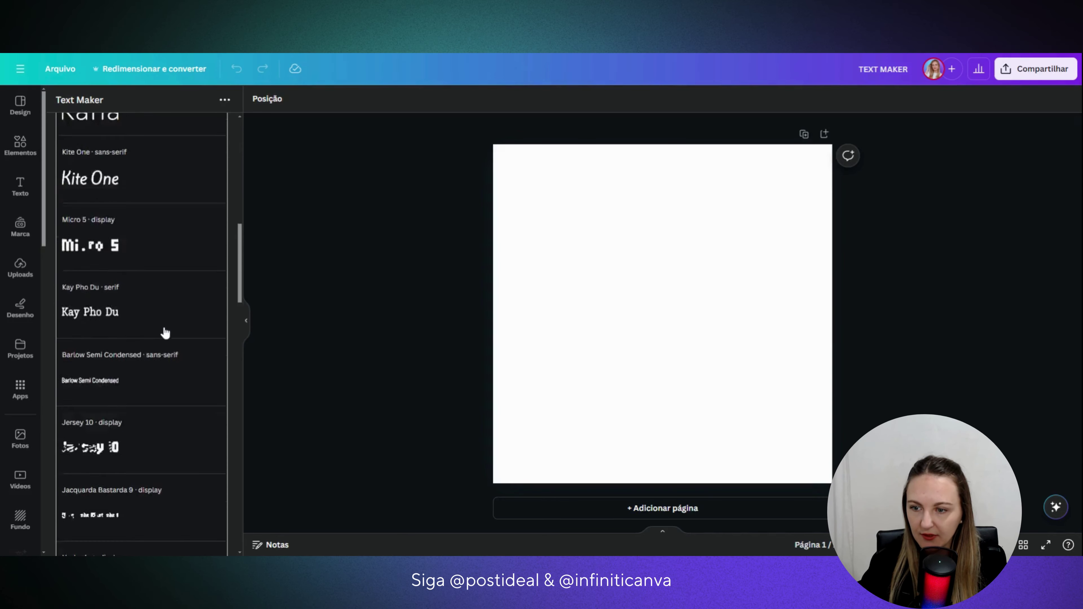
pyautogui.scroll(-5, 162, 334)
pyautogui.scroll(-3, 150, 350)
pyautogui.scroll(-4, 150, 350)
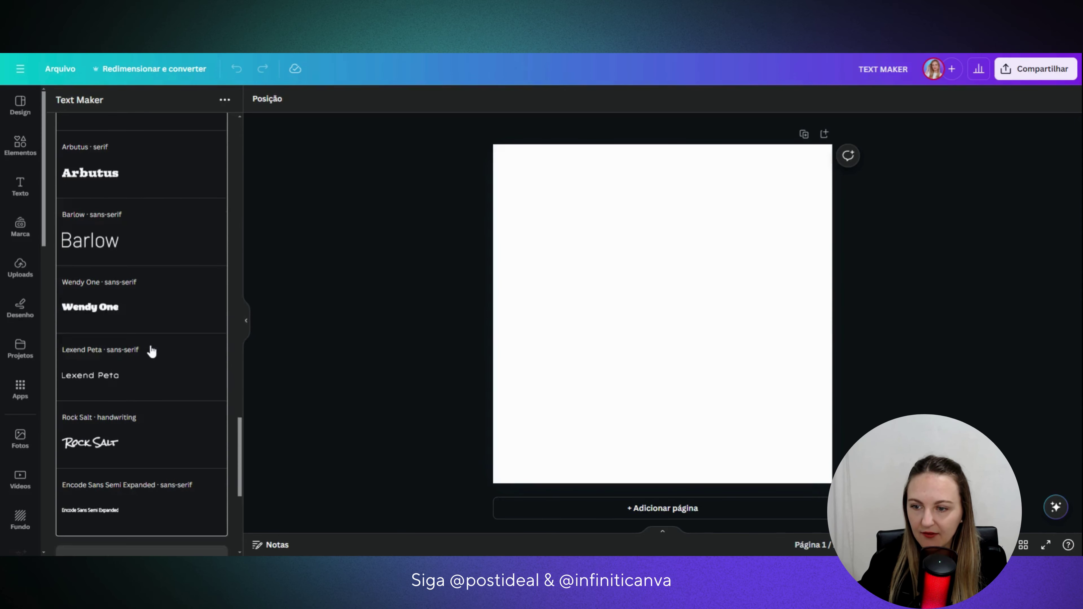
pyautogui.click(114, 444)
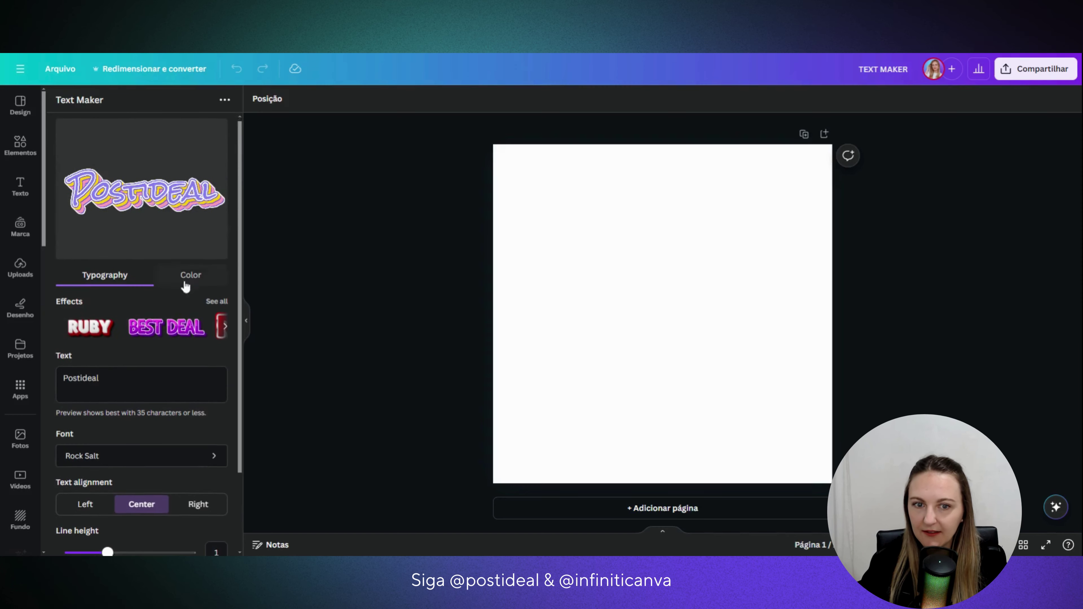
pyautogui.scroll(-2, 186, 286)
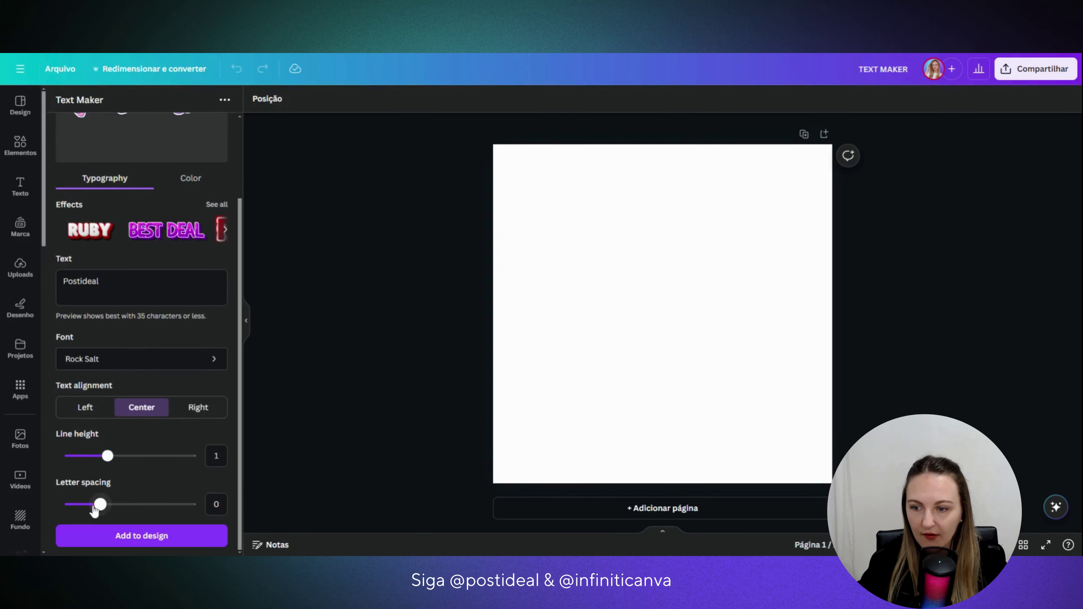
# Test letter spacing at about 0.67, then reset it to exactly 0
pyautogui.moveTo(100, 504); pyautogui.dragTo(136, 505)
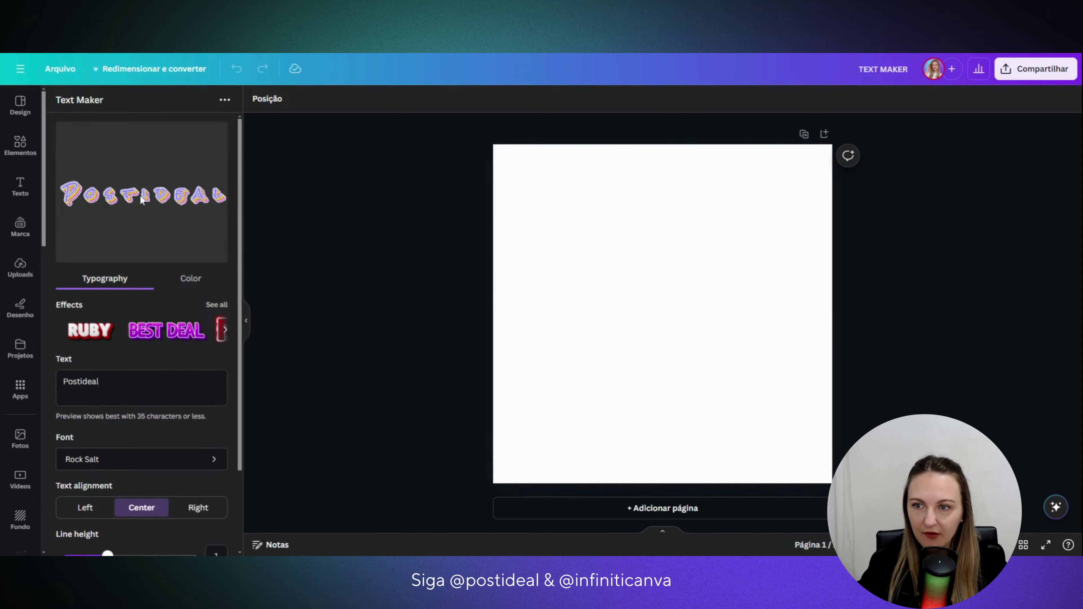
pyautogui.scroll(-3, 127, 244)
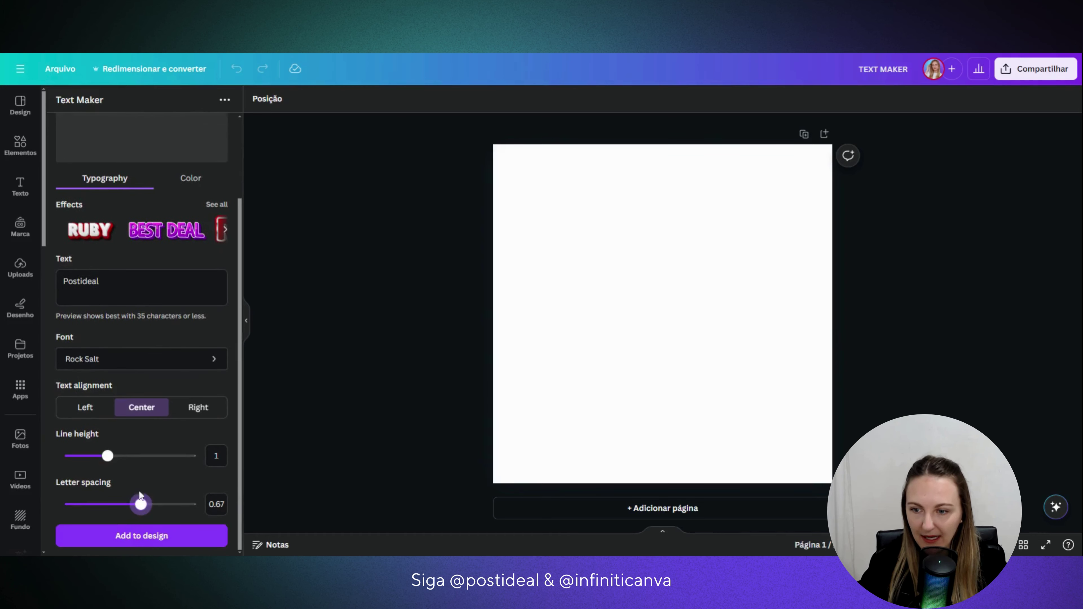
pyautogui.moveTo(140, 504); pyautogui.dragTo(103, 510)
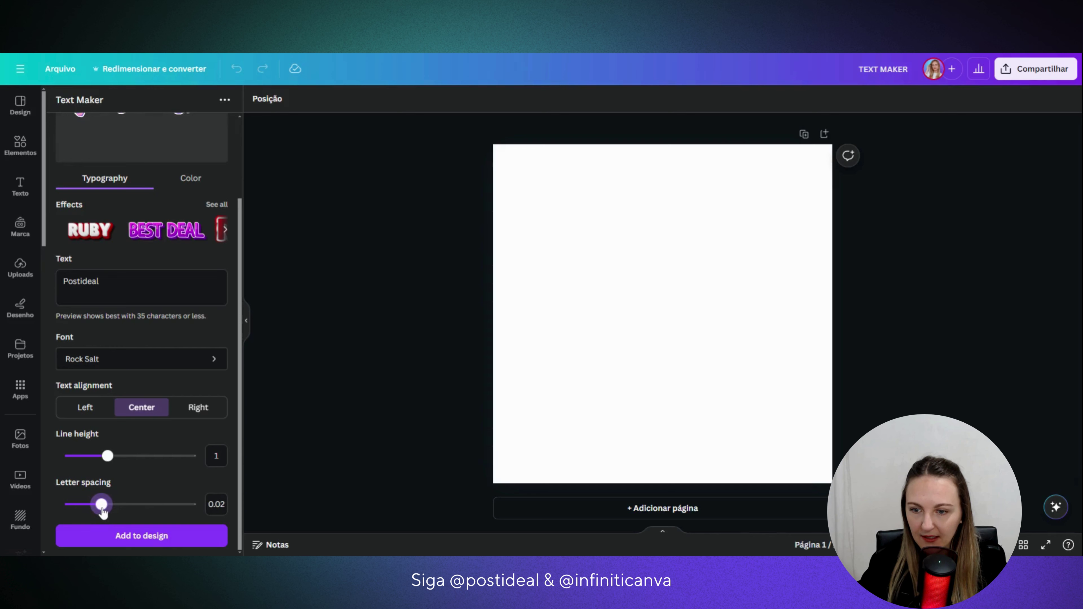
pyautogui.moveTo(102, 511); pyautogui.dragTo(100, 511)
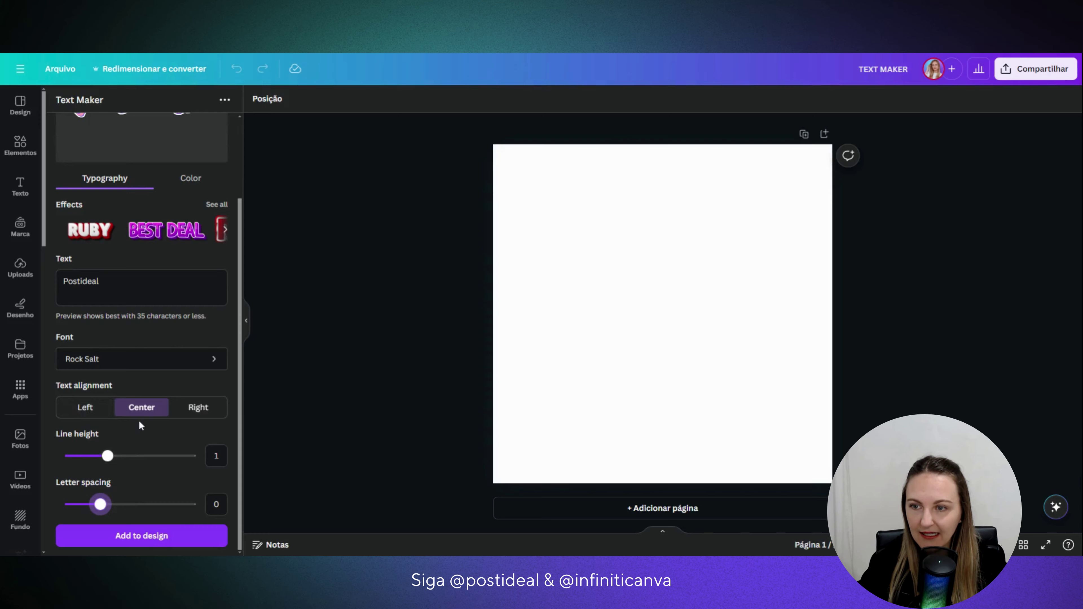
pyautogui.scroll(3, 139, 420)
# Add a trial second line 'INFINITICANVA' below Postideal
pyautogui.click(141, 388)
pyautogui.press('Return')
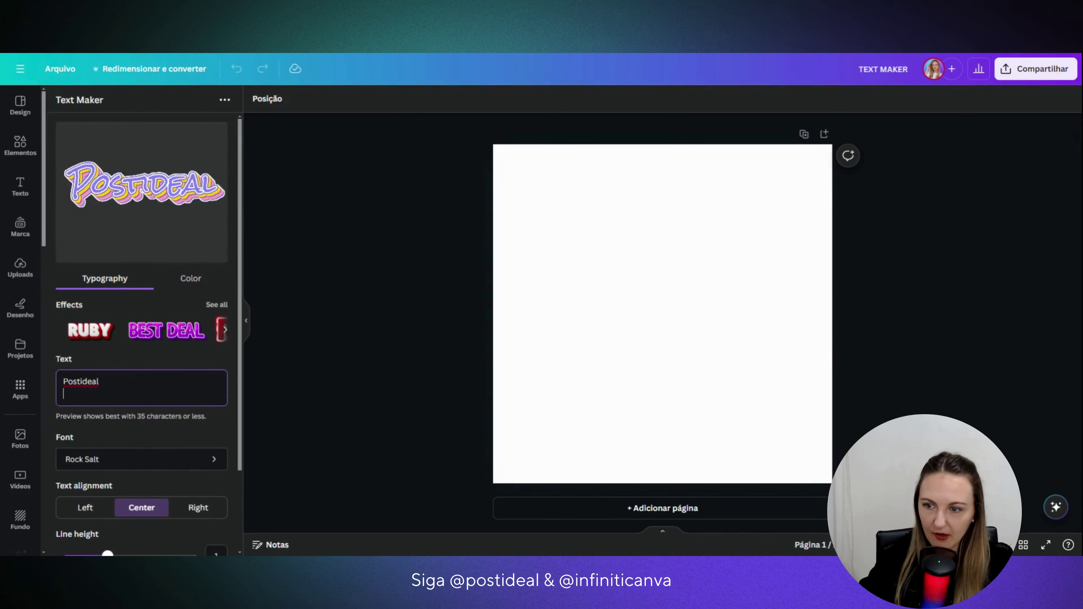
pyautogui.press('Return')
pyautogui.write('2')
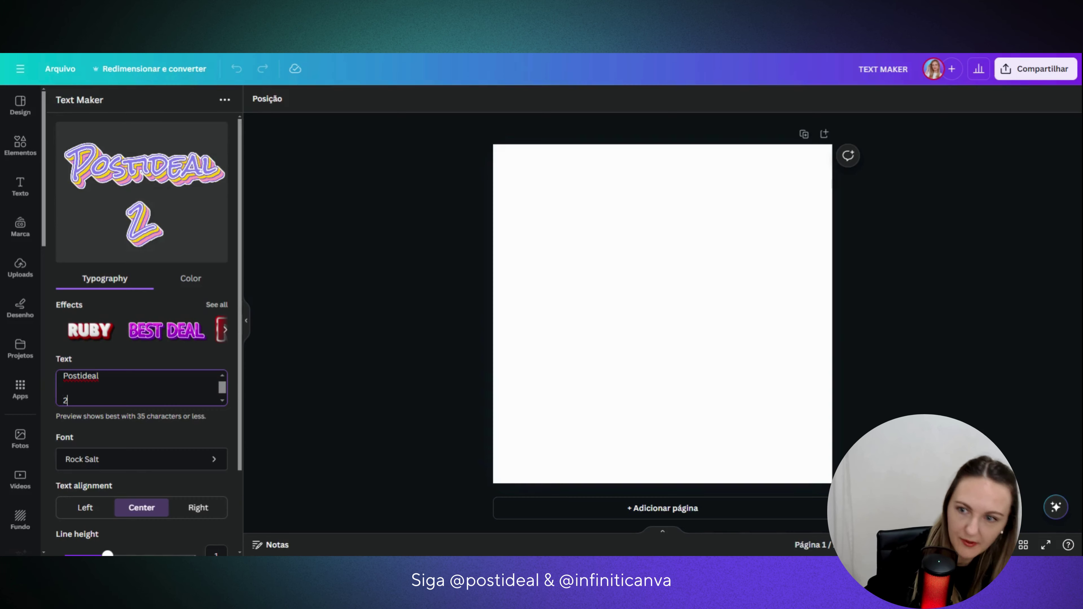
pyautogui.press('BackSpace')
pyautogui.press('BackSpace')
pyautogui.write('INFIN')
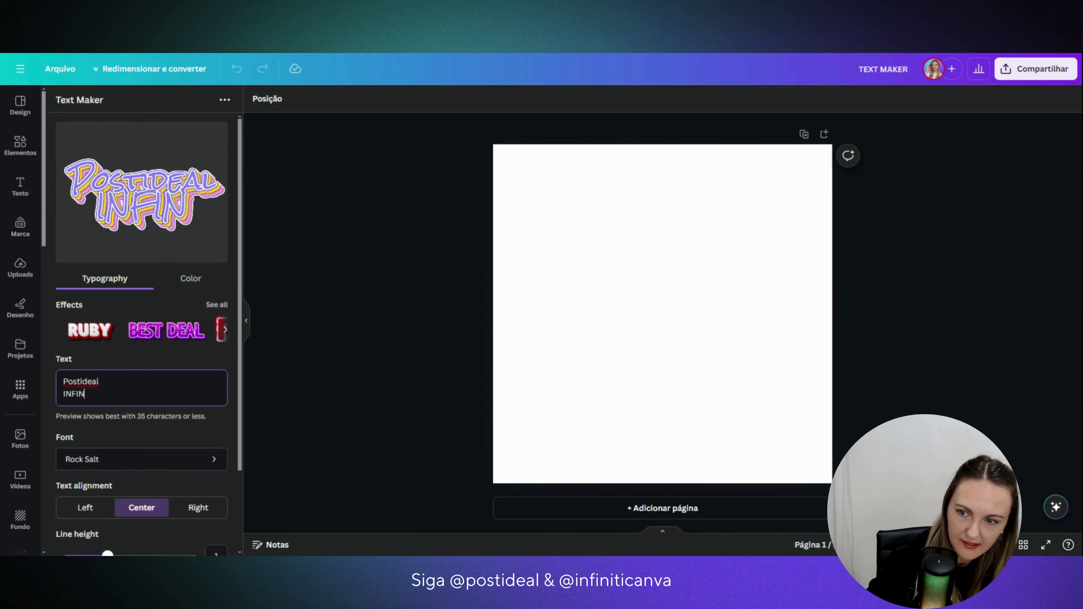
pyautogui.write('ITIC')
pyautogui.write('ANVA')
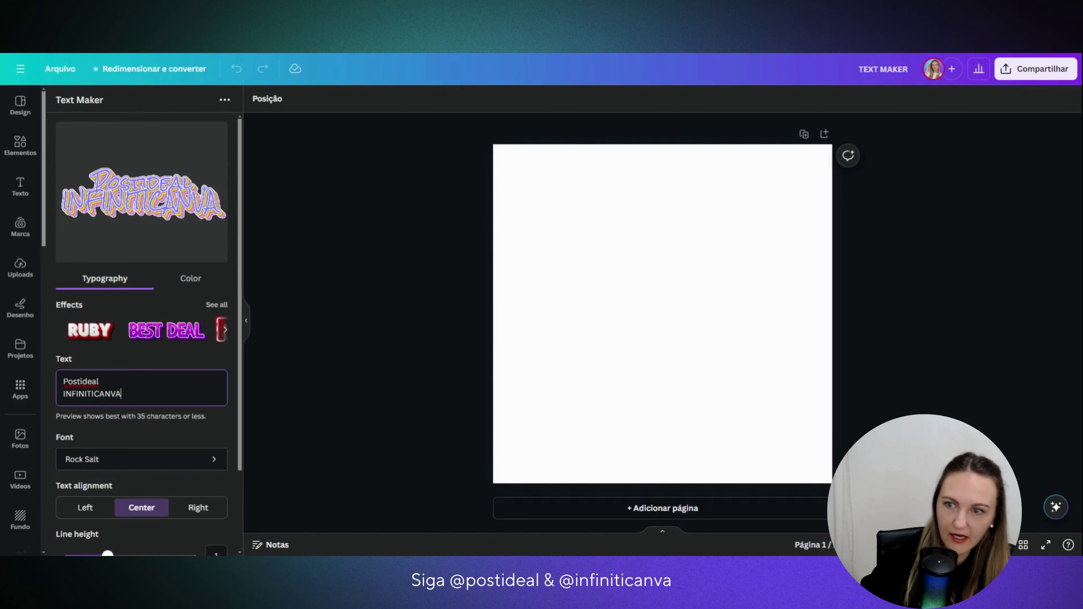
# Raise the line height to about 3 and delete the INFINITICANVA line
pyautogui.scroll(-2, 214, 447)
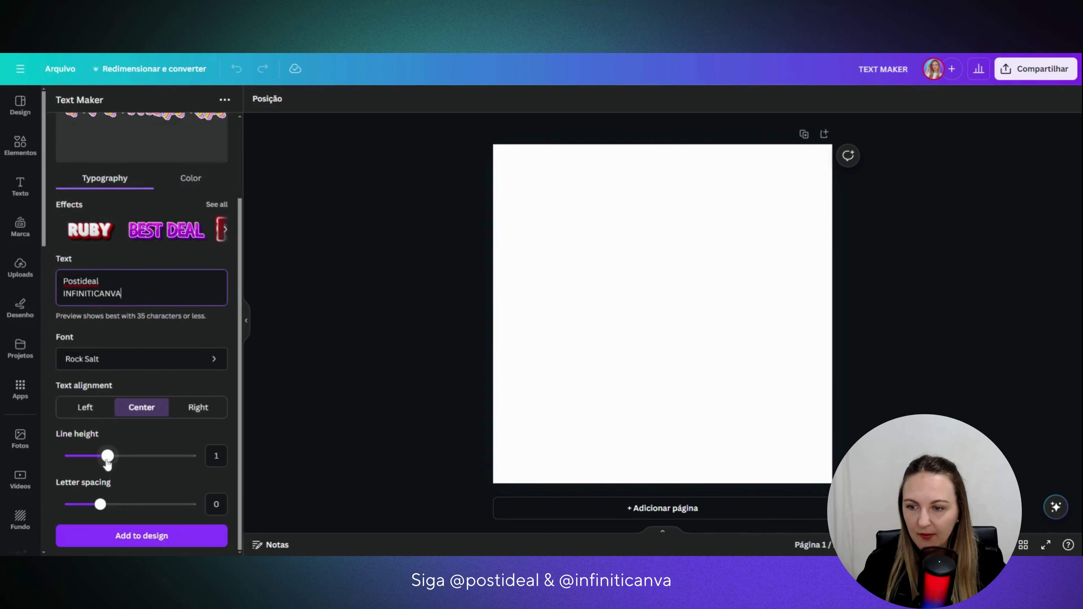
pyautogui.moveTo(107, 455); pyautogui.dragTo(149, 455)
pyautogui.scroll(2, 166, 433)
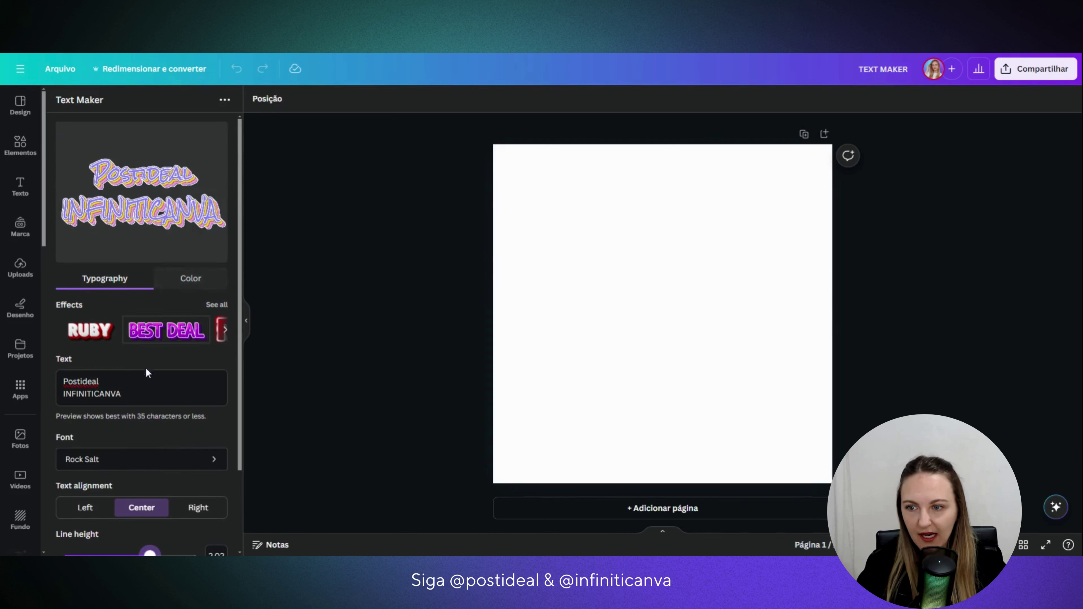
pyautogui.moveTo(121, 394); pyautogui.dragTo(63, 393)
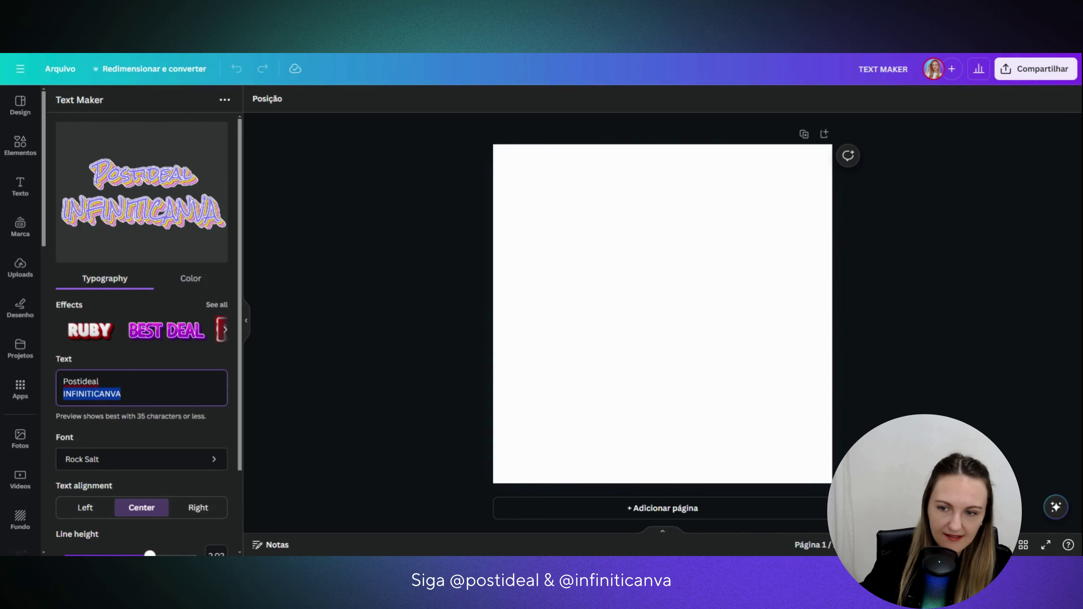
pyautogui.press('BackSpace')
pyautogui.press('BackSpace')
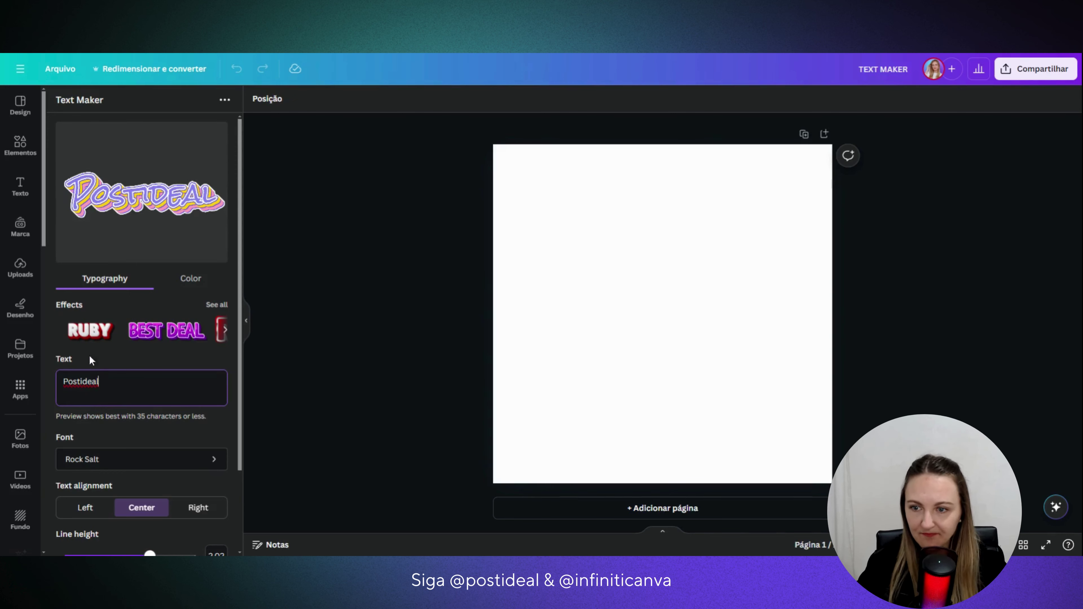
# Set the three outline colours to red, greyish lavender #8885A4 and dark red #290606
pyautogui.click(190, 278)
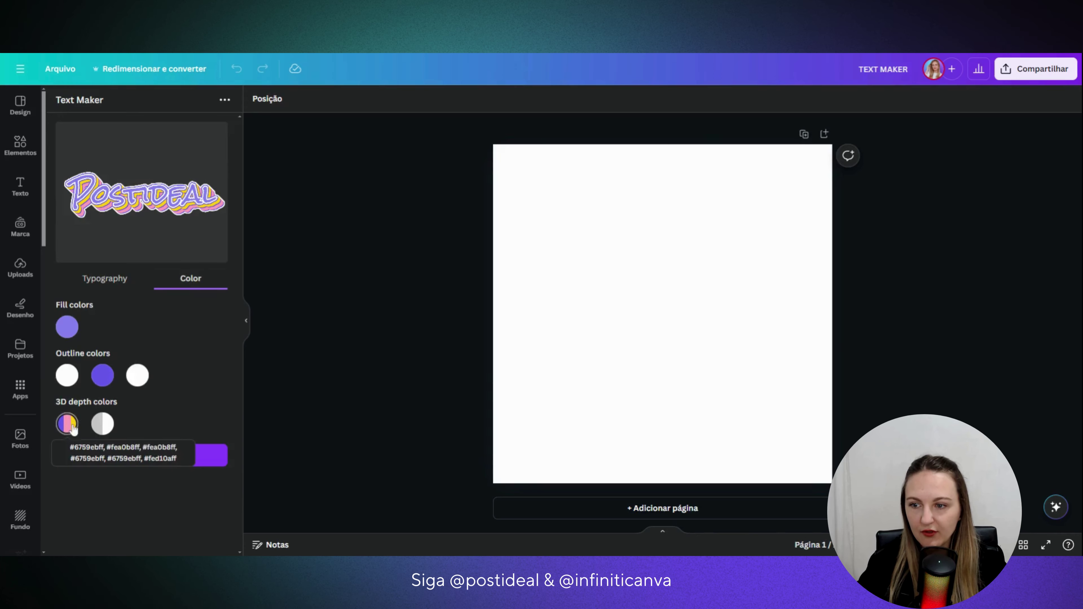
pyautogui.click(68, 377)
pyautogui.click(150, 426)
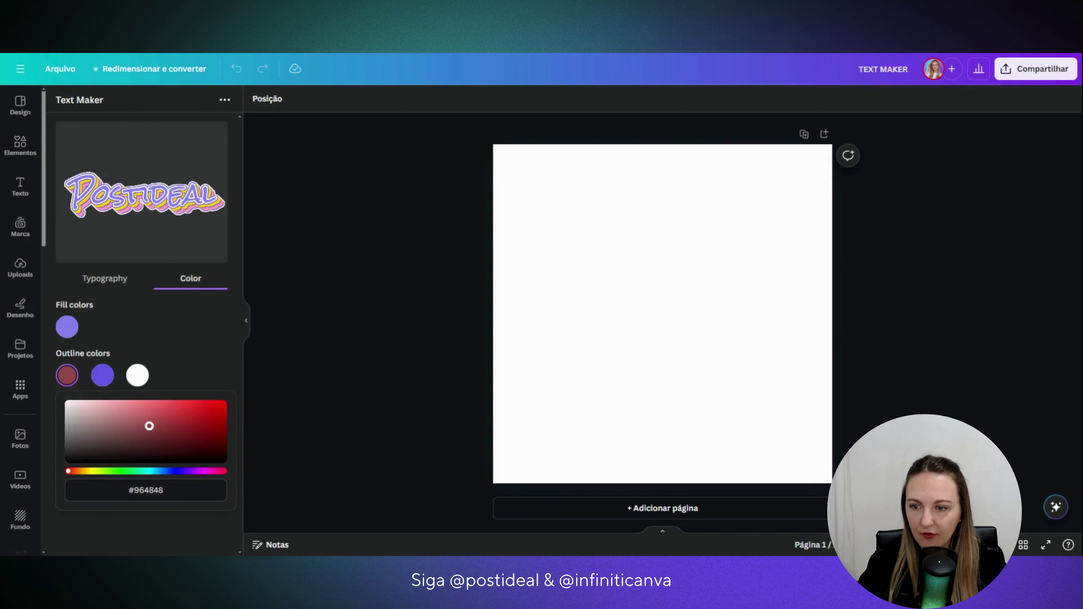
pyautogui.click(103, 376)
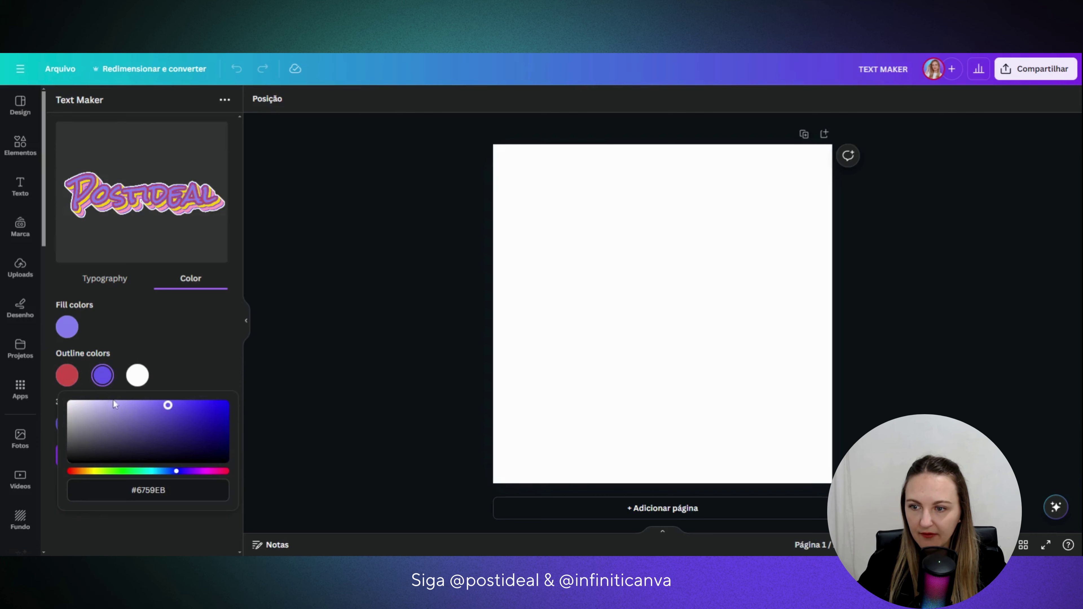
pyautogui.moveTo(159, 436); pyautogui.dragTo(100, 422)
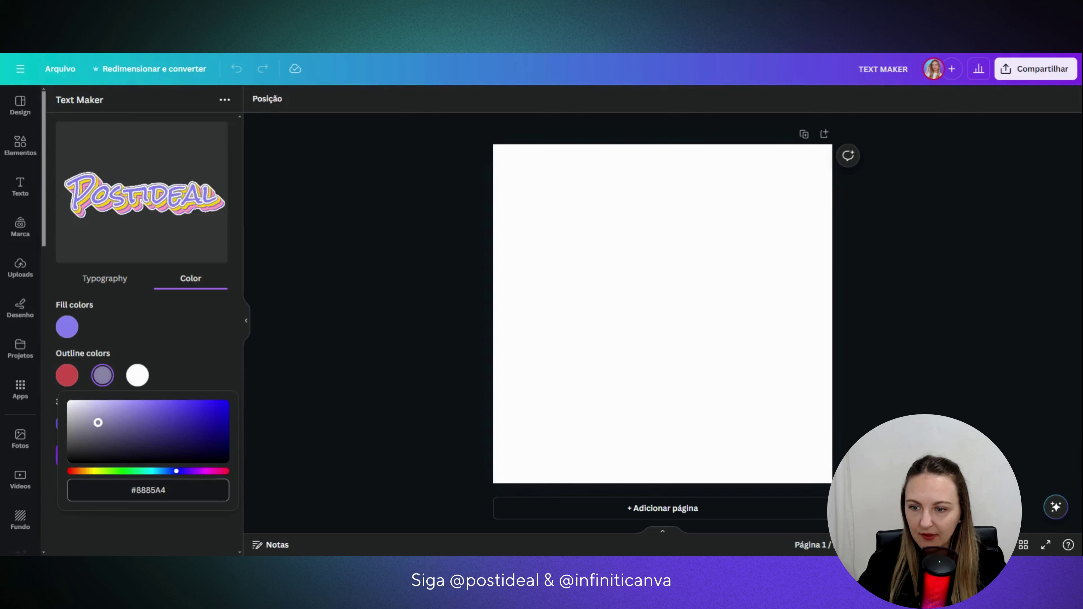
pyautogui.click(138, 376)
pyautogui.moveTo(134, 440); pyautogui.dragTo(205, 453)
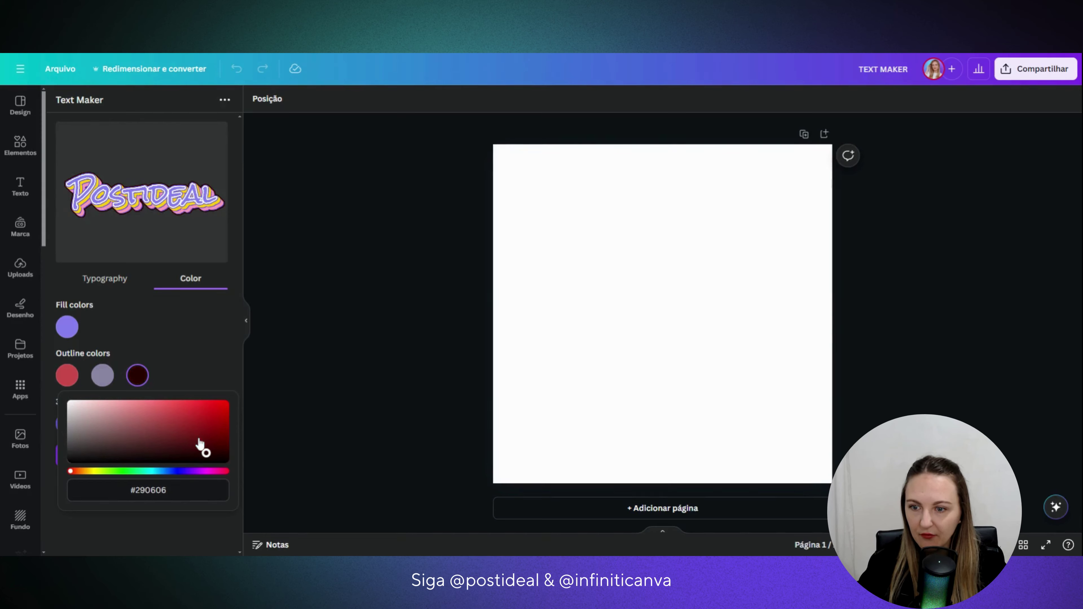
pyautogui.click(200, 339)
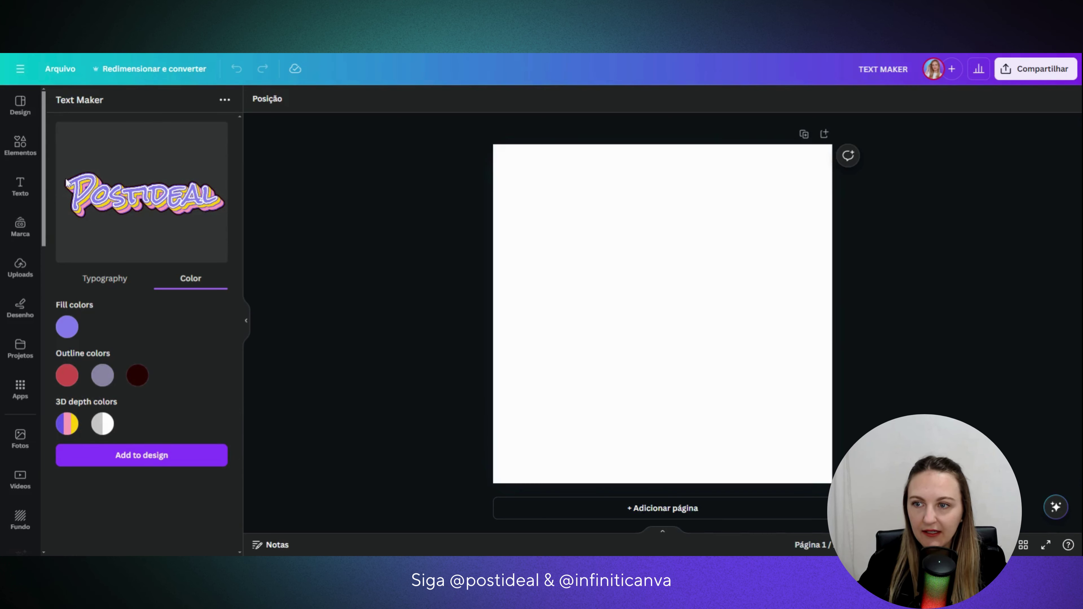
# Change the fill colour to magenta #DB15C1 after trying green #6C8D5C
pyautogui.click(69, 329)
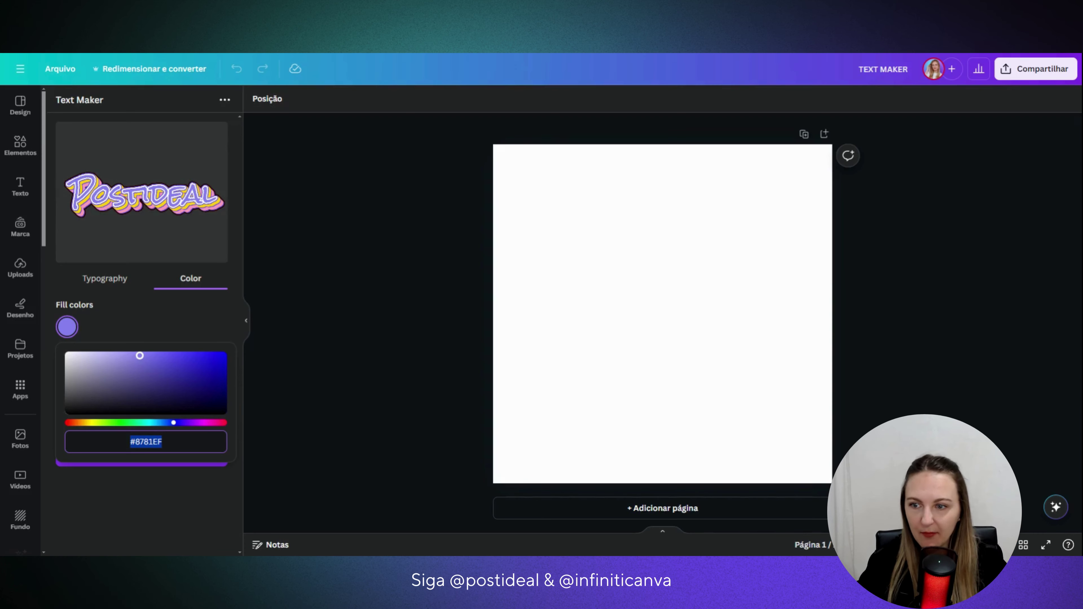
pyautogui.write('#6C8D5C')
pyautogui.press('Return')
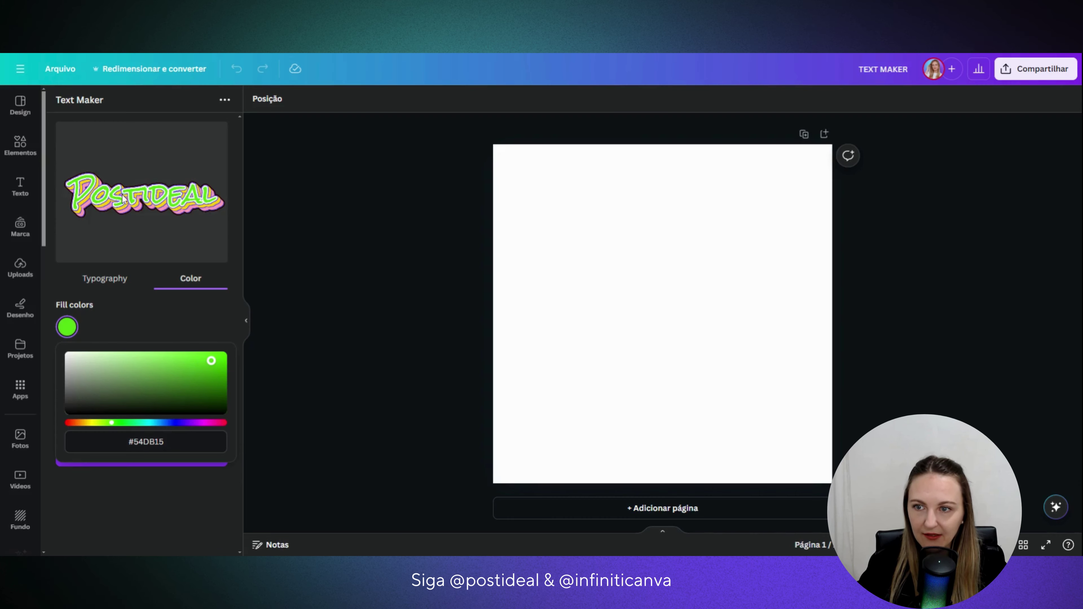
pyautogui.click(203, 423)
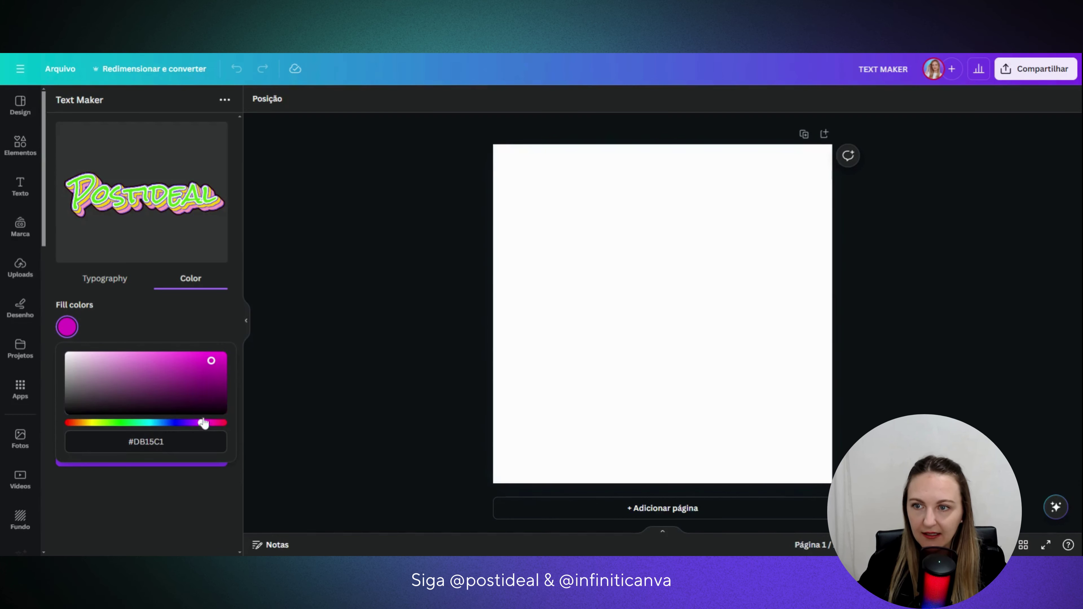
pyautogui.click(182, 320)
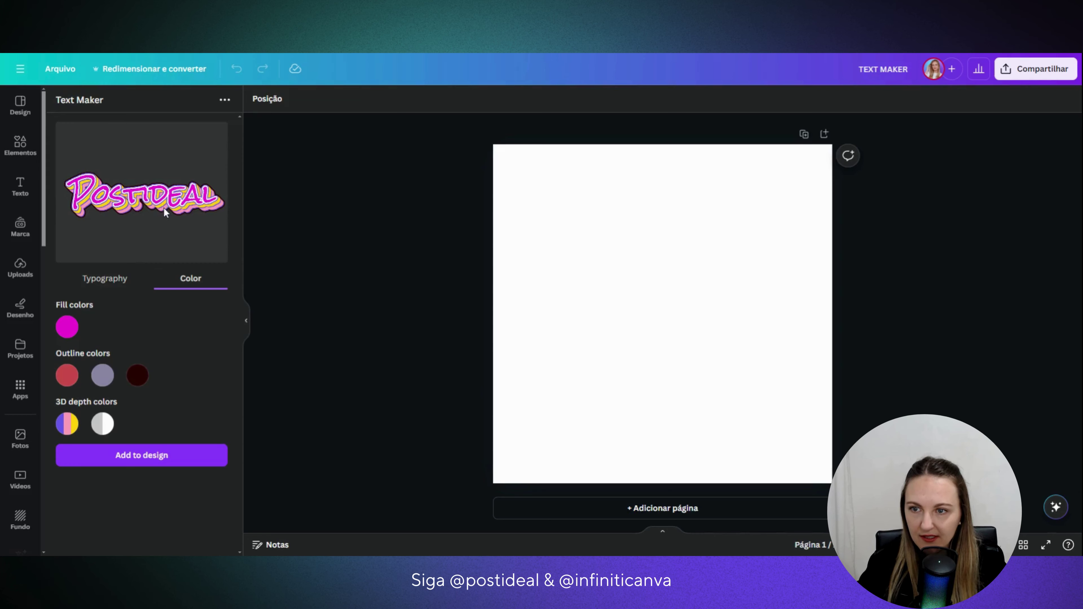
# Reduce the 3D depth gradient to two stops, recolouring the yellow stop light violet #D87AFF
pyautogui.click(70, 425)
pyautogui.scroll(-3, 85, 420)
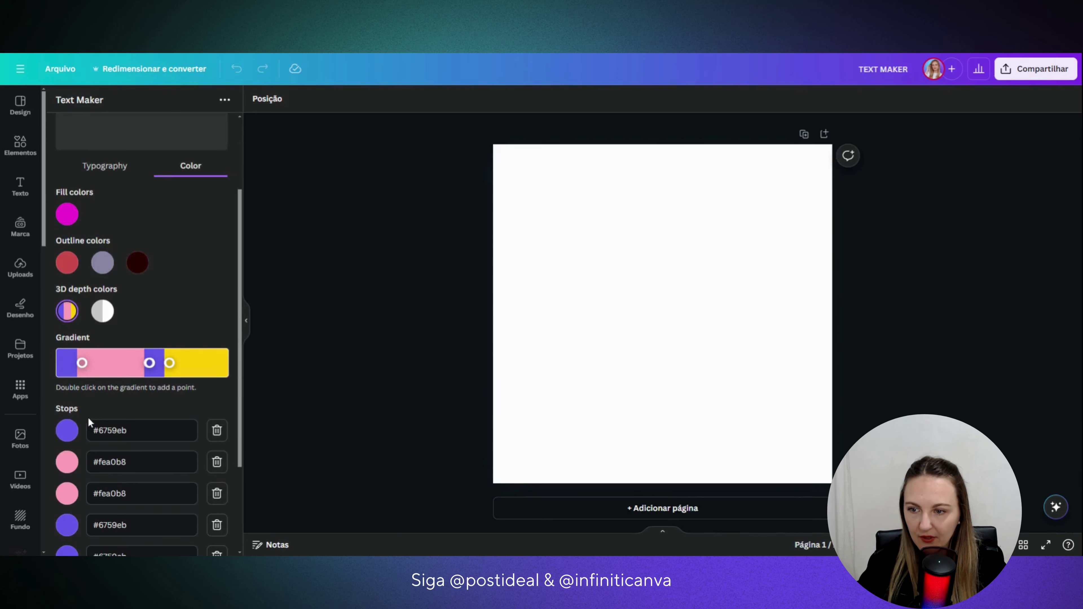
pyautogui.scroll(-2, 87, 418)
pyautogui.click(218, 351)
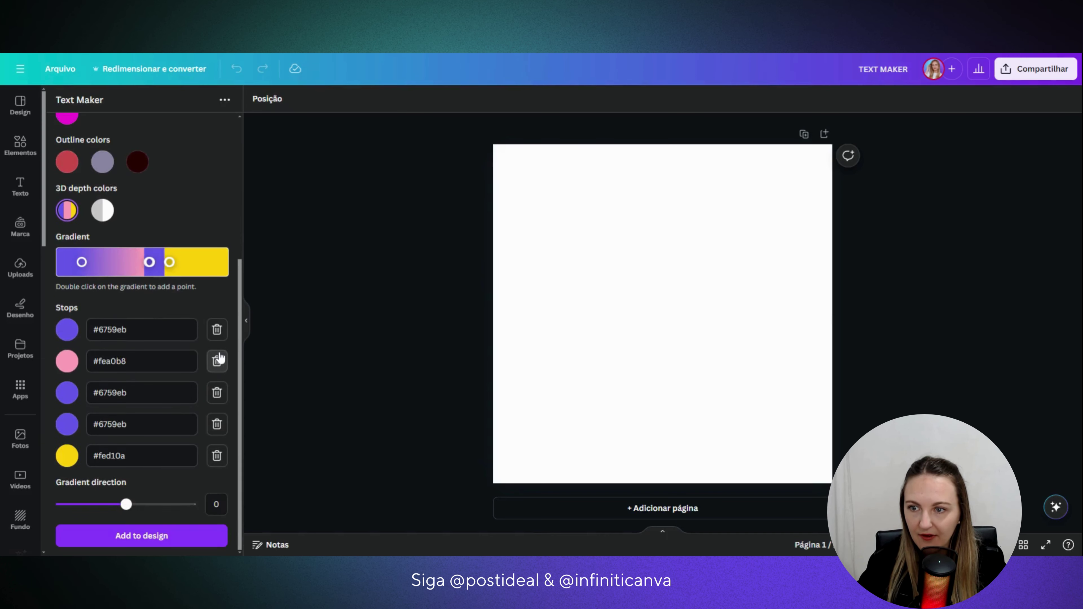
pyautogui.click(217, 362)
pyautogui.click(217, 391)
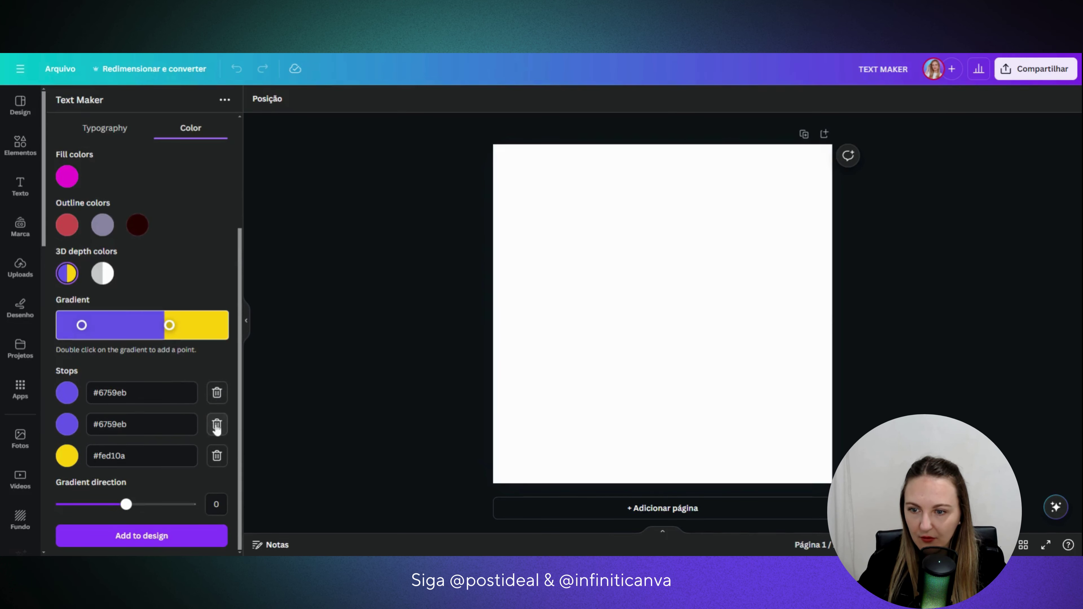
pyautogui.click(217, 424)
pyautogui.click(69, 456)
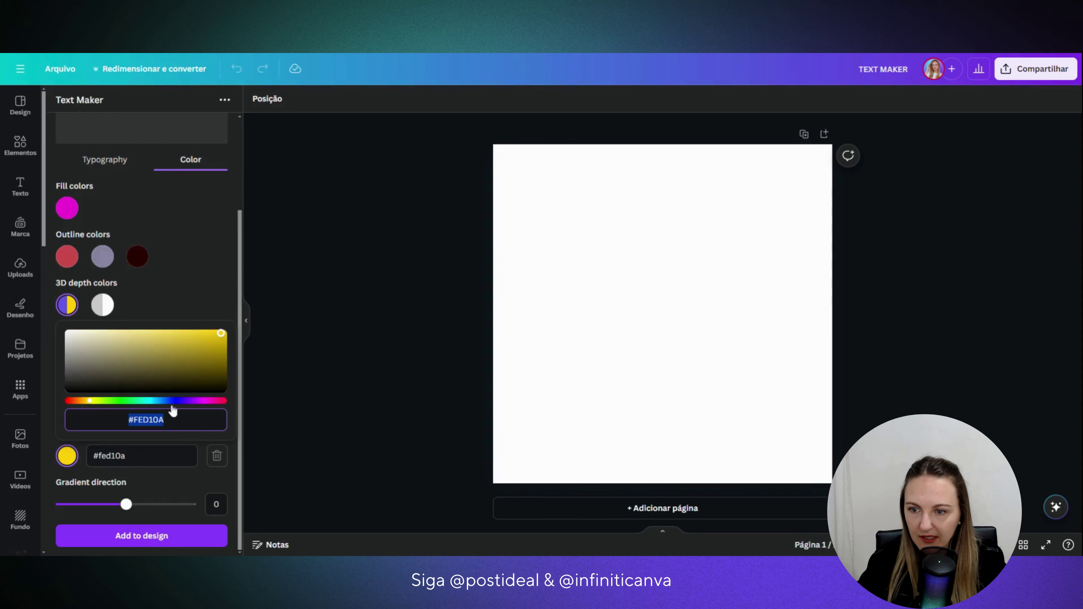
pyautogui.click(191, 401)
pyautogui.click(149, 332)
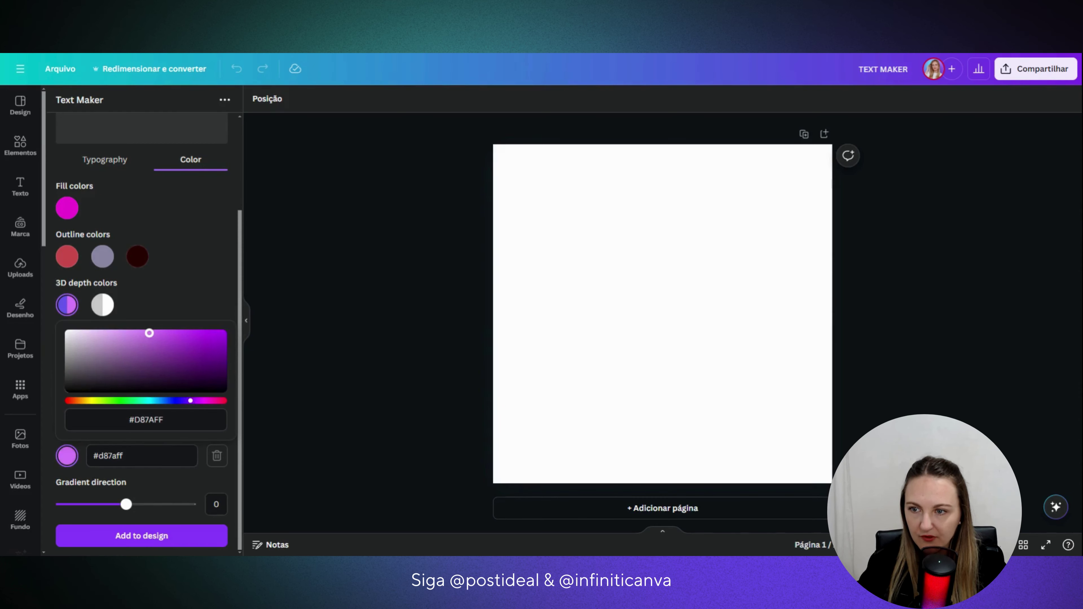
pyautogui.click(183, 289)
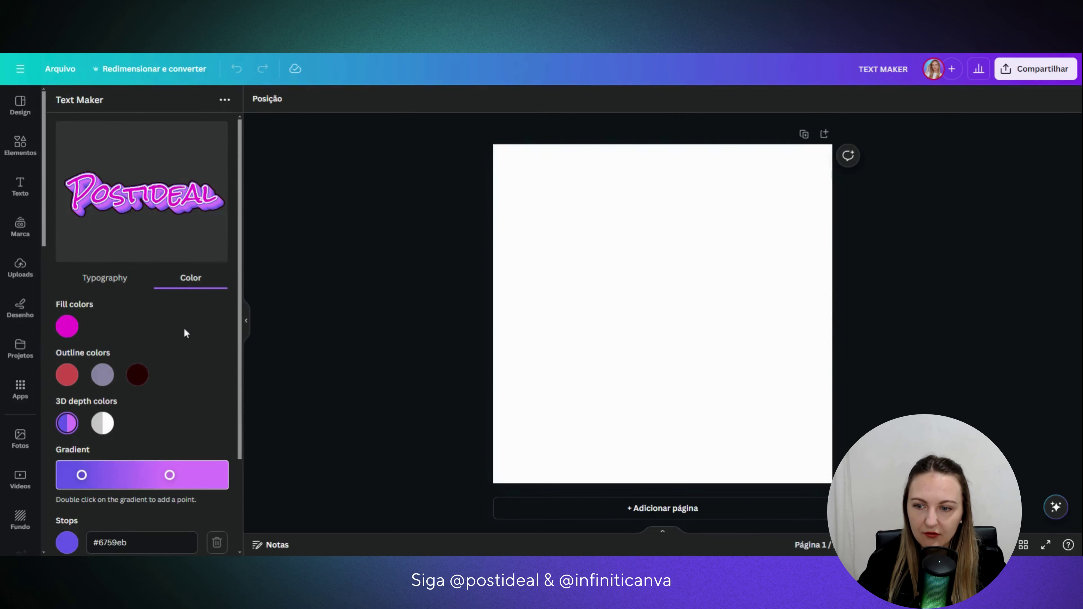
# Move the pink gradient stop toward the centre and set the gradient direction to 15
pyautogui.scroll(-3, 184, 328)
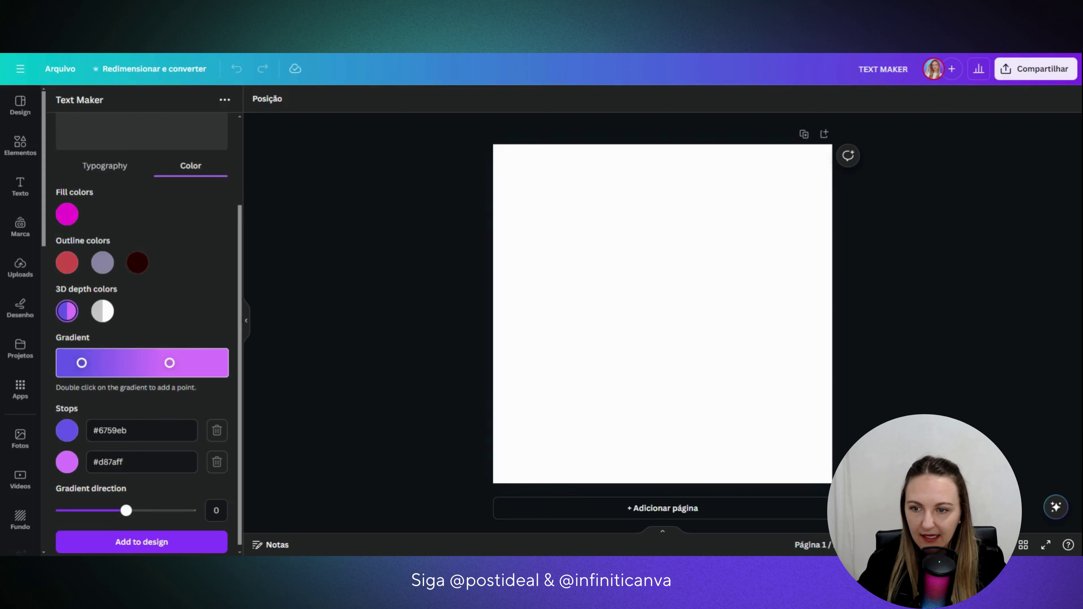
pyautogui.moveTo(169, 363); pyautogui.dragTo(142, 363)
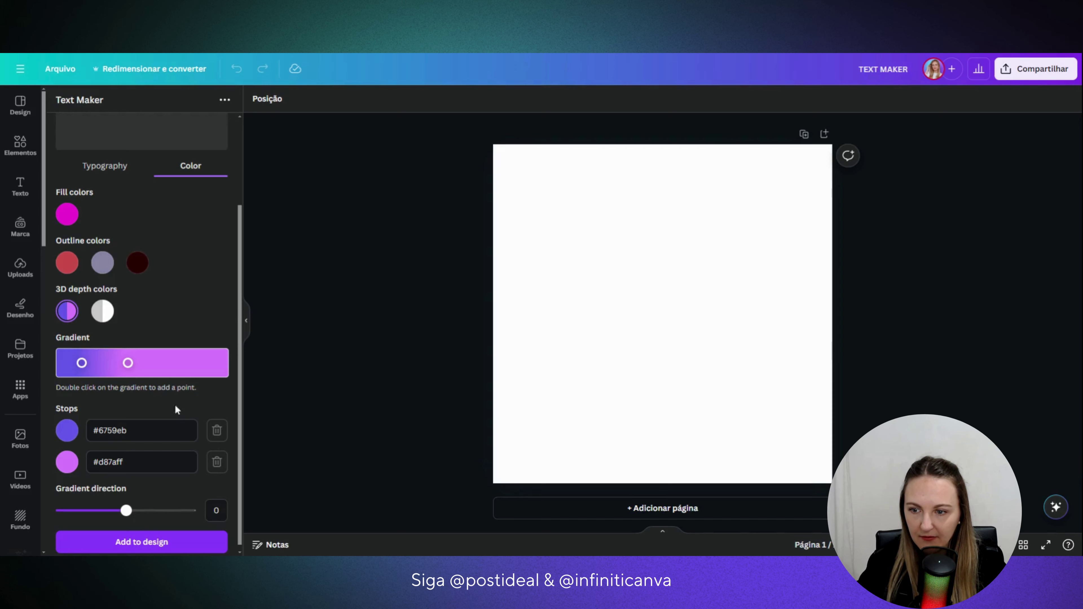
pyautogui.scroll(-1, 154, 458)
pyautogui.moveTo(126, 505); pyautogui.dragTo(136, 504)
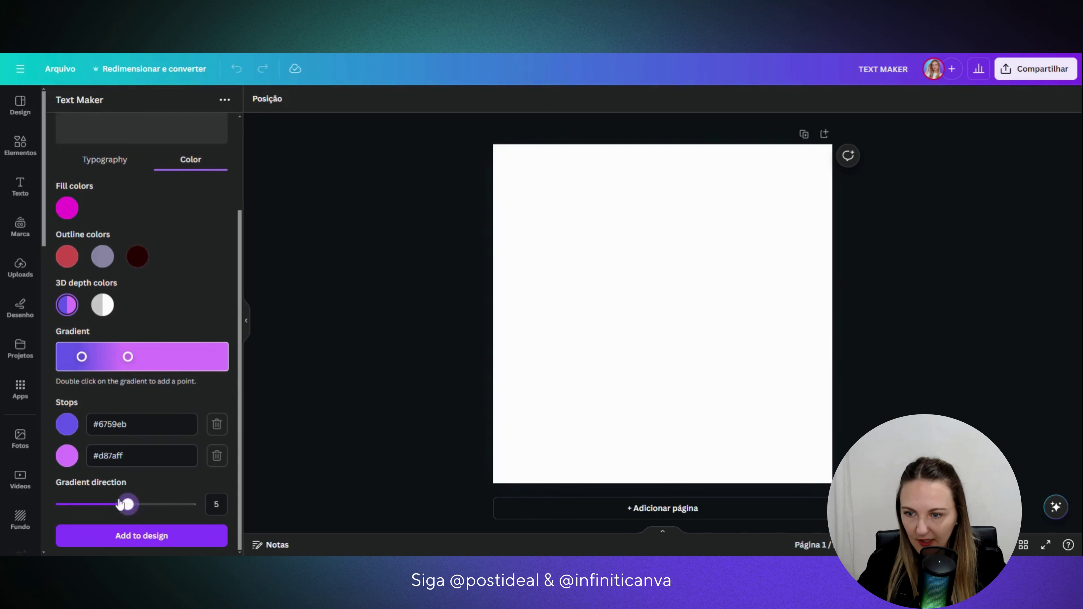
pyautogui.click(144, 503)
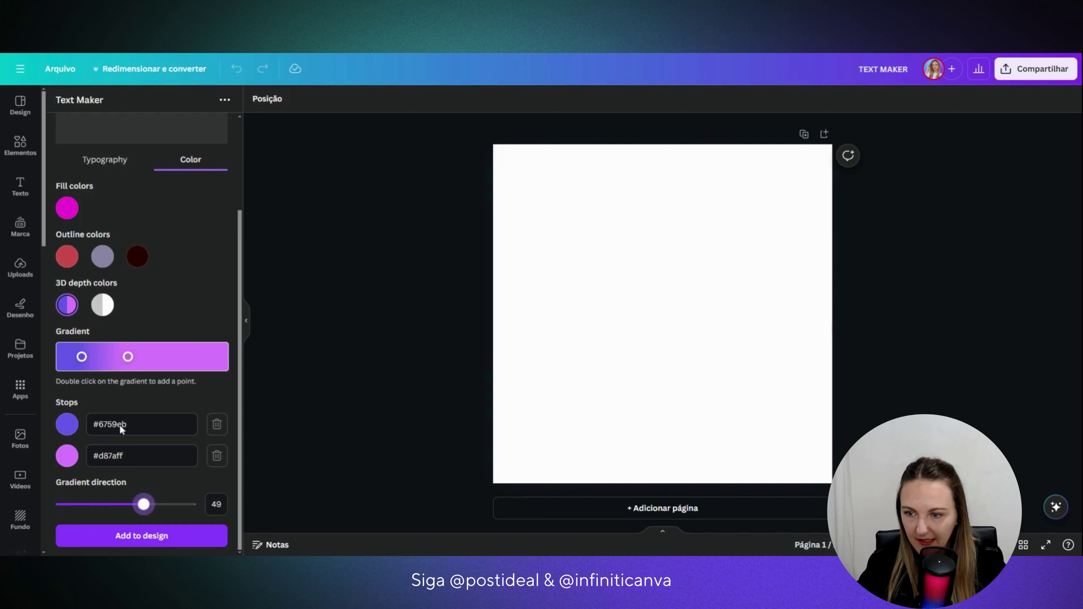
pyautogui.moveTo(130, 361); pyautogui.dragTo(152, 358)
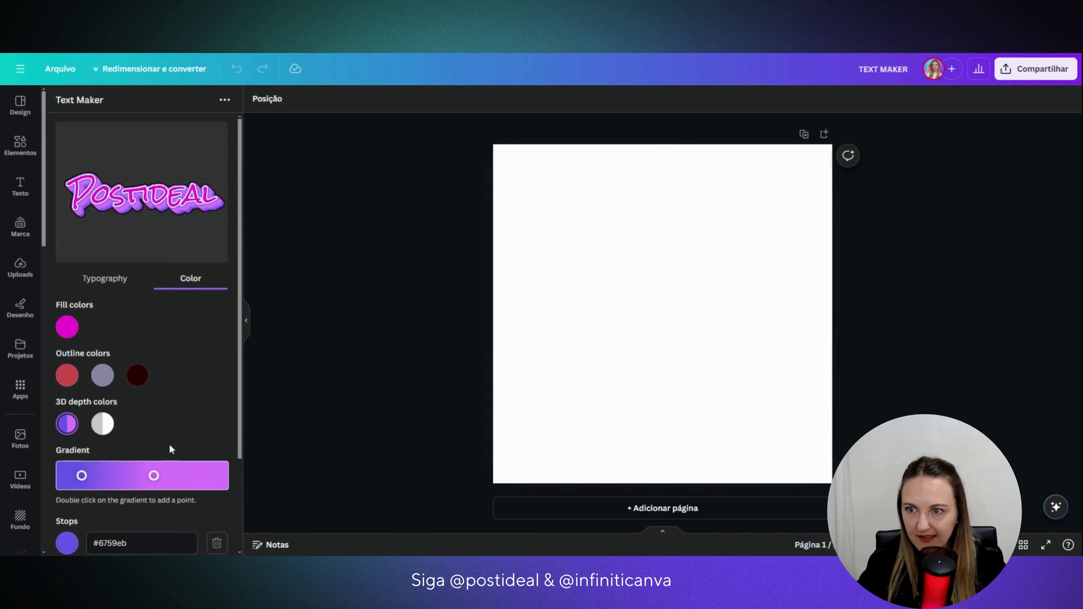
pyautogui.scroll(-5, 169, 443)
pyautogui.moveTo(143, 511)
pyautogui.mouseDown()
pyautogui.moveTo(123, 510)
pyautogui.moveTo(188, 511)
pyautogui.moveTo(61, 508)
pyautogui.mouseUp()
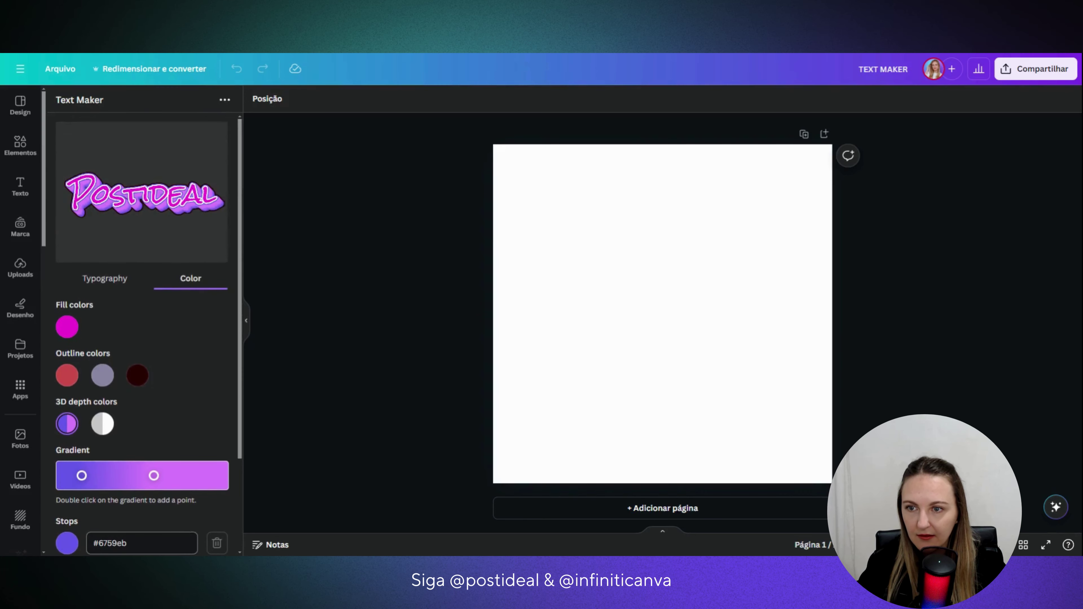
pyautogui.scroll(-3, 113, 382)
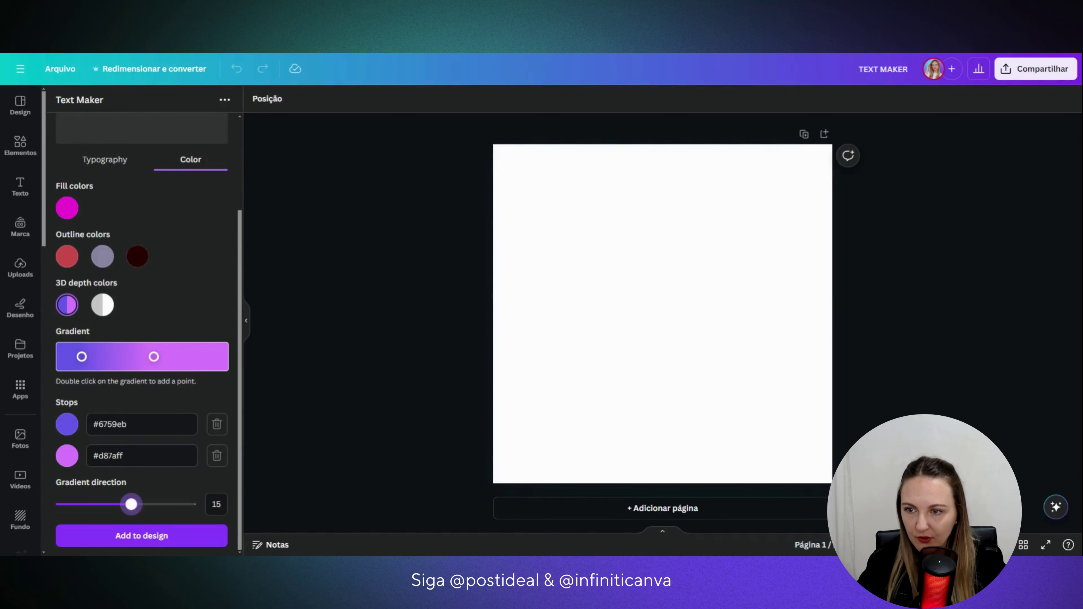
pyautogui.click(66, 304)
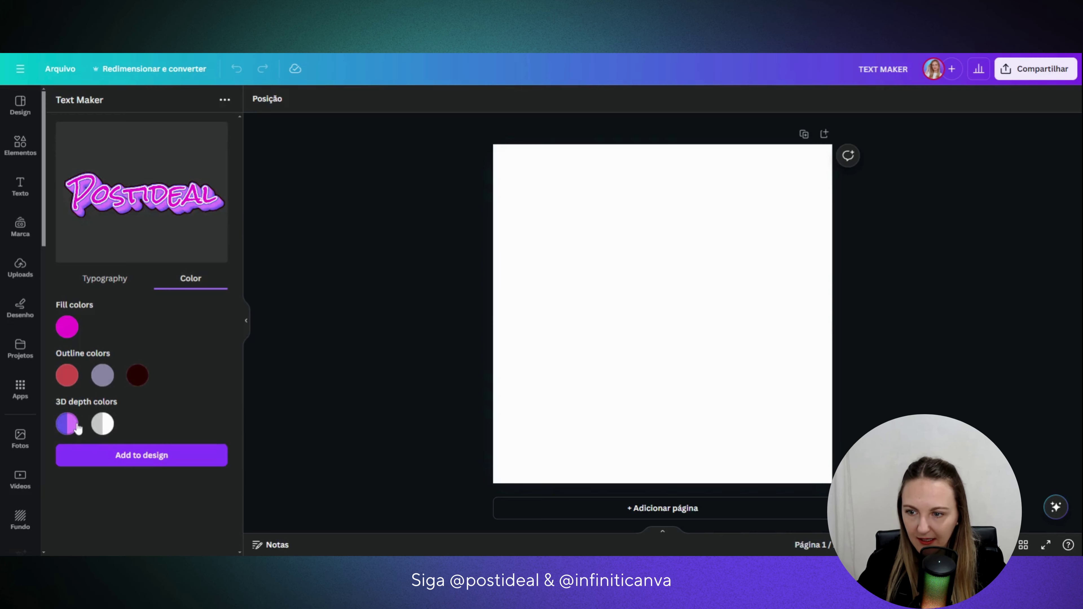
pyautogui.click(67, 424)
pyautogui.scroll(-3, 76, 428)
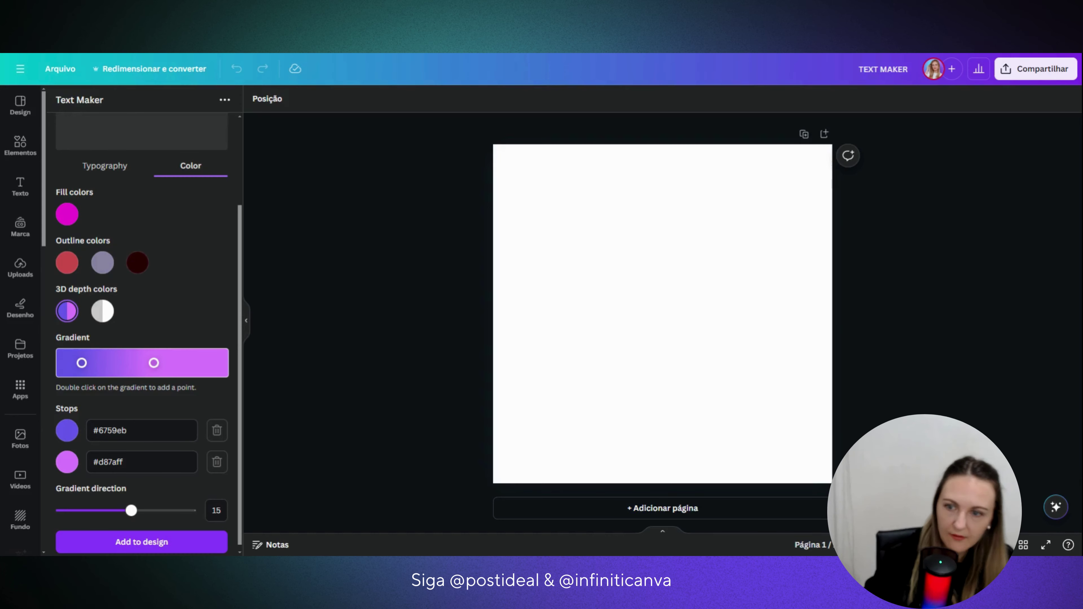
# Change the first 3D depth gradient stop to teal #45cbcf
pyautogui.click(95, 318)
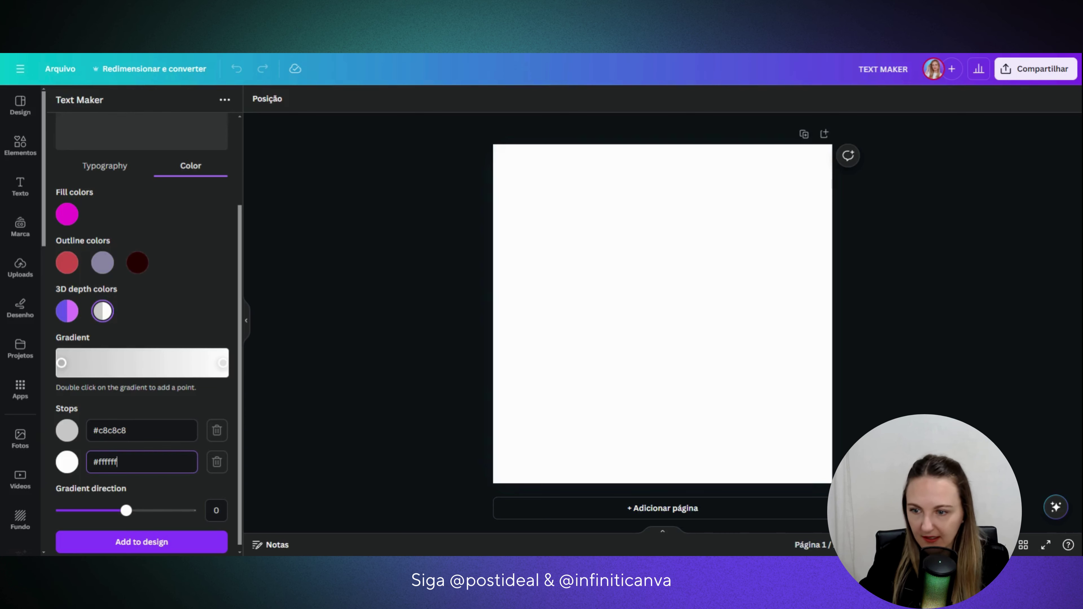
pyautogui.click(194, 469)
pyautogui.click(76, 307)
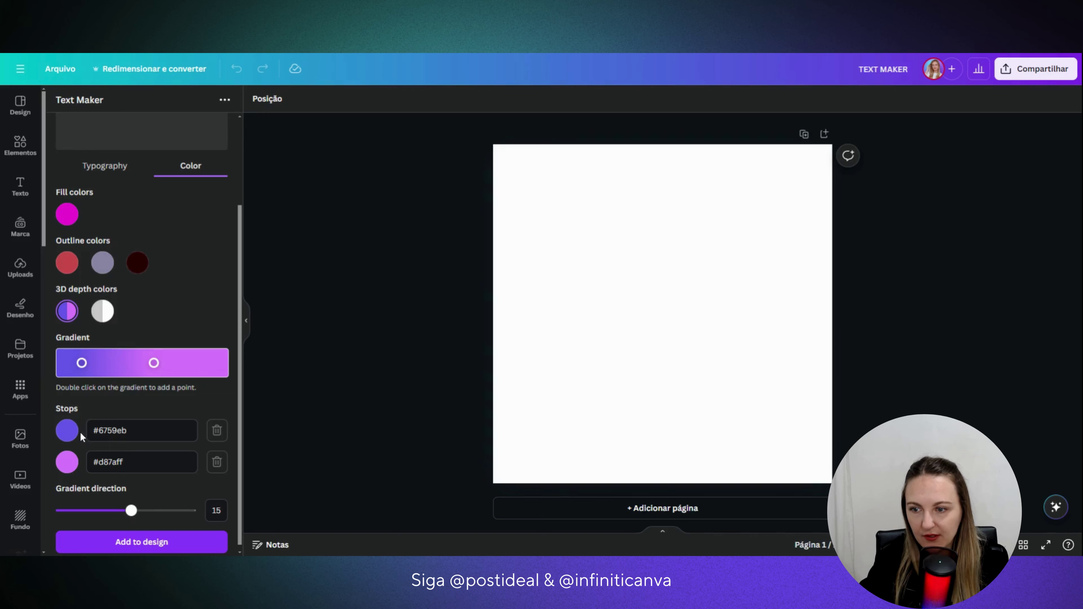
pyautogui.click(68, 431)
pyautogui.moveTo(165, 310)
pyautogui.mouseDown()
pyautogui.moveTo(165, 338)
pyautogui.moveTo(172, 316)
pyautogui.mouseUp()
pyautogui.moveTo(175, 375); pyautogui.dragTo(147, 376)
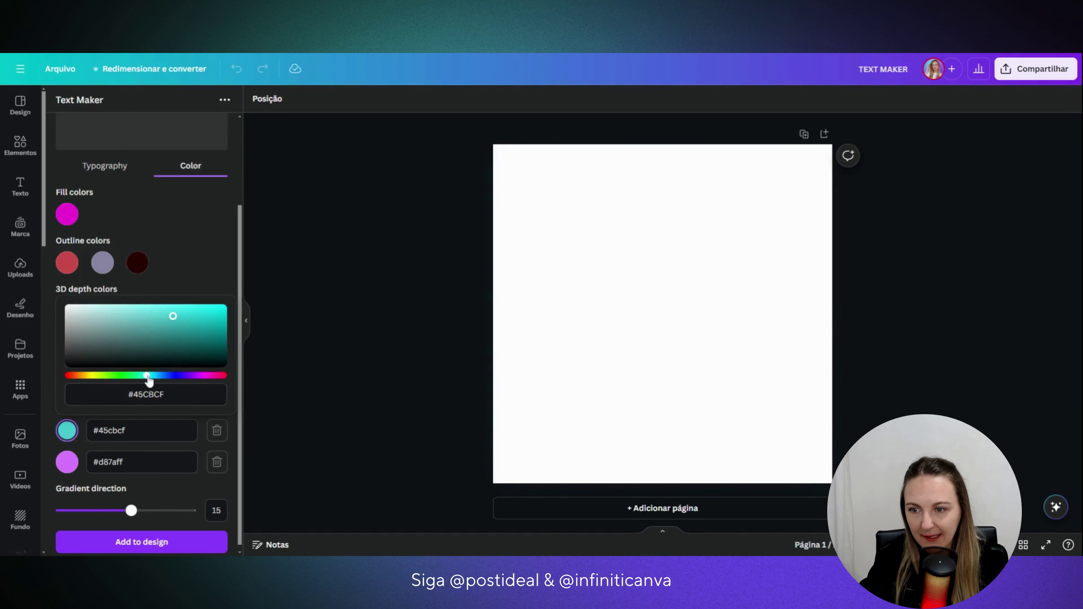
pyautogui.click(199, 267)
# Add the styled Postideal text to the centre of the page
pyautogui.scroll(3, 204, 290)
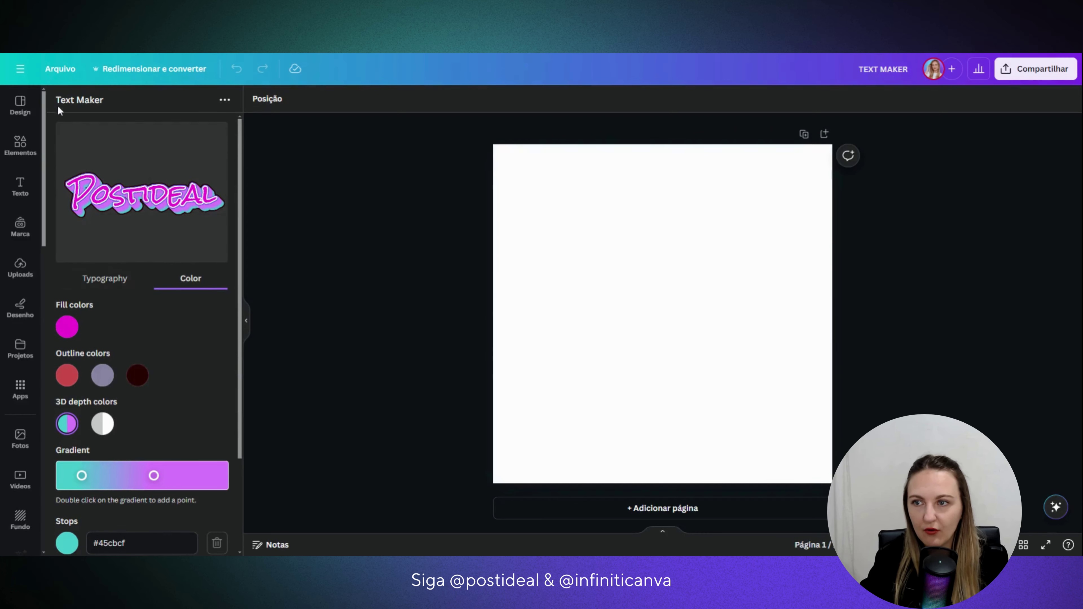
pyautogui.scroll(-3, 185, 306)
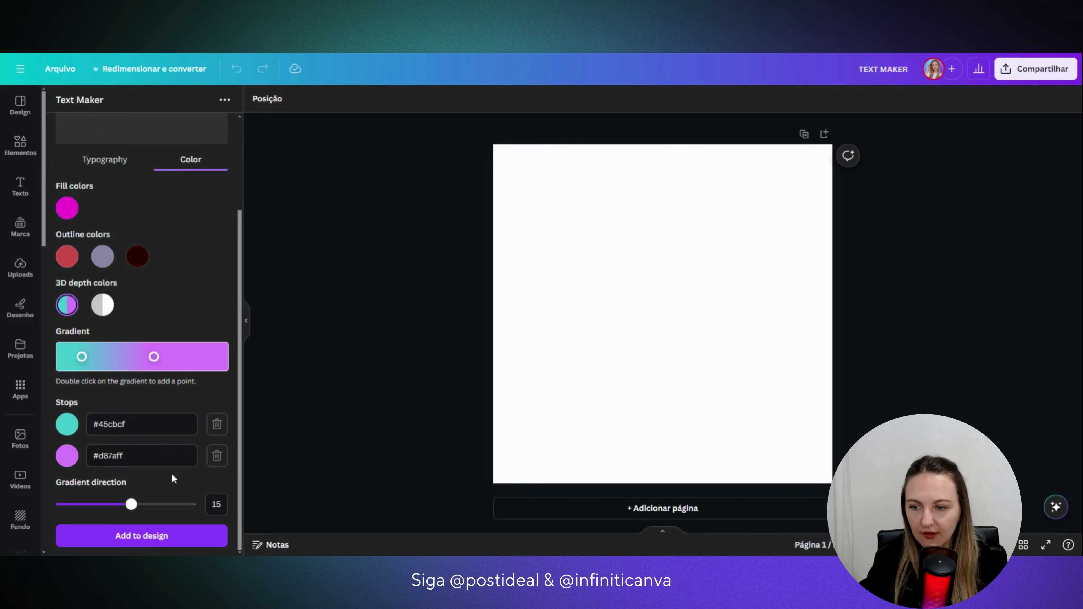
pyautogui.click(171, 536)
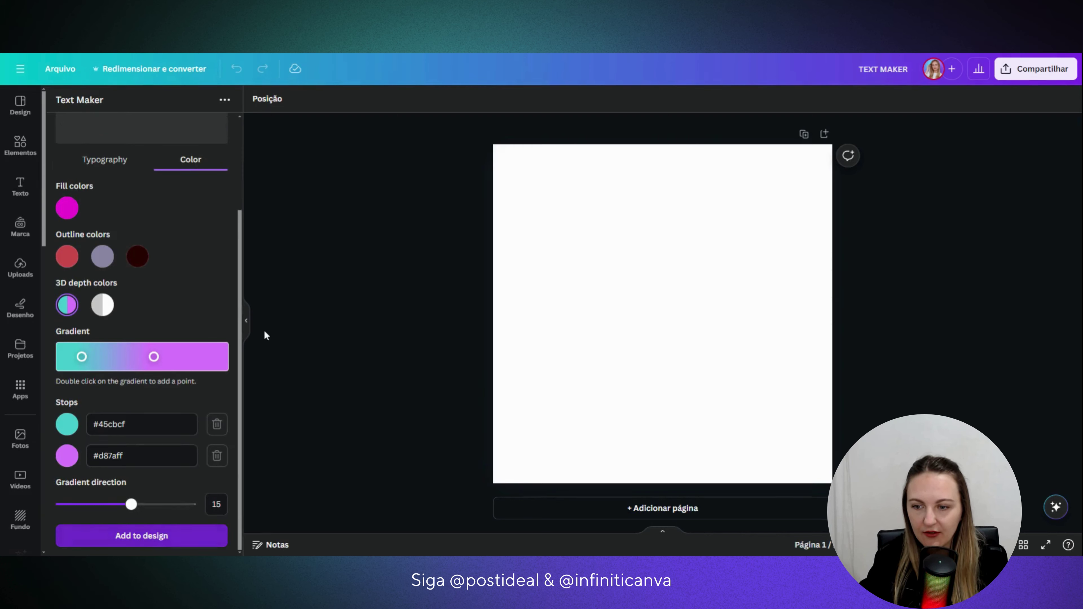
pyautogui.click(308, 285)
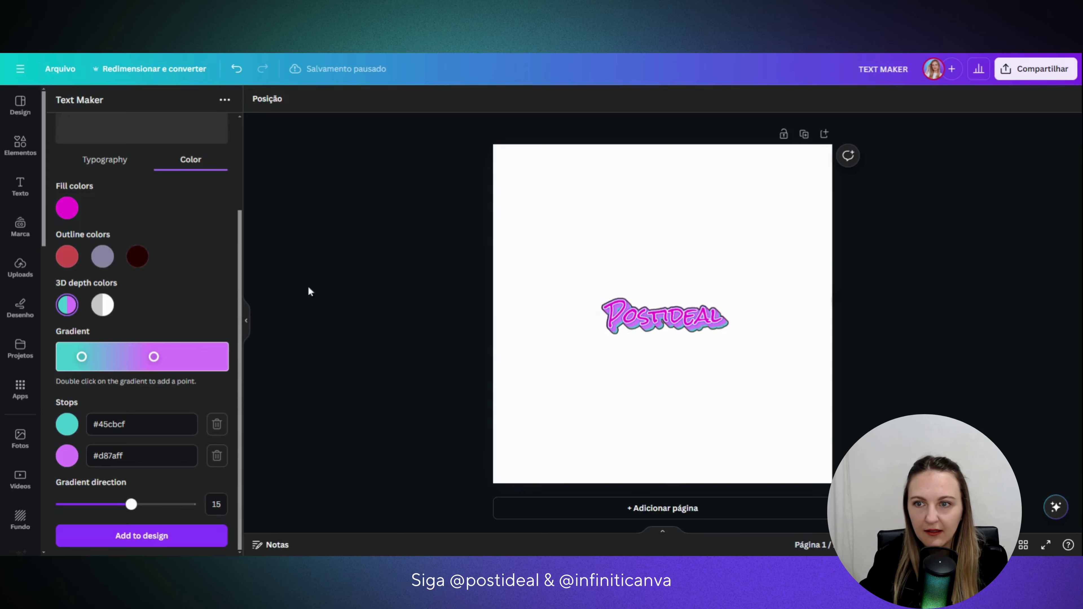
pyautogui.scroll(3, 177, 227)
pyautogui.click(106, 282)
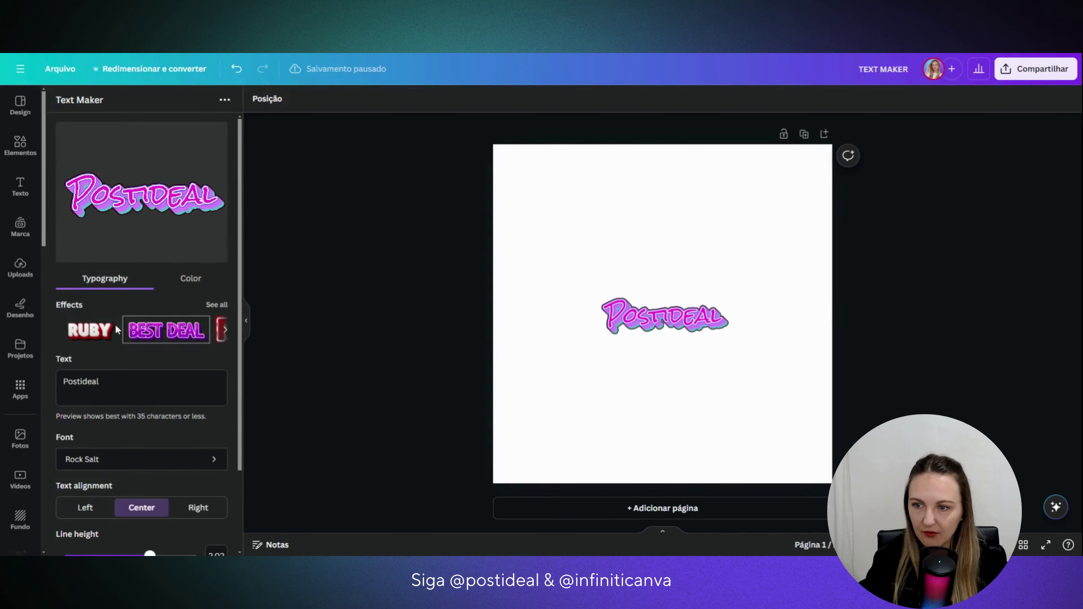
pyautogui.click(209, 305)
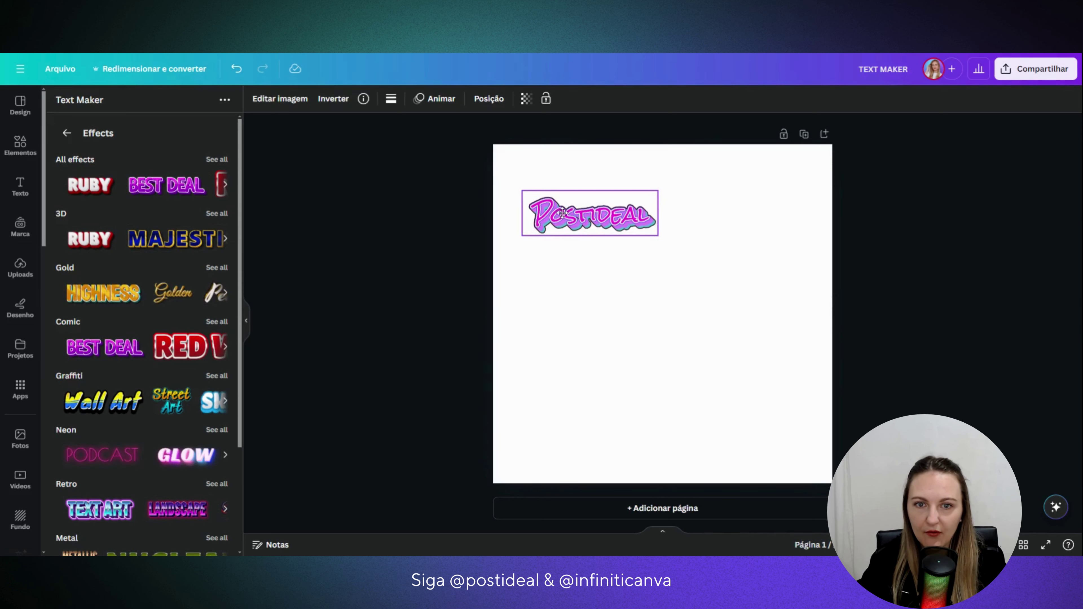
# Browse the 3D effect styles, then scroll through the Gold effect styles
pyautogui.click(214, 214)
pyautogui.scroll(-4, 212, 293)
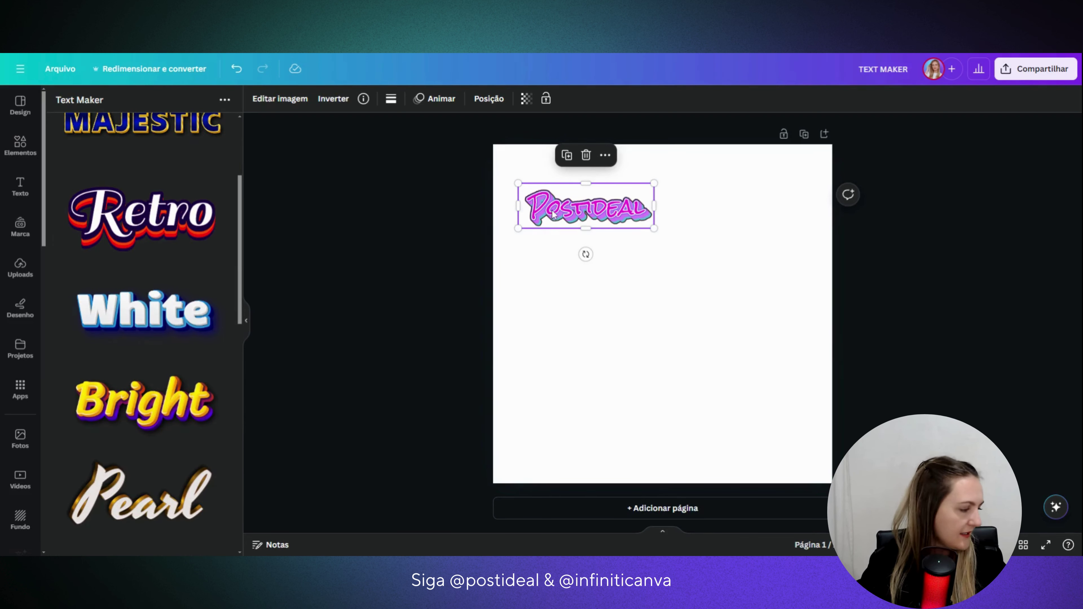
pyautogui.scroll(-5, 142, 261)
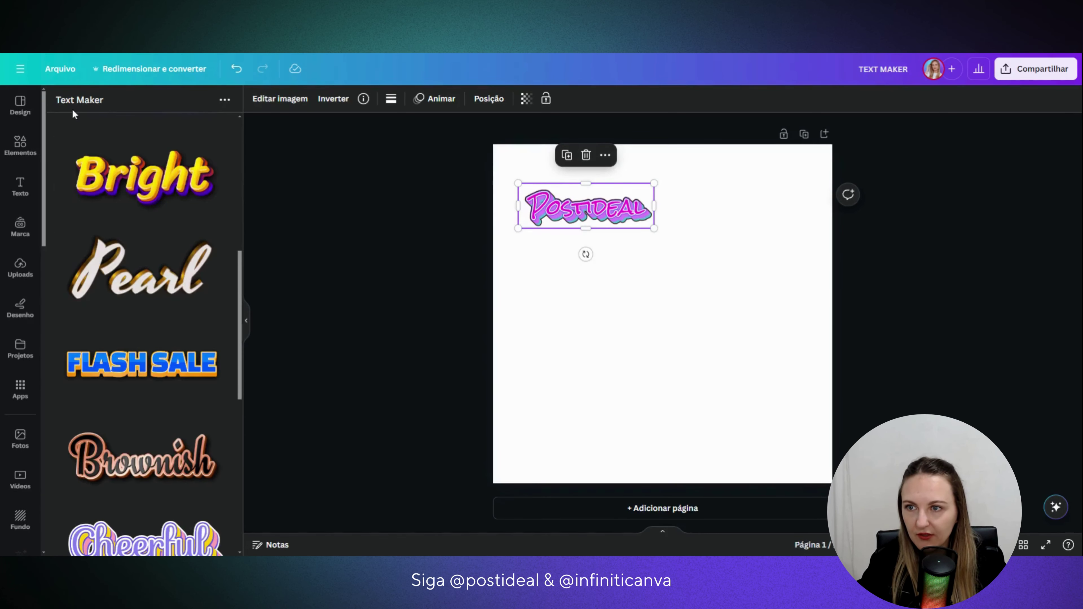
pyautogui.scroll(7, 137, 218)
pyautogui.scroll(2, 137, 217)
pyautogui.click(66, 133)
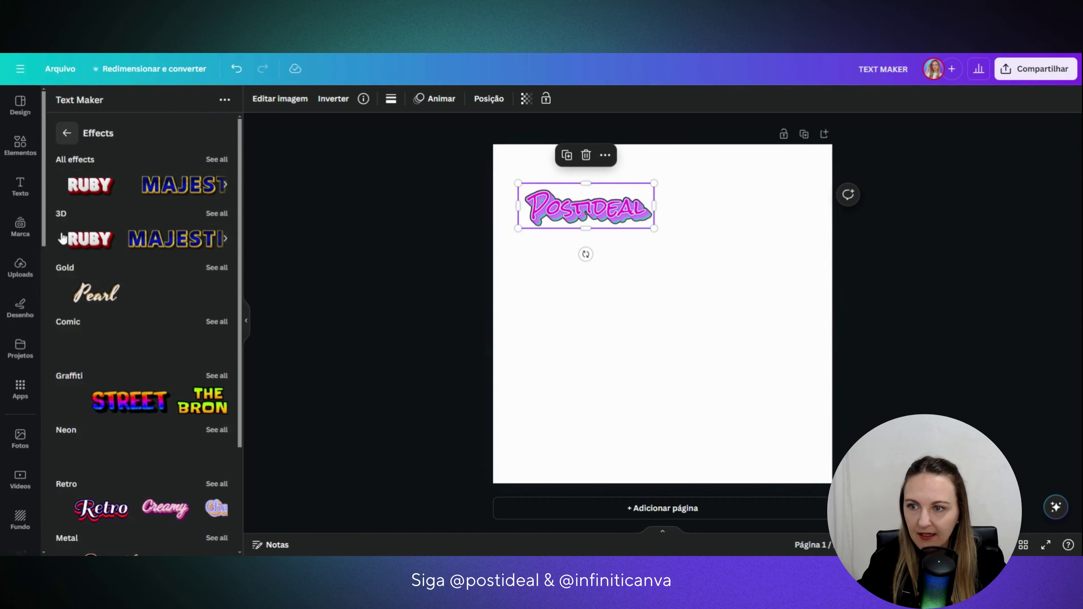
pyautogui.click(215, 269)
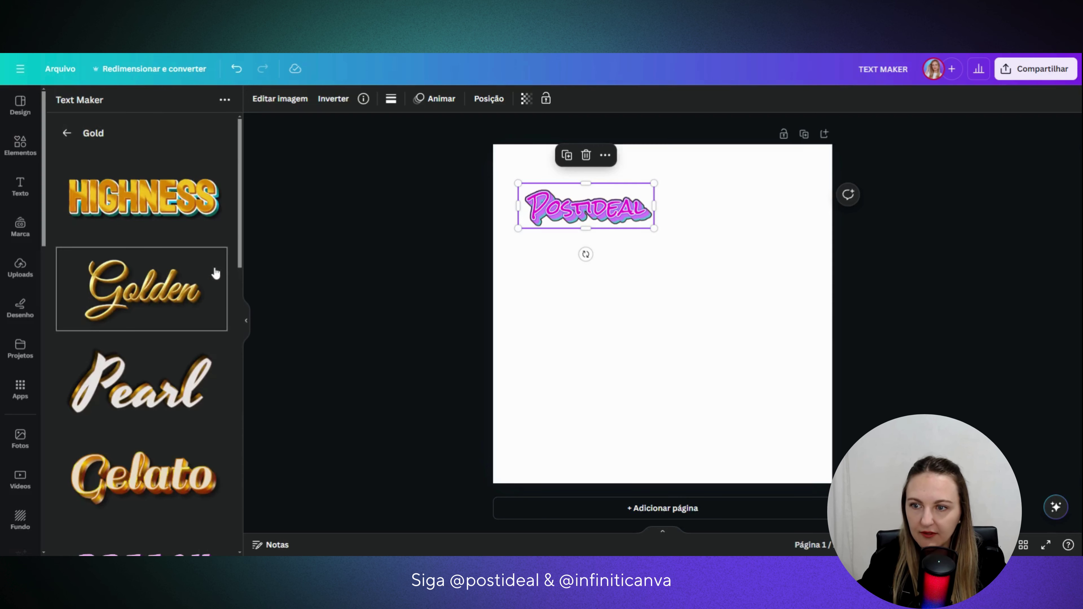
pyautogui.scroll(-3, 211, 271)
pyautogui.scroll(-3, 212, 272)
pyautogui.scroll(-2, 212, 271)
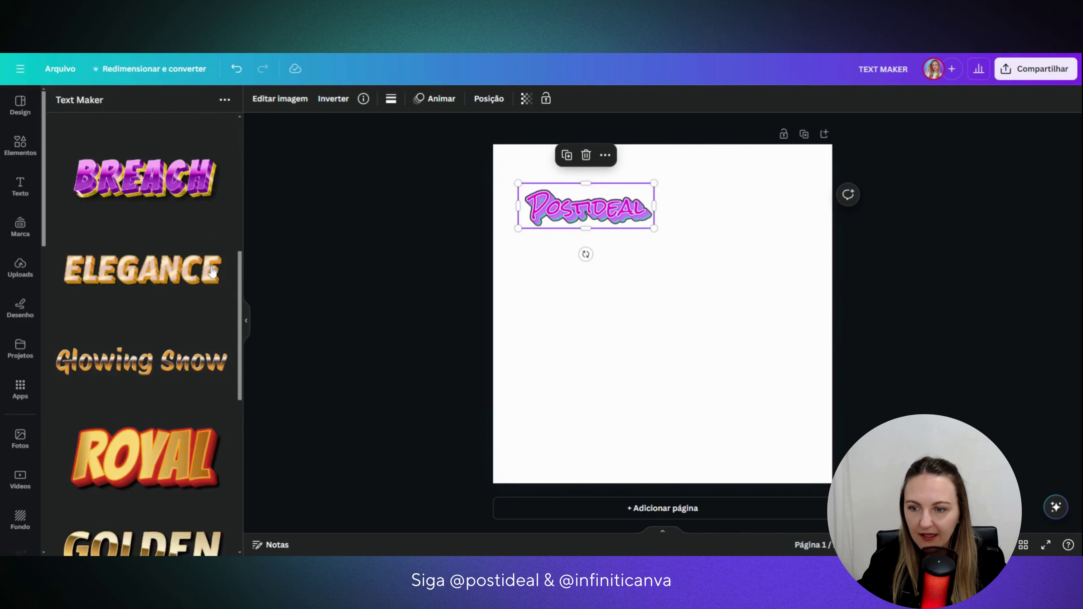
pyautogui.scroll(-2, 212, 271)
pyautogui.scroll(-2, 212, 271)
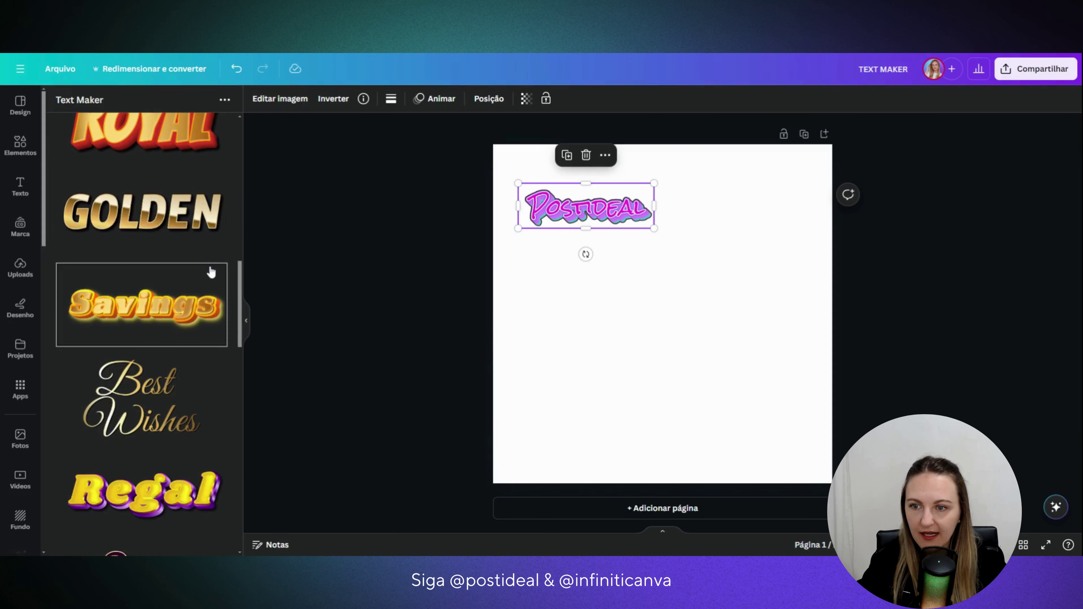
pyautogui.scroll(-3, 211, 272)
pyautogui.scroll(-2, 209, 272)
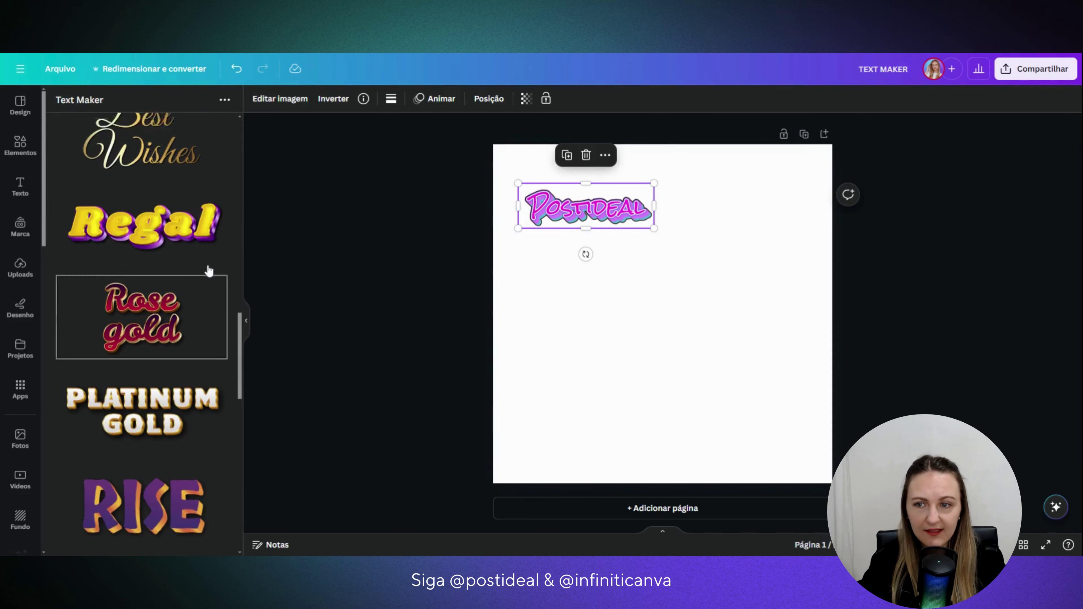
pyautogui.scroll(1, 209, 271)
# Apply the Best Wishes gold effect and change the font to Poiret One
pyautogui.click(159, 193)
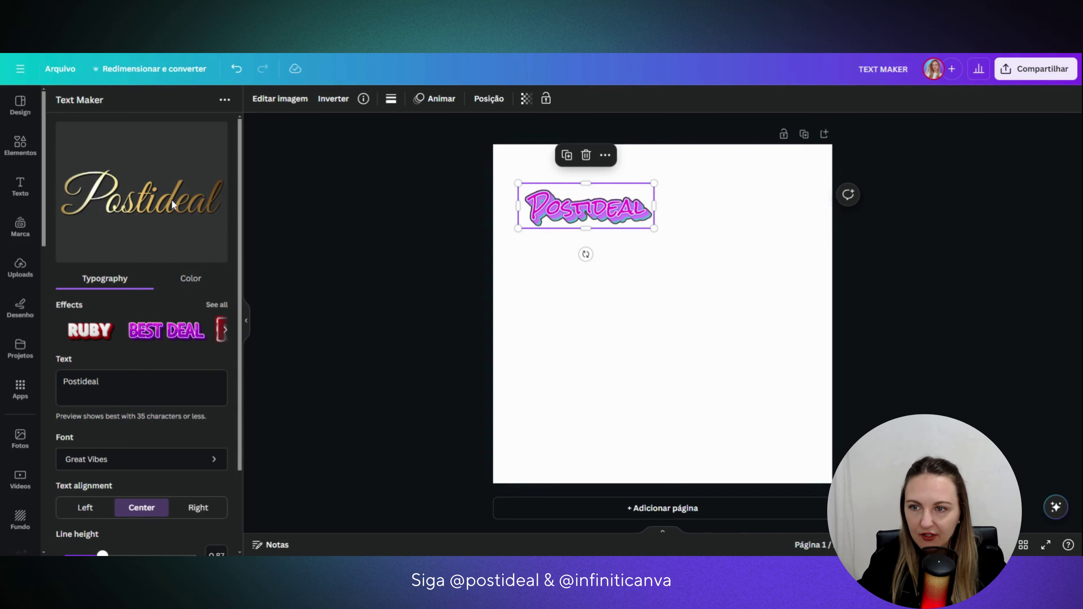
pyautogui.scroll(-3, 137, 363)
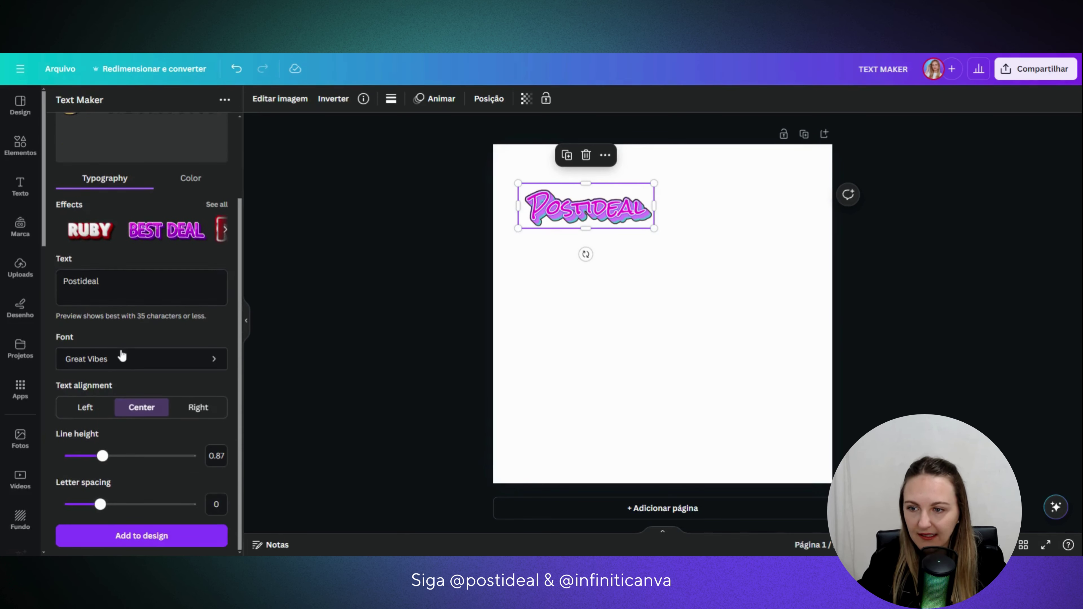
pyautogui.click(123, 357)
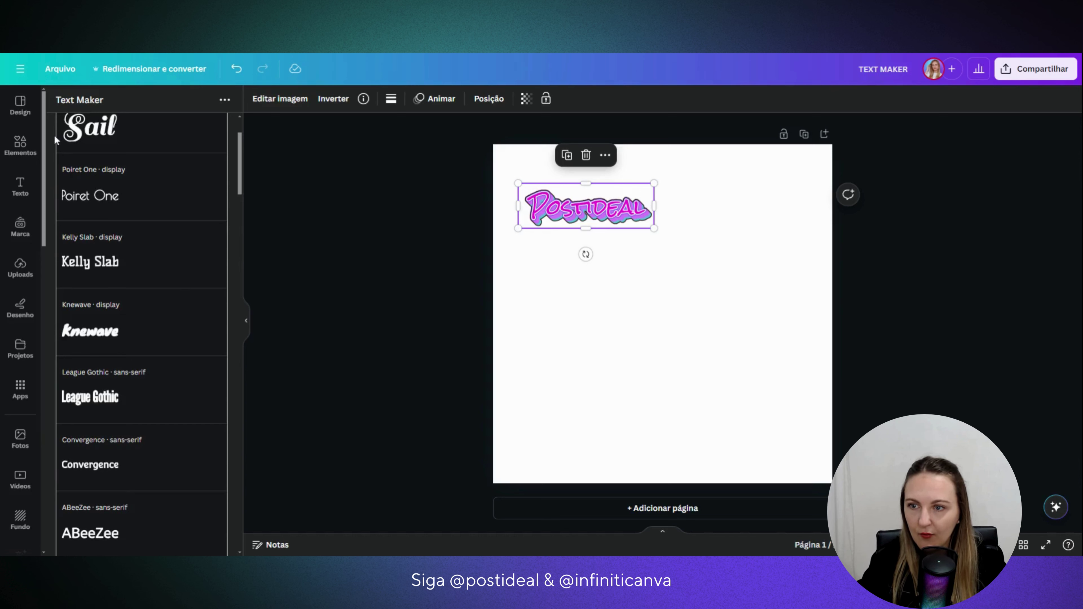
pyautogui.click(98, 194)
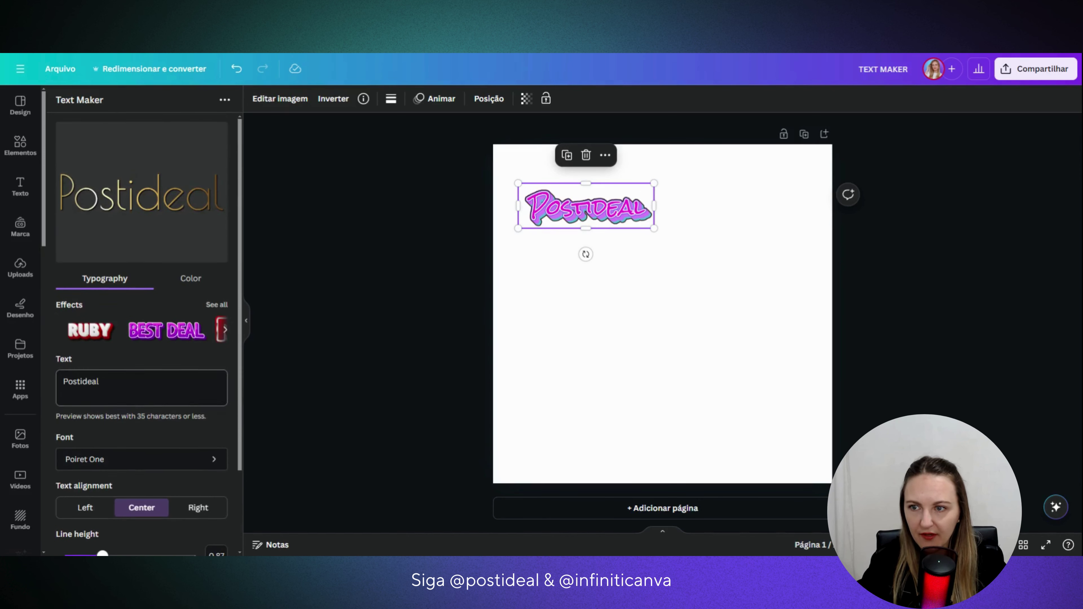
# Keep the gold gradient fill and add the gold Postideal text to the page
pyautogui.click(191, 283)
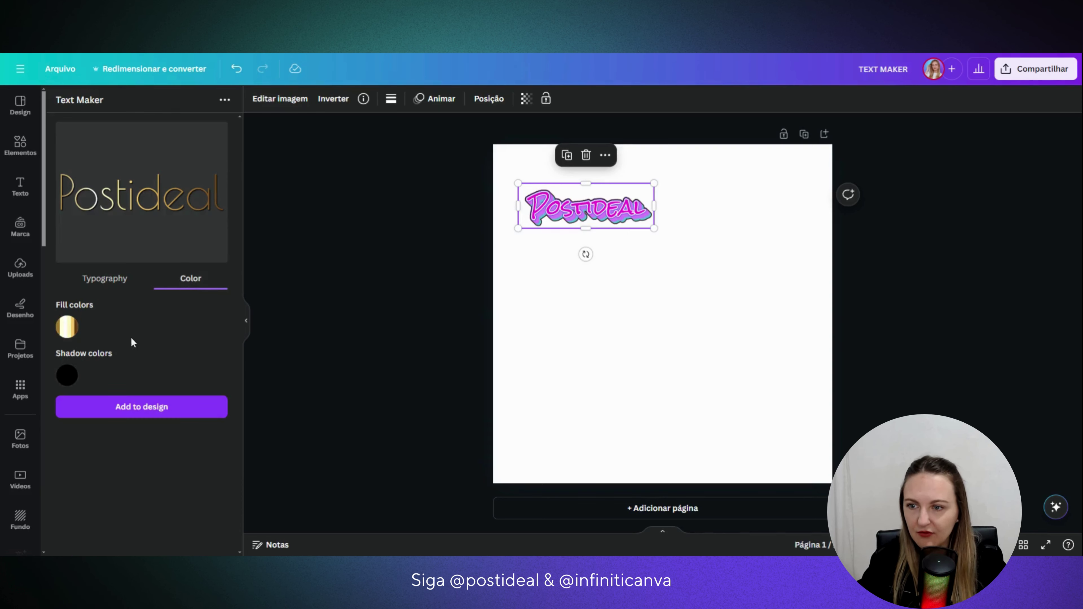
pyautogui.click(70, 328)
pyautogui.scroll(-3, 108, 333)
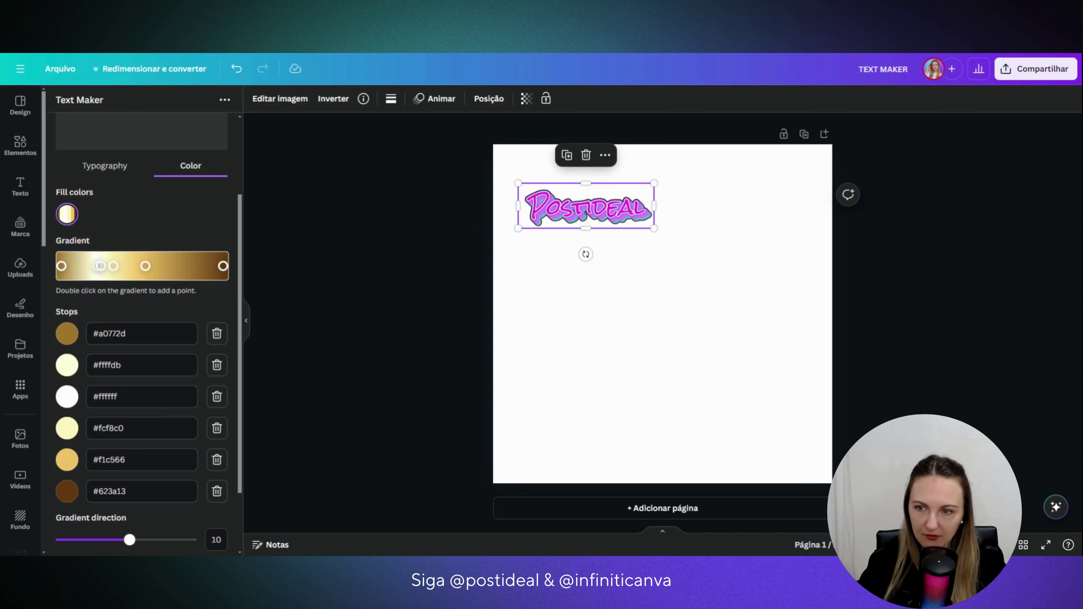
pyautogui.scroll(3, 141, 285)
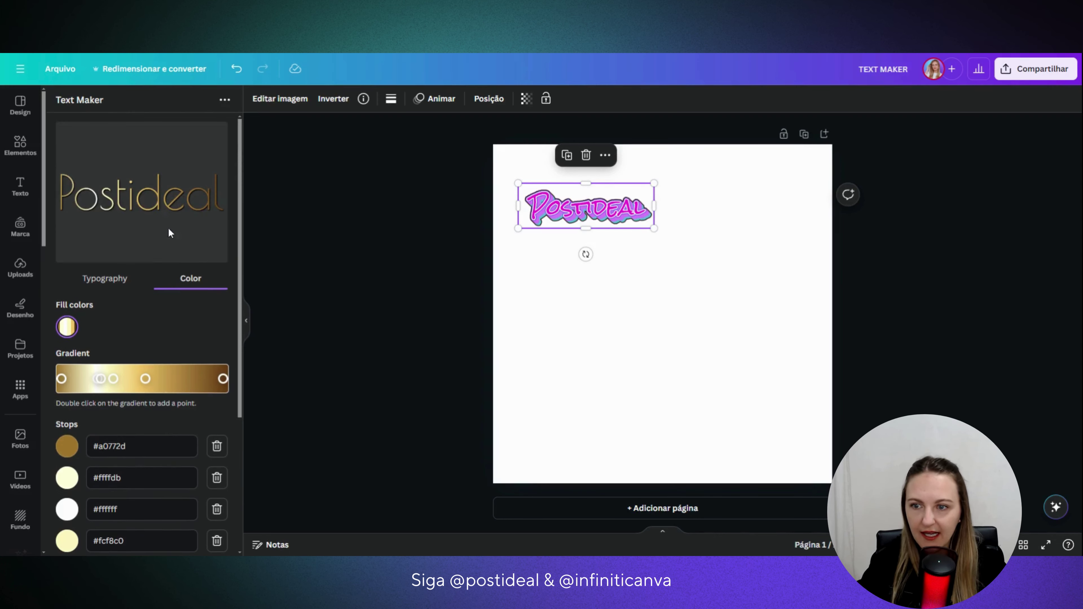
pyautogui.scroll(-5, 171, 233)
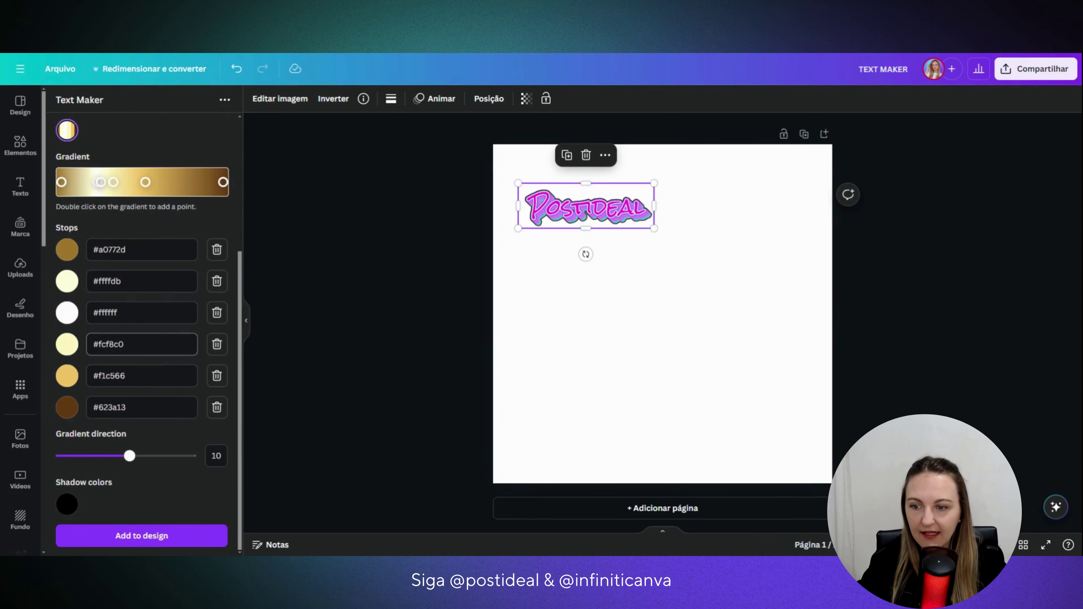
pyautogui.click(169, 535)
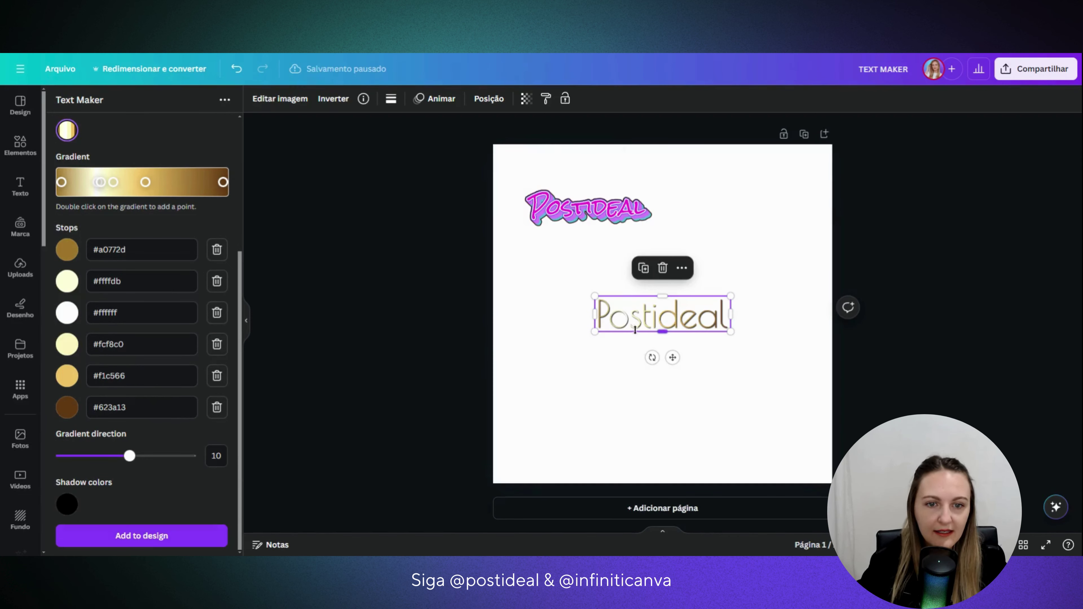
pyautogui.click(639, 378)
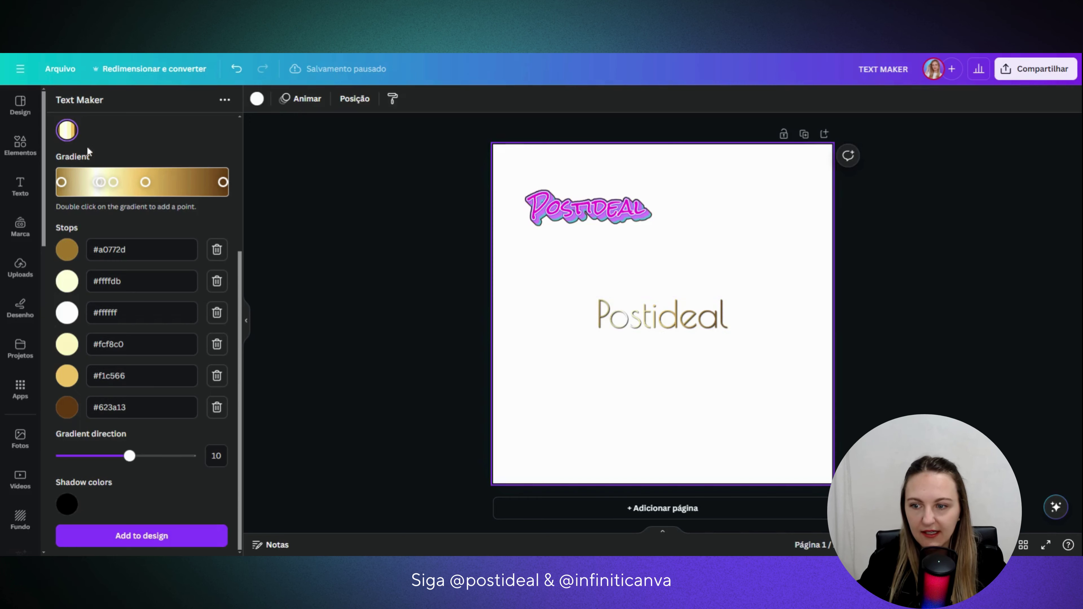
# Switch between the Text Maker typography and colour settings
pyautogui.scroll(5, 87, 146)
pyautogui.scroll(-5, 182, 213)
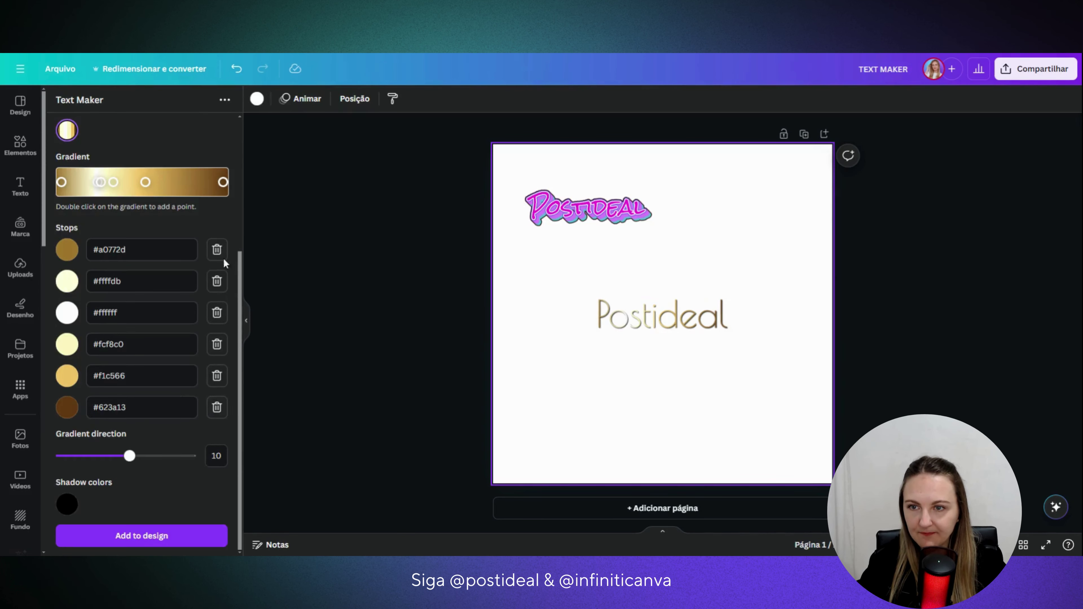
pyautogui.scroll(3, 182, 170)
pyautogui.scroll(2, 182, 169)
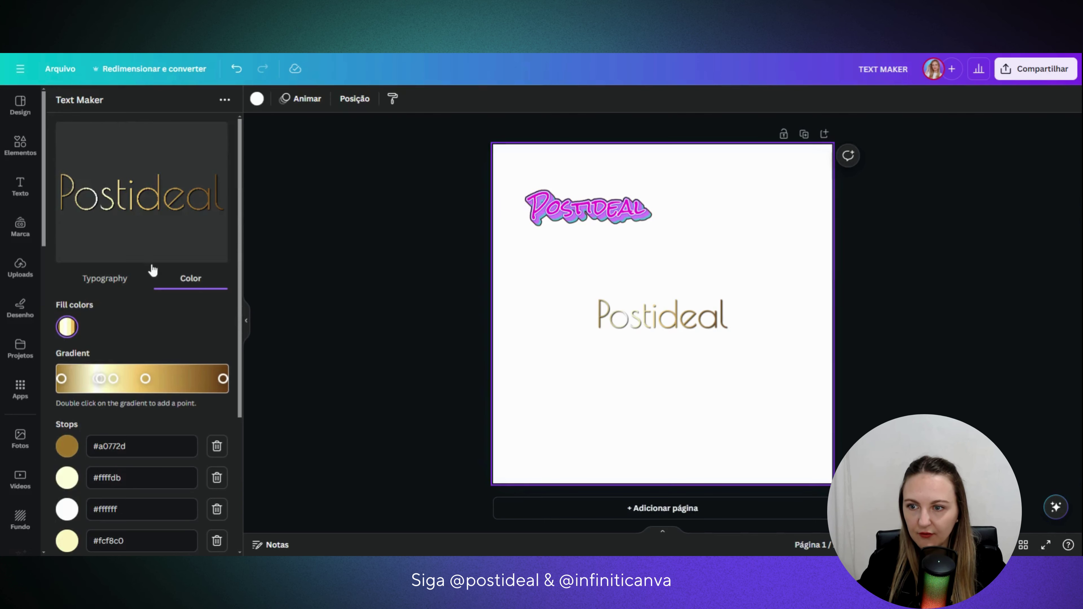
pyautogui.click(112, 279)
pyautogui.click(175, 279)
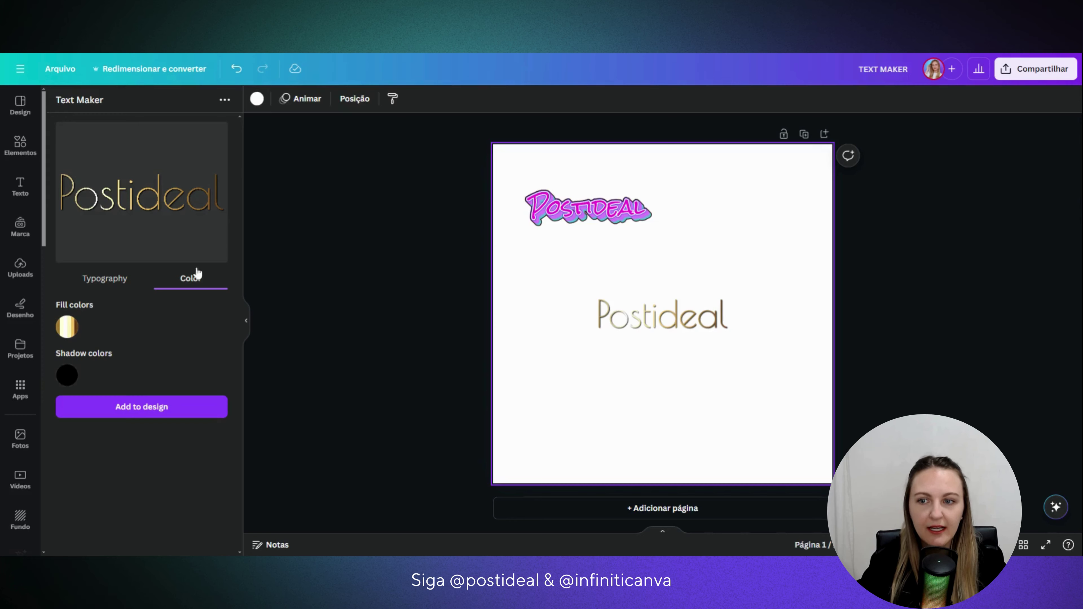
pyautogui.click(94, 285)
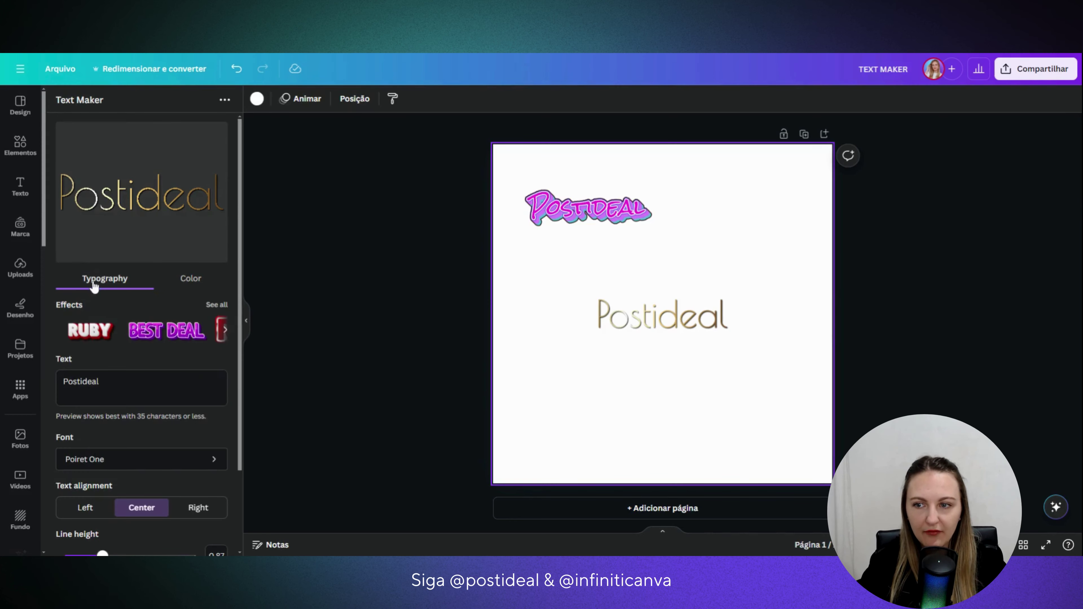
# Open the full Comic text-effect list and scroll through its styles
pyautogui.click(216, 305)
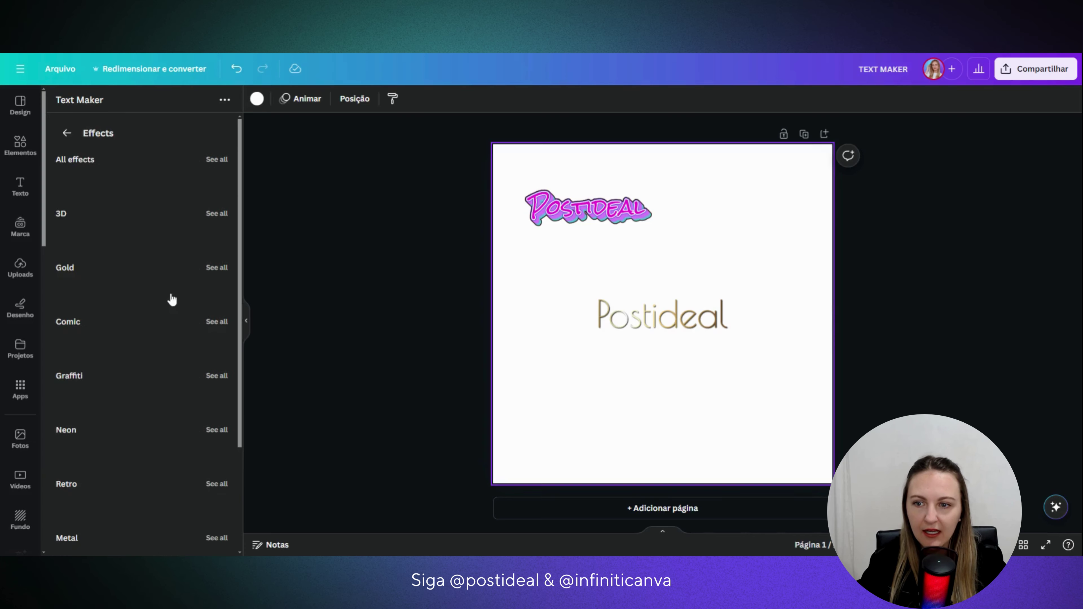
pyautogui.scroll(-2, 183, 256)
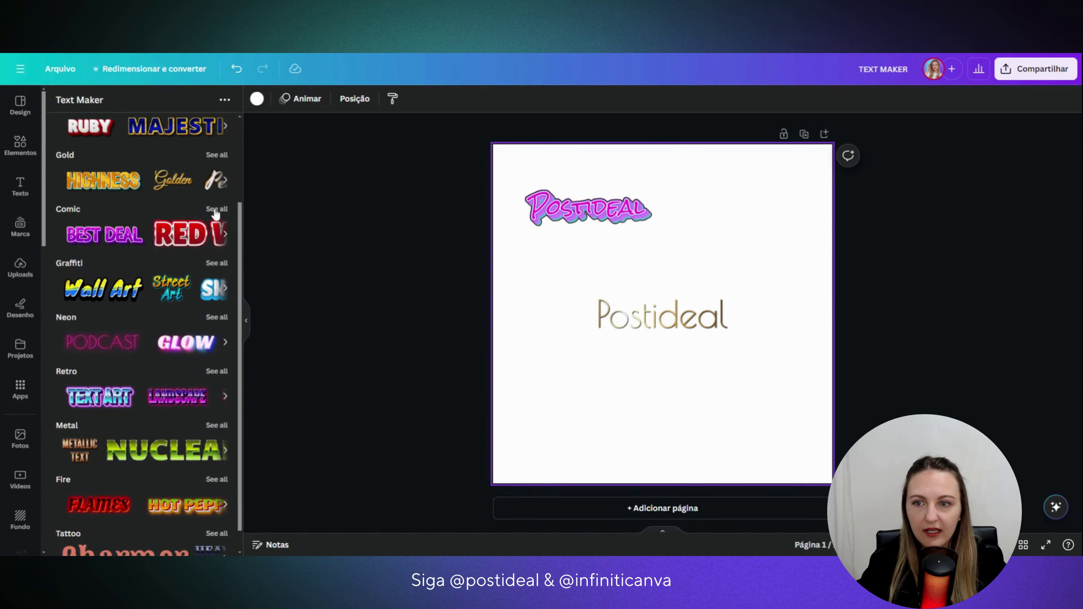
pyautogui.click(216, 209)
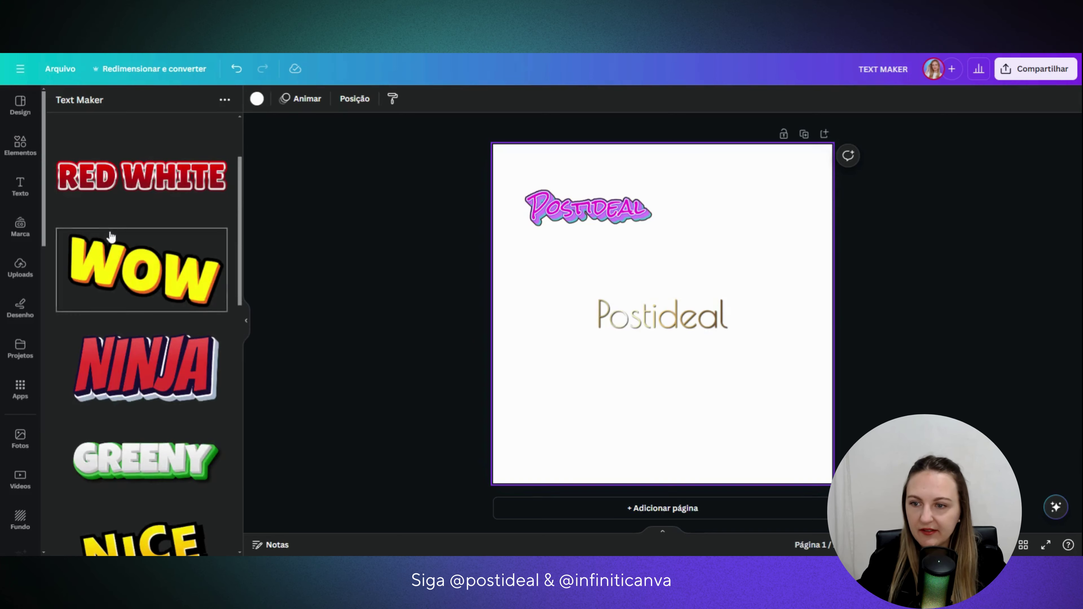
pyautogui.scroll(-5, 128, 239)
pyautogui.scroll(-5, 139, 244)
pyautogui.scroll(-1, 139, 244)
pyautogui.scroll(-4, 139, 244)
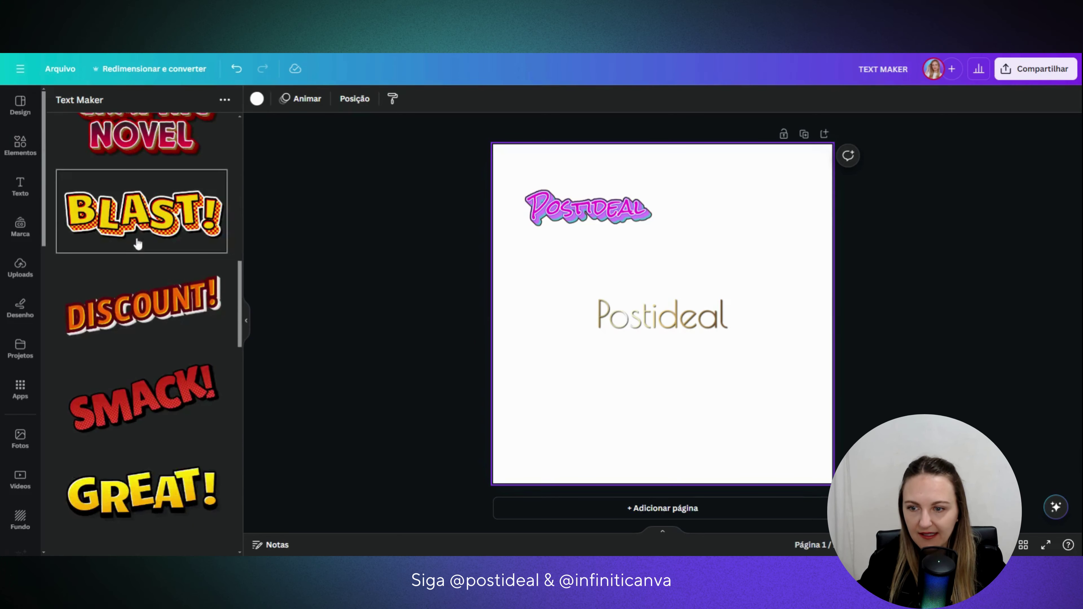
pyautogui.scroll(-5, 139, 245)
pyautogui.scroll(-5, 138, 245)
pyautogui.scroll(-1, 137, 246)
pyautogui.scroll(-3, 137, 246)
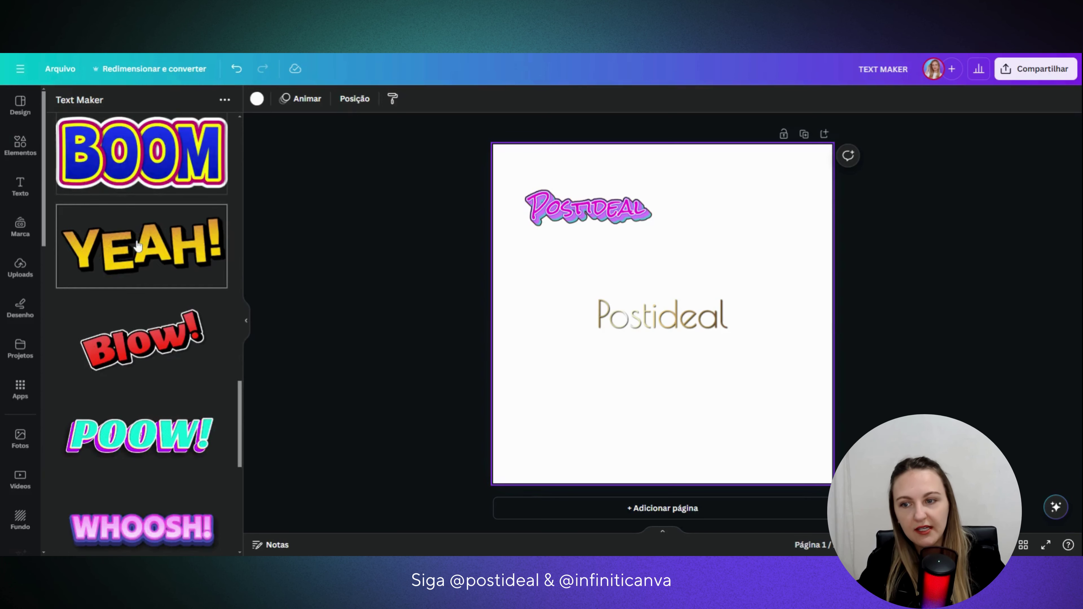
pyautogui.scroll(-5, 137, 246)
pyautogui.scroll(-3, 137, 245)
pyautogui.scroll(-1, 138, 245)
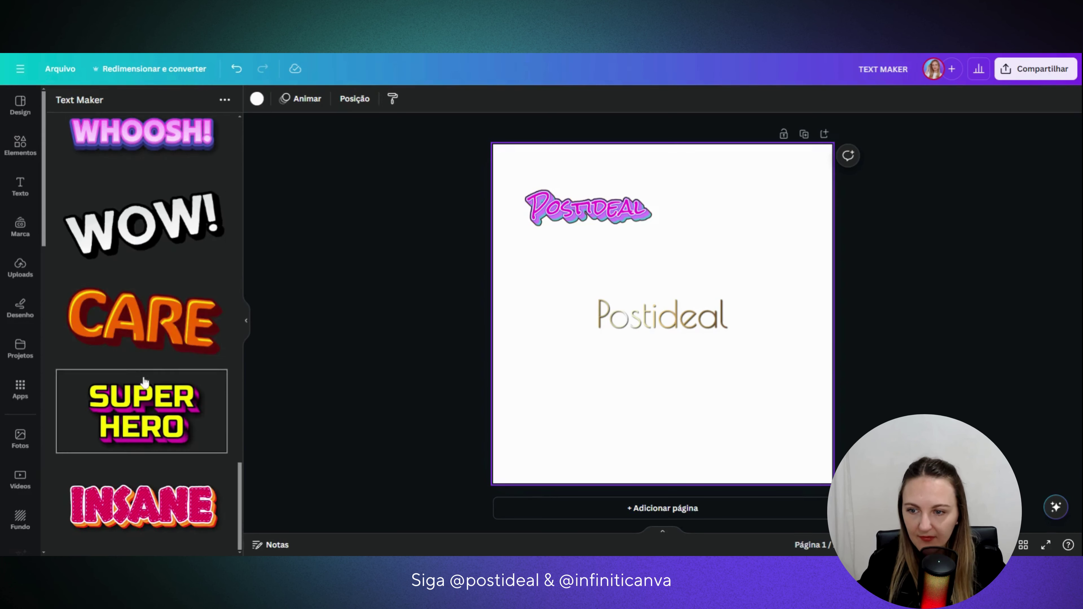
# Add a Super Hero yellow Postideal and place it below the gold one
pyautogui.click(144, 404)
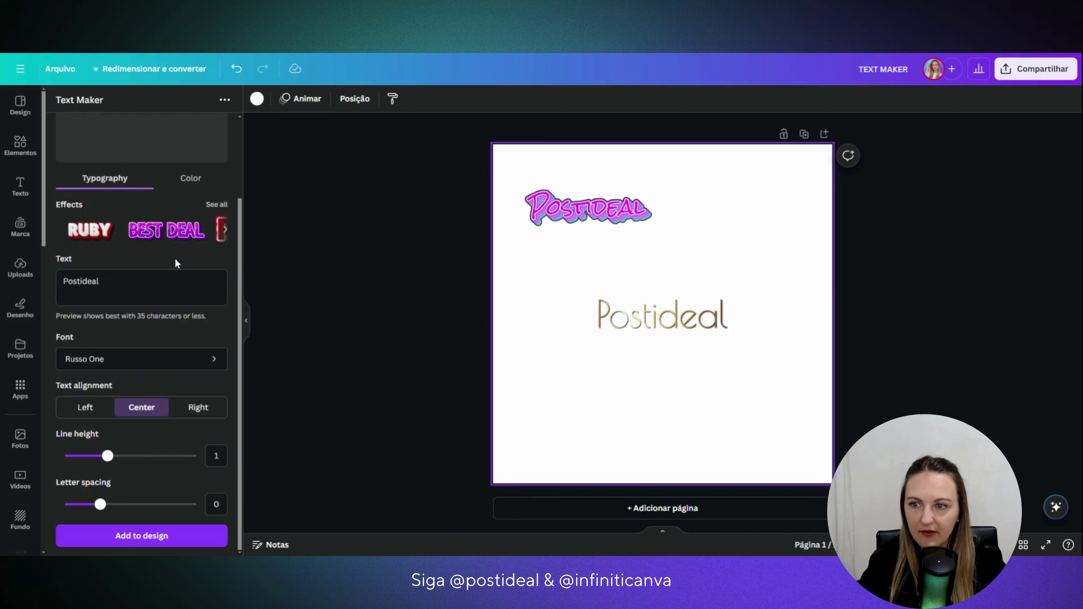
pyautogui.click(174, 536)
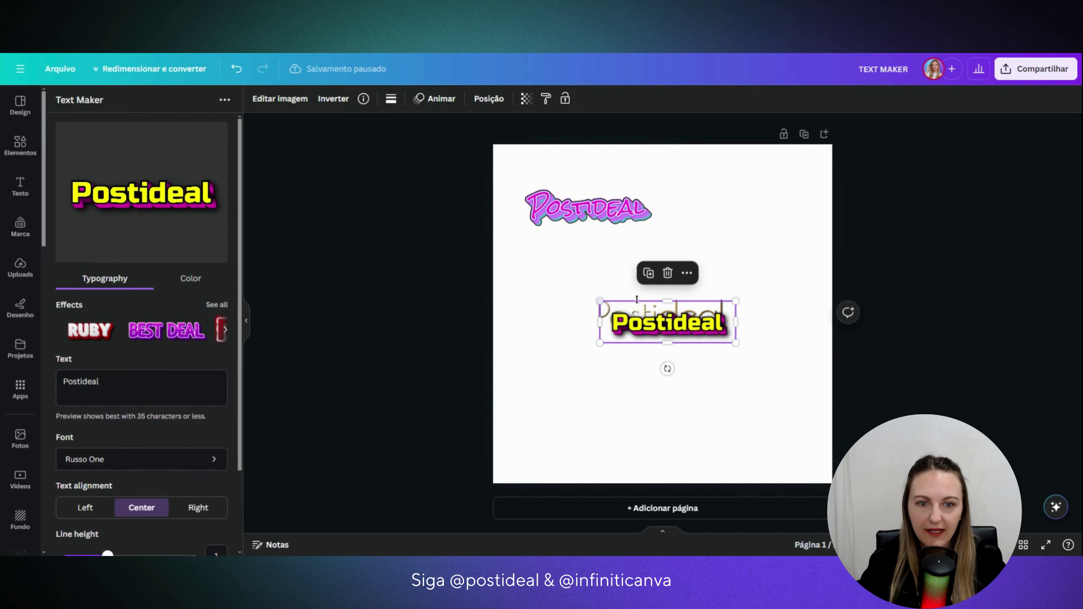
pyautogui.moveTo(636, 300); pyautogui.dragTo(639, 346)
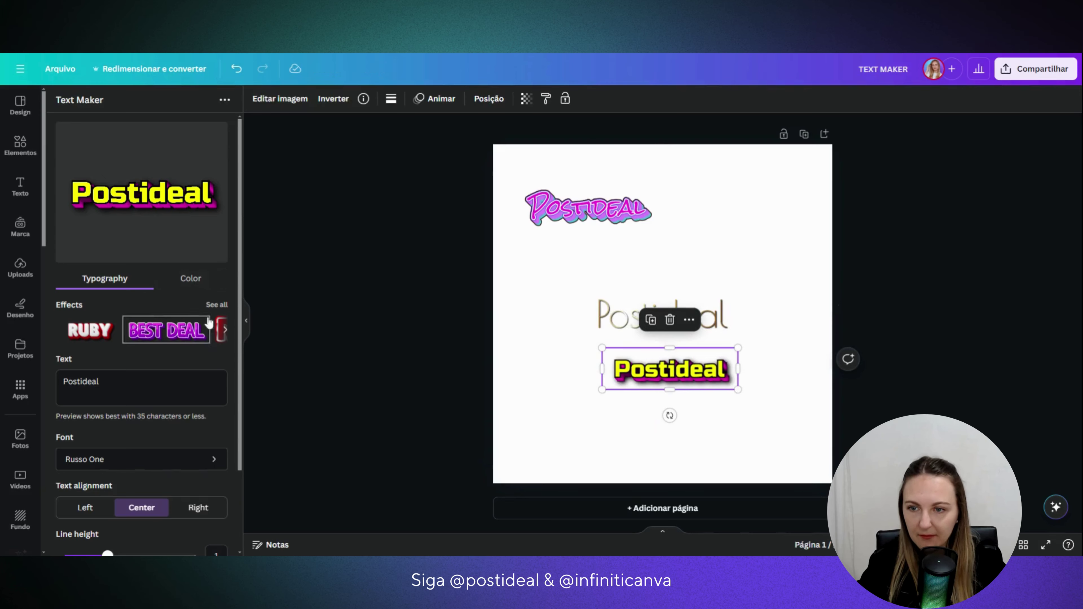
# Browse all Graffiti text effects, then return to the category overview
pyautogui.click(216, 304)
pyautogui.scroll(-5, 165, 286)
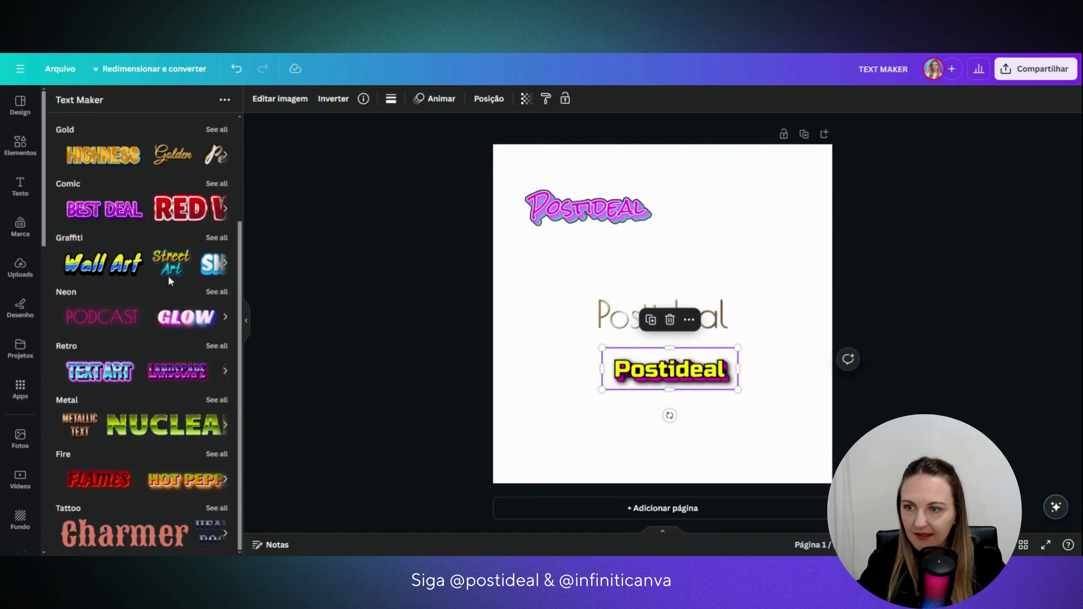
pyautogui.scroll(5, 165, 298)
pyautogui.click(217, 361)
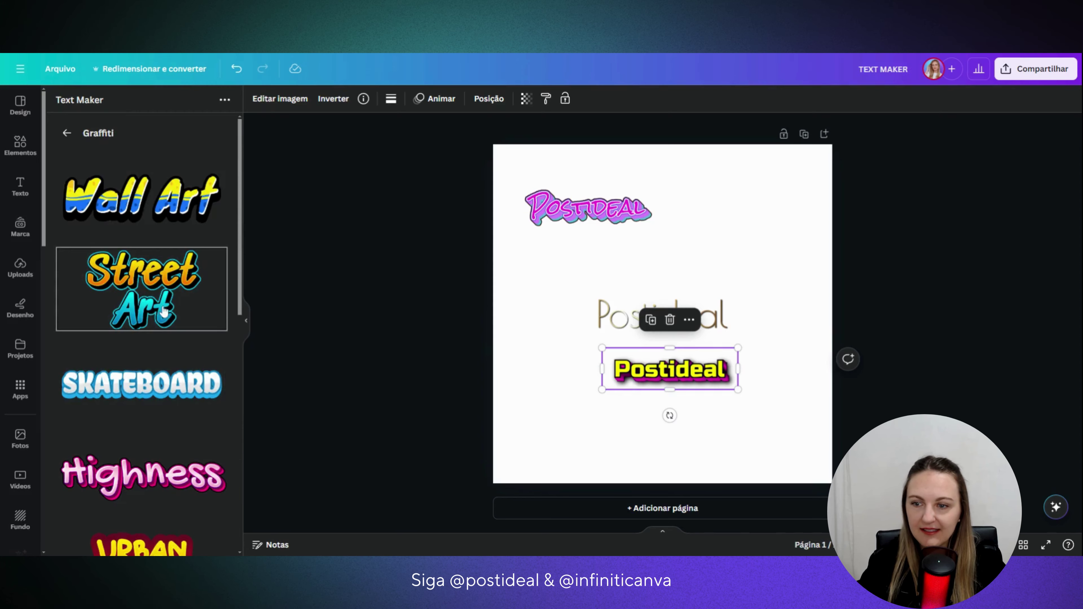
pyautogui.scroll(-3, 158, 315)
pyautogui.scroll(-3, 153, 314)
pyautogui.scroll(-5, 153, 314)
pyautogui.scroll(-1, 153, 315)
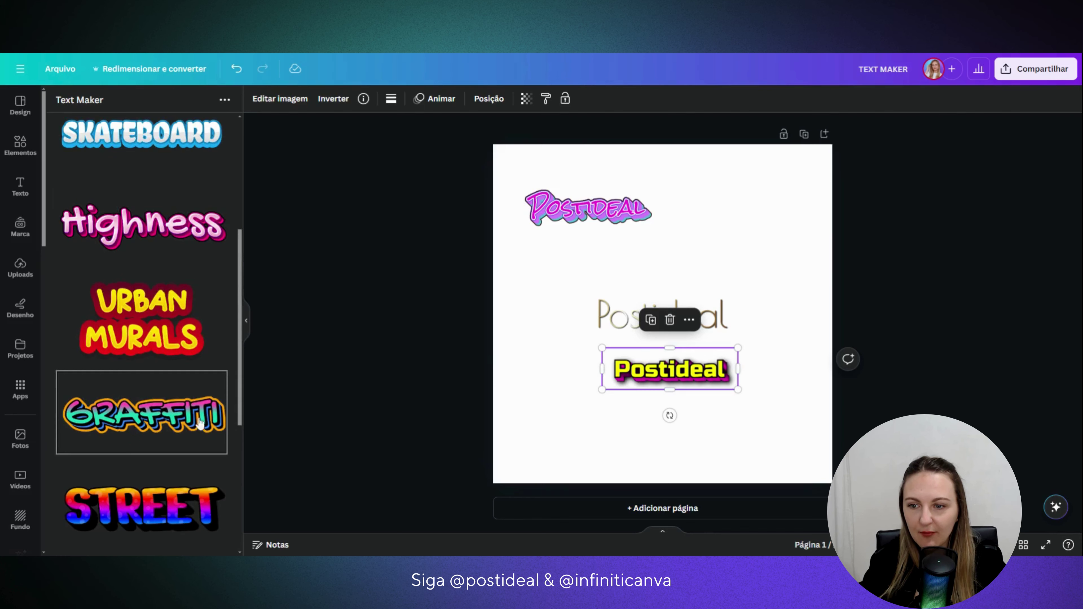
pyautogui.scroll(5, 141, 341)
pyautogui.click(66, 133)
# Show all Neon text effects and scroll through them to Plum Neon and Glow Text
pyautogui.scroll(-2, 141, 299)
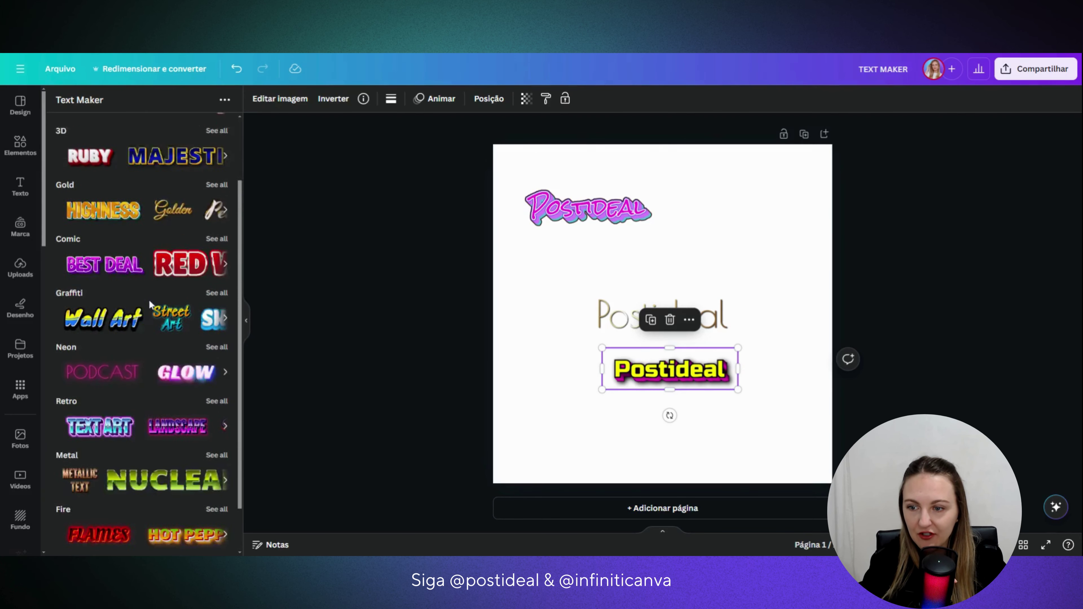
pyautogui.scroll(-1, 141, 298)
pyautogui.click(217, 291)
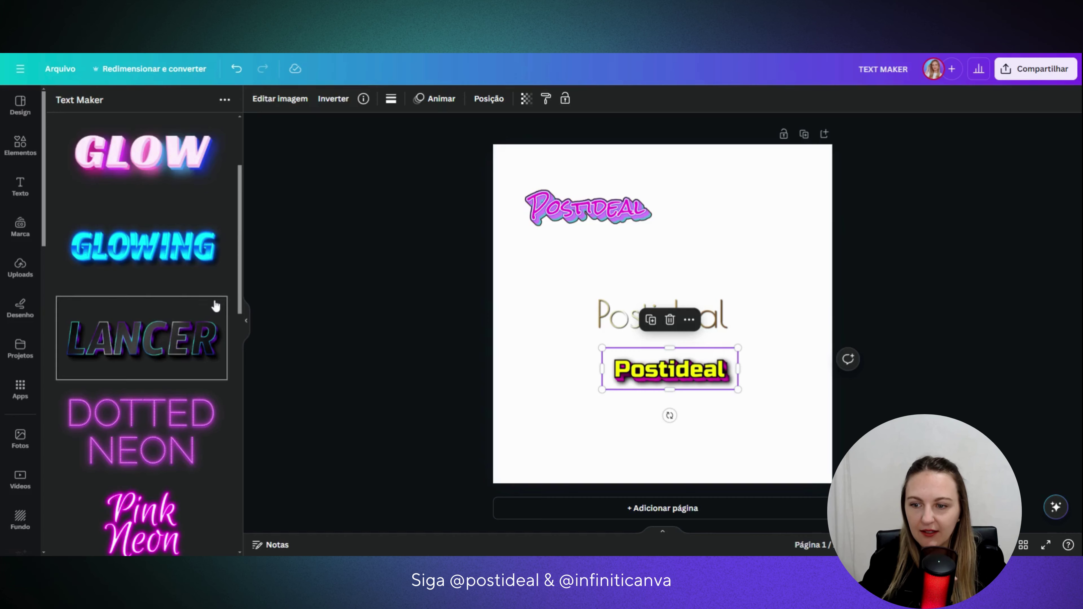
pyautogui.scroll(-1, 209, 307)
pyautogui.scroll(-2, 202, 307)
pyautogui.scroll(-4, 201, 309)
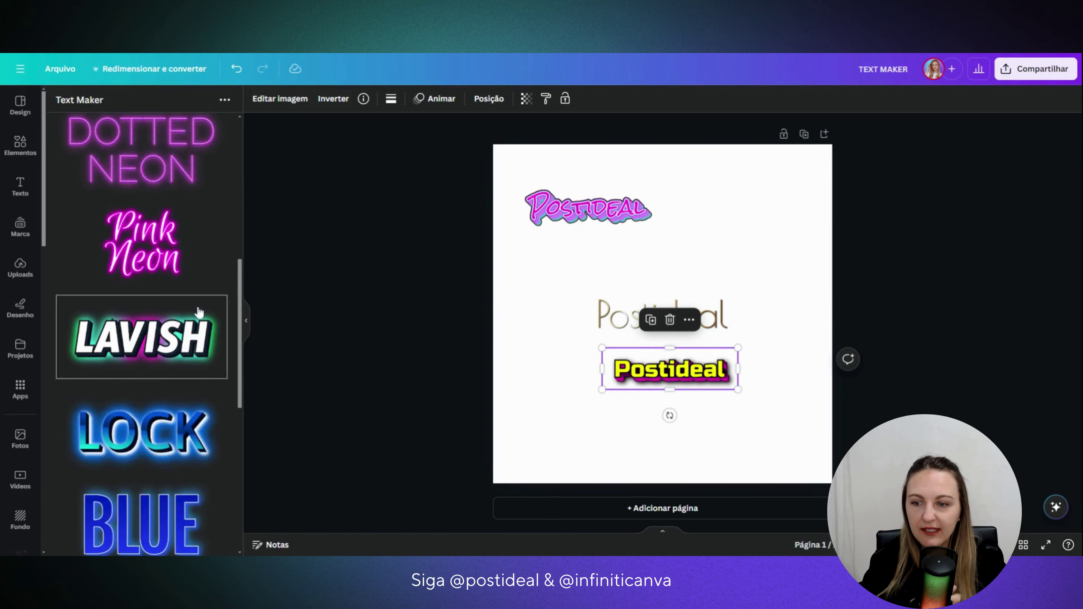
pyautogui.scroll(-5, 200, 314)
pyautogui.scroll(-6, 199, 315)
pyautogui.scroll(-1, 199, 315)
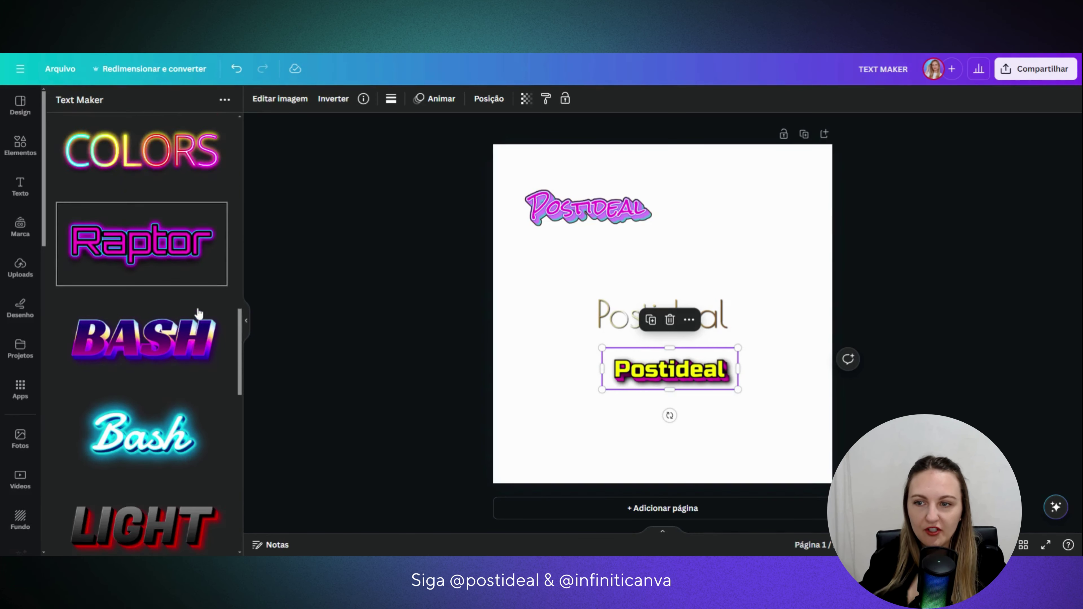
pyautogui.scroll(-3, 197, 312)
pyautogui.scroll(-4, 196, 309)
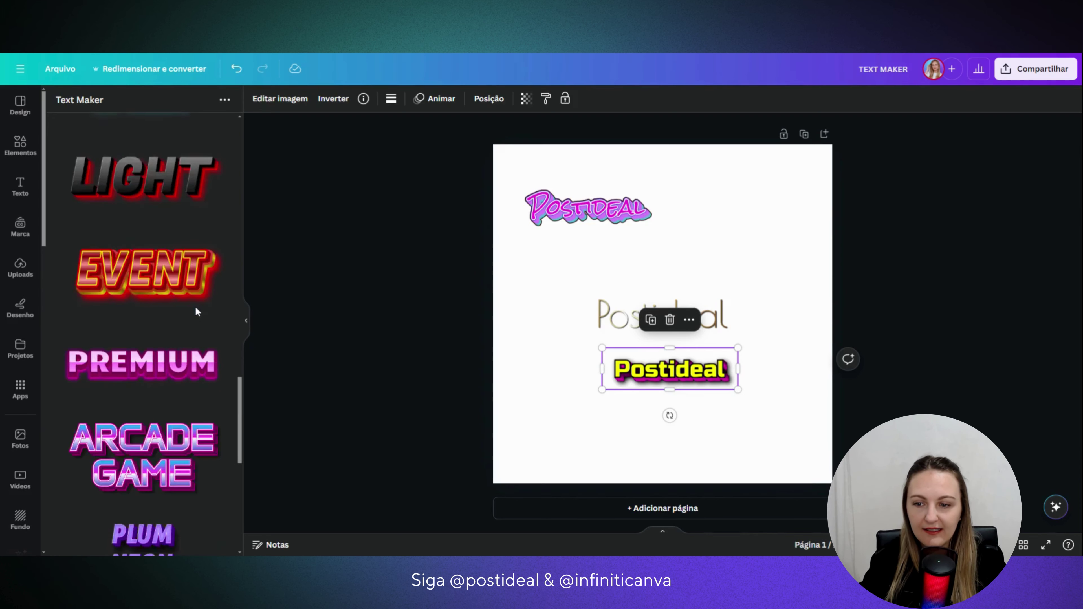
pyautogui.scroll(-7, 195, 311)
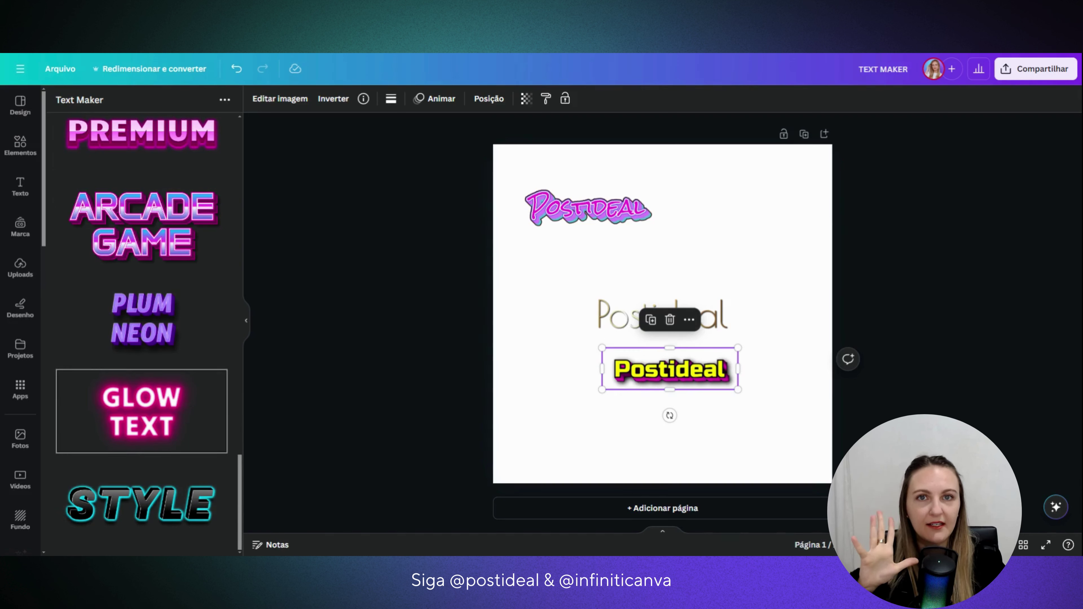
# Add a Glow Text neon Postideal, enlarge it and centre it on the page
pyautogui.click(163, 400)
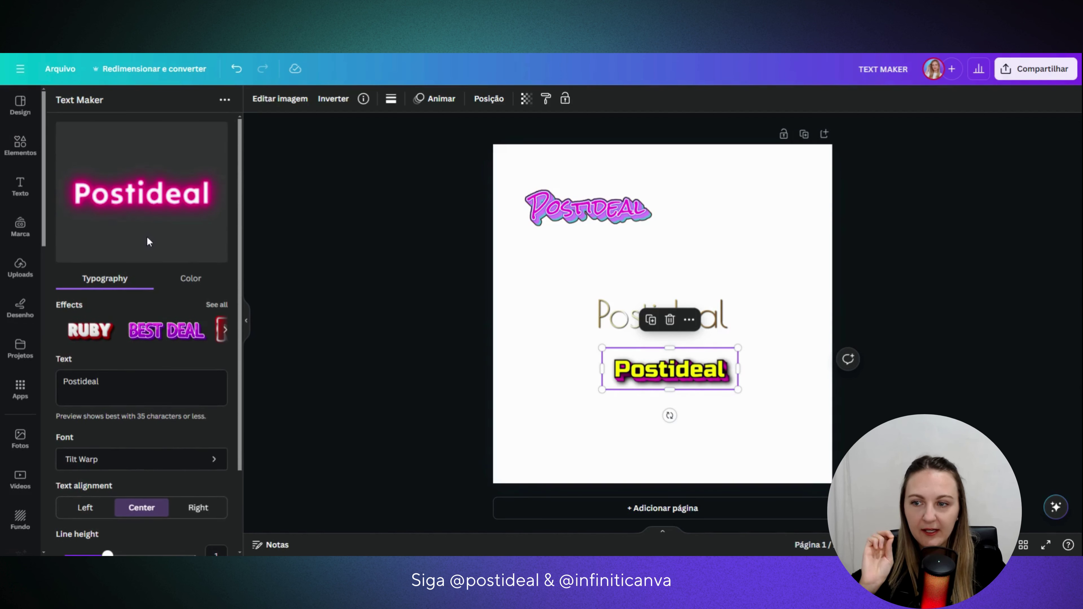
pyautogui.scroll(-3, 149, 242)
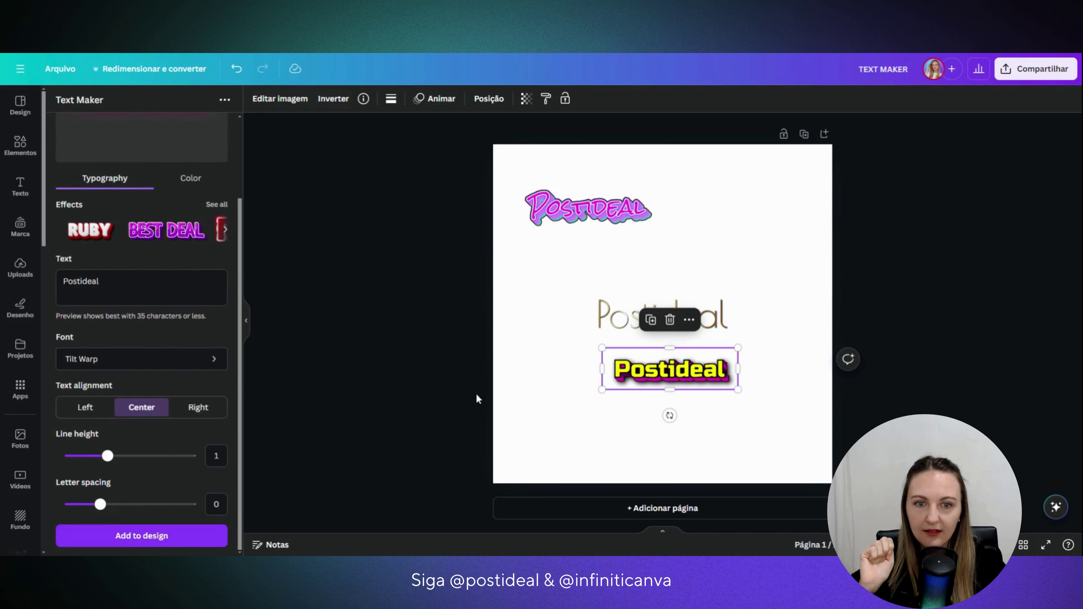
pyautogui.moveTo(700, 319); pyautogui.dragTo(753, 242)
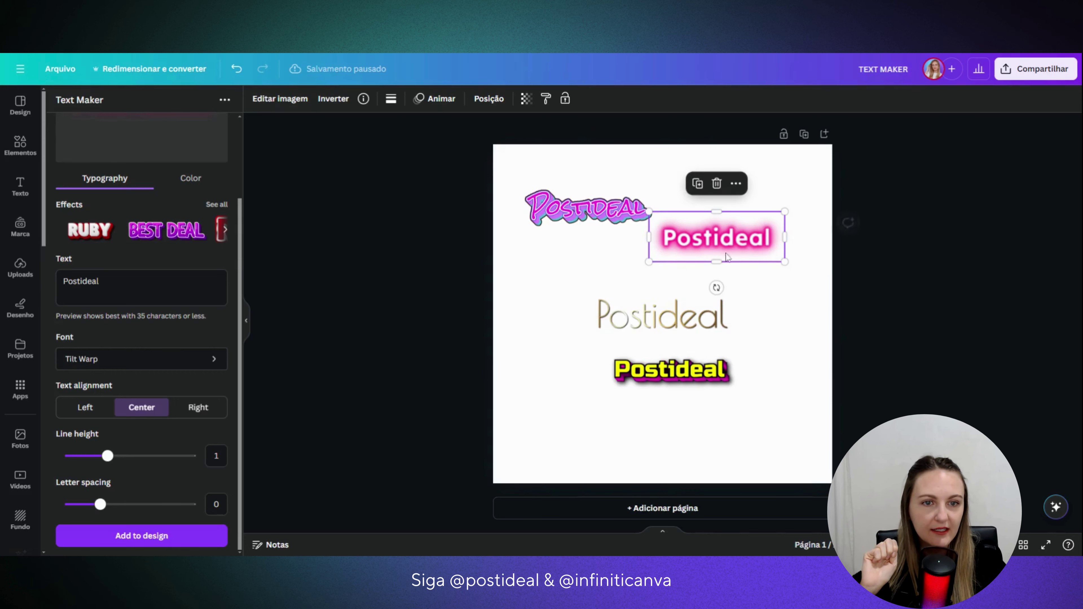
pyautogui.moveTo(652, 258); pyautogui.dragTo(518, 305)
pyautogui.moveTo(689, 265); pyautogui.dragTo(707, 264)
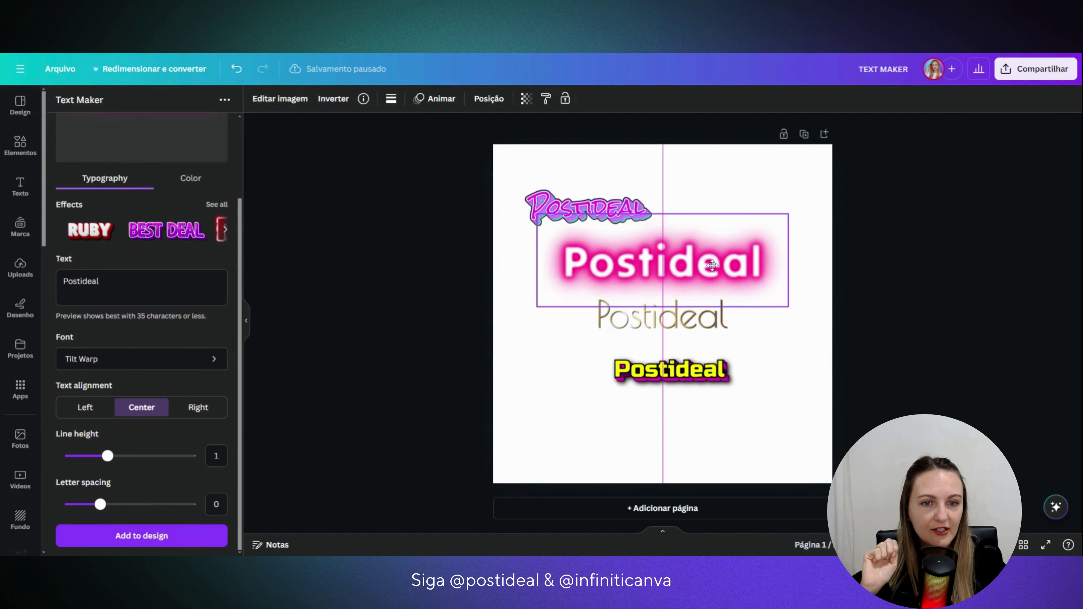
pyautogui.click(687, 294)
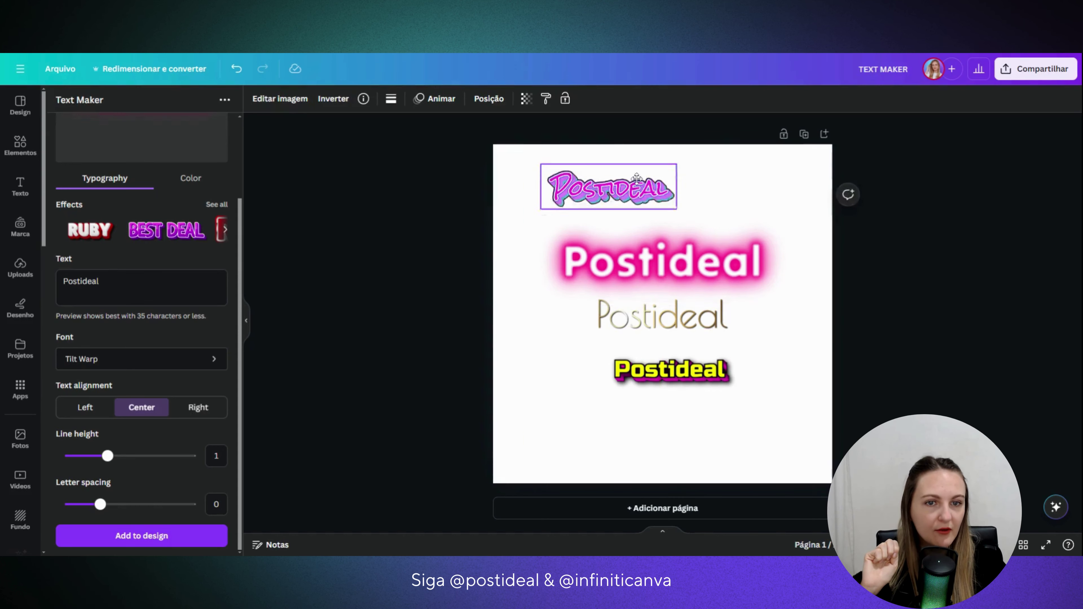
# Move the pink sticker Postideal to the top centre of the page
pyautogui.moveTo(603, 206); pyautogui.dragTo(678, 189)
pyautogui.rightClick(678, 189)
pyautogui.click(475, 221)
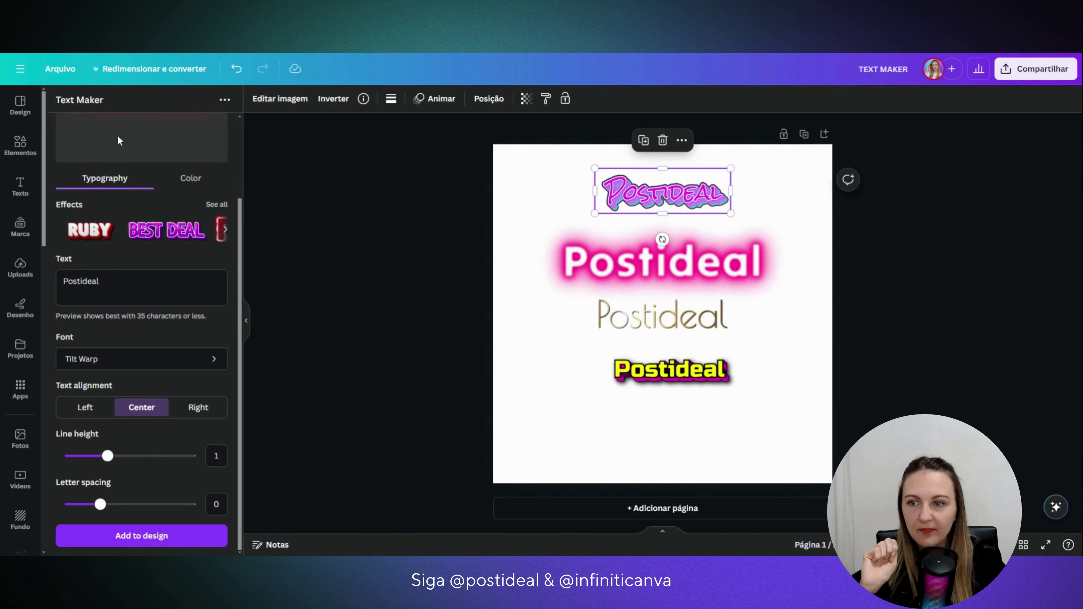
# Open the Fire effect category and pick the FLAMES style
pyautogui.click(211, 205)
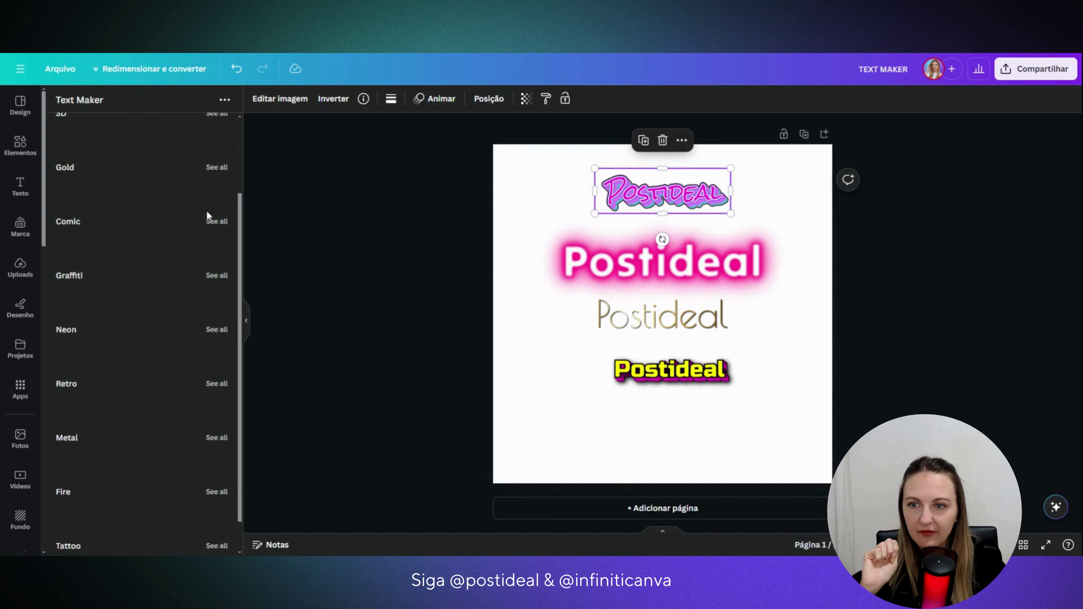
pyautogui.scroll(-1, 176, 378)
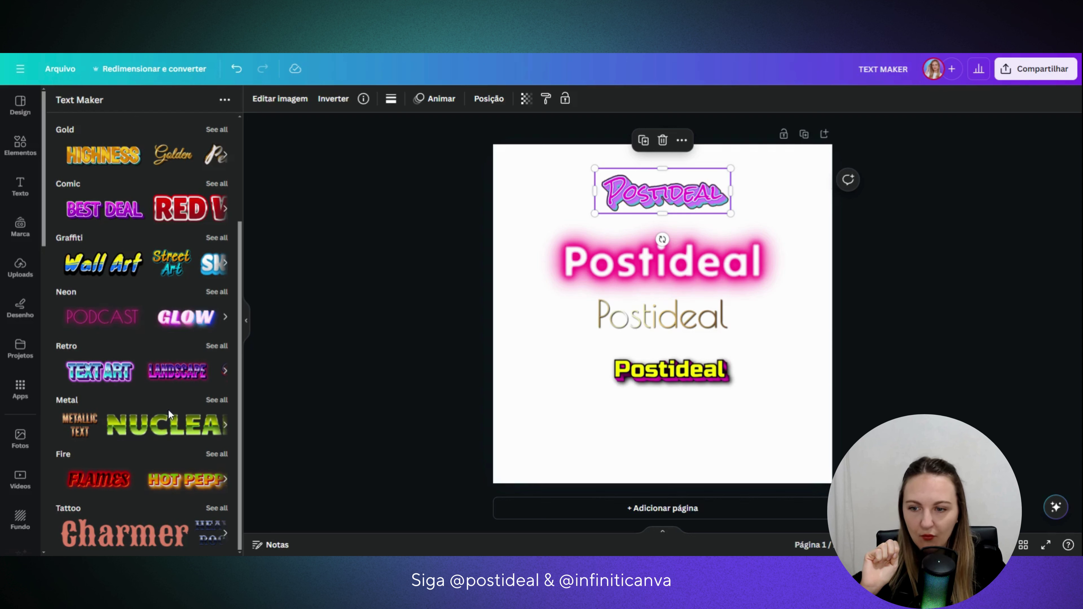
pyautogui.click(209, 454)
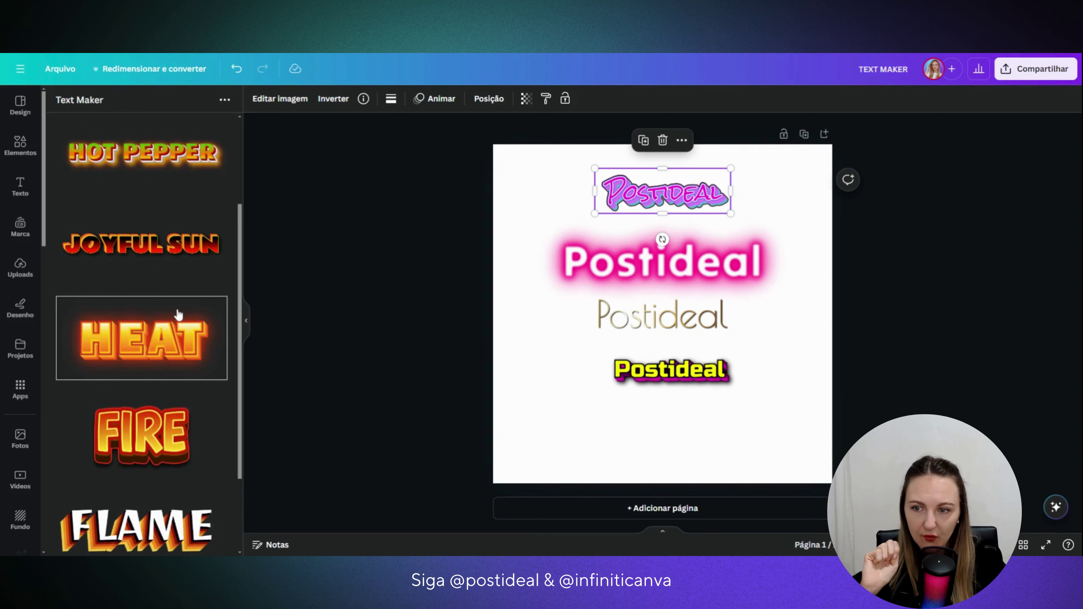
pyautogui.scroll(-2, 177, 324)
pyautogui.scroll(5, 179, 326)
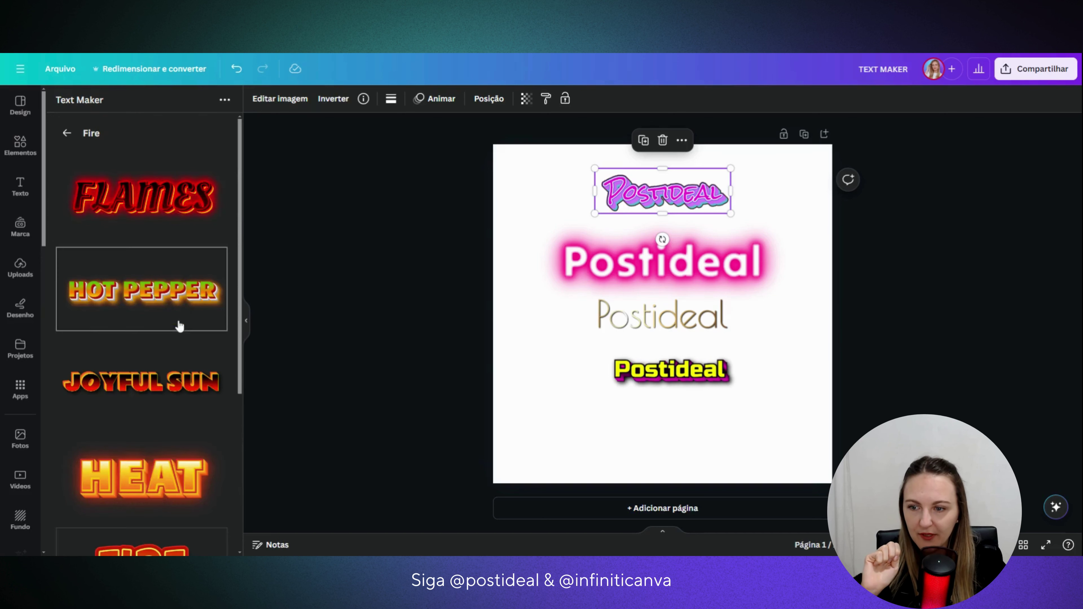
pyautogui.click(179, 222)
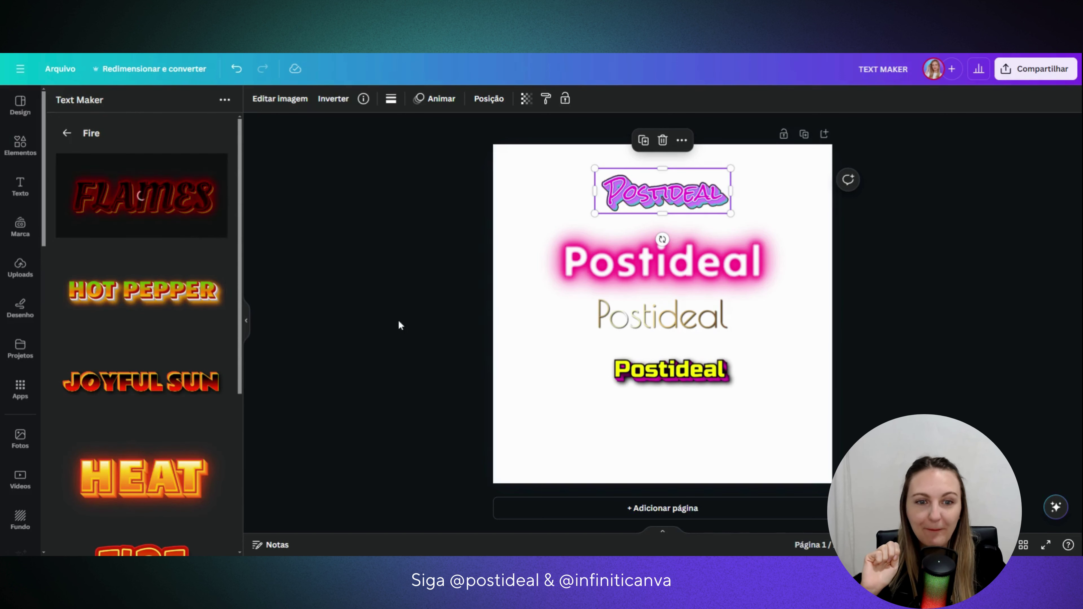
# Replace the sample text with 'FOGO'
pyautogui.click(128, 386)
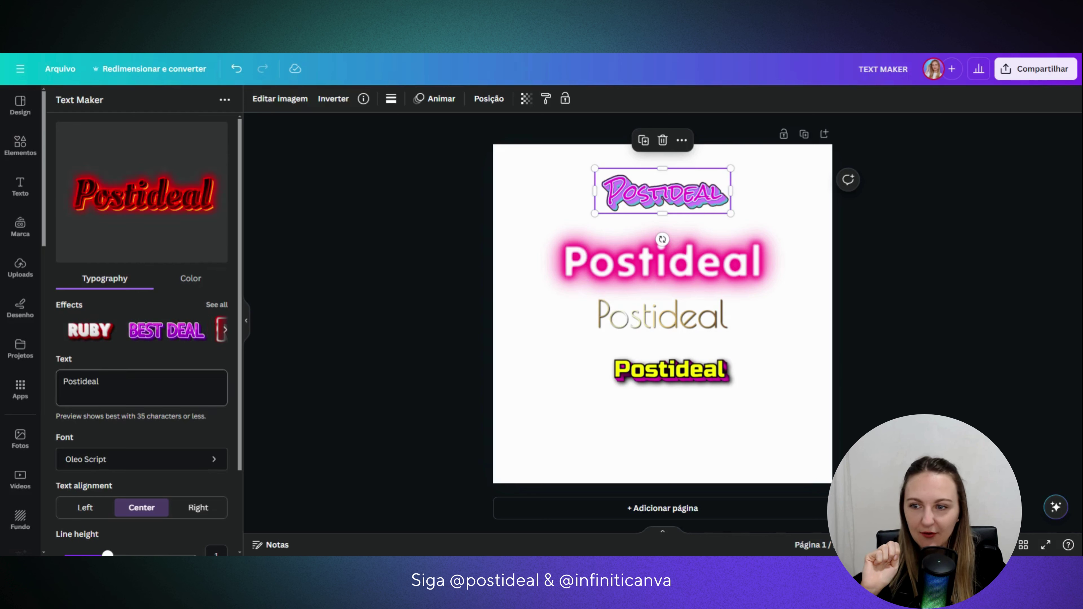
pyautogui.doubleClick(81, 381)
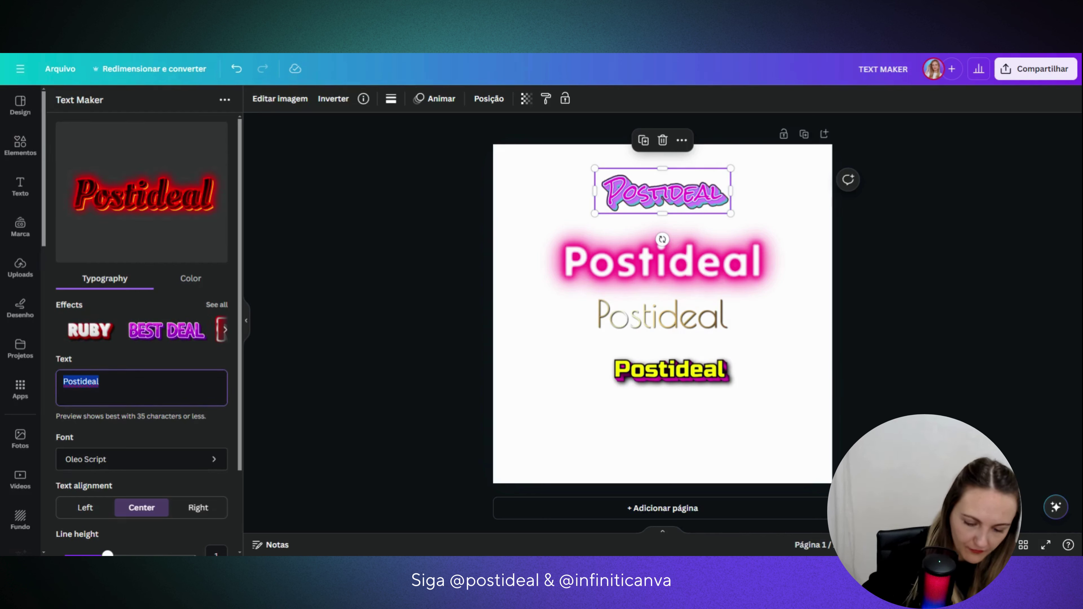
pyautogui.write('FOGO')
pyautogui.scroll(-3, 152, 379)
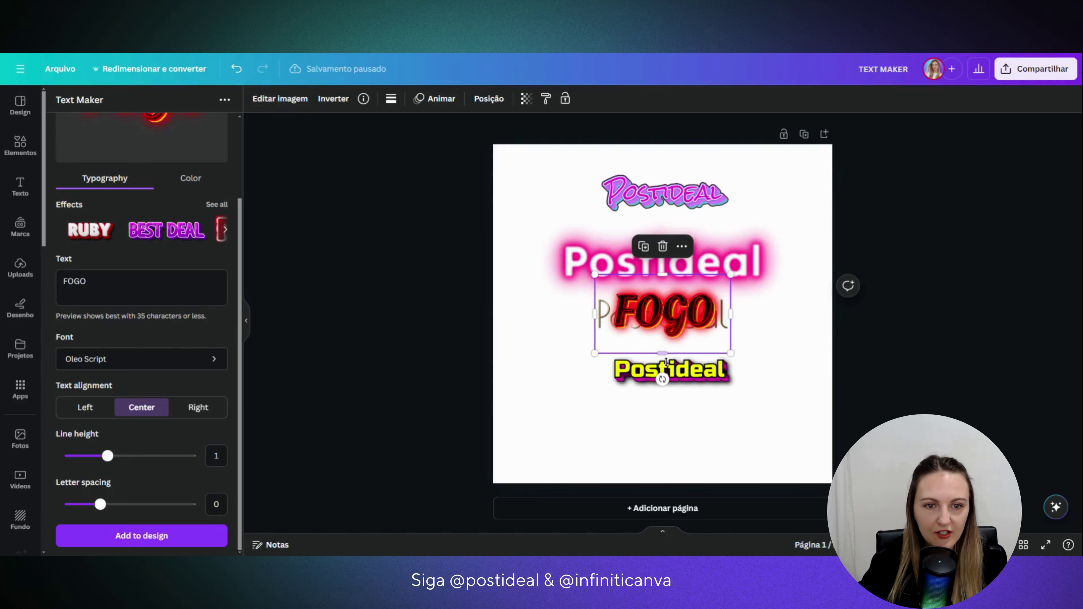
# Duplicate the page, delete its Postideal texts, and enlarge and centre FOGO
pyautogui.click(804, 134)
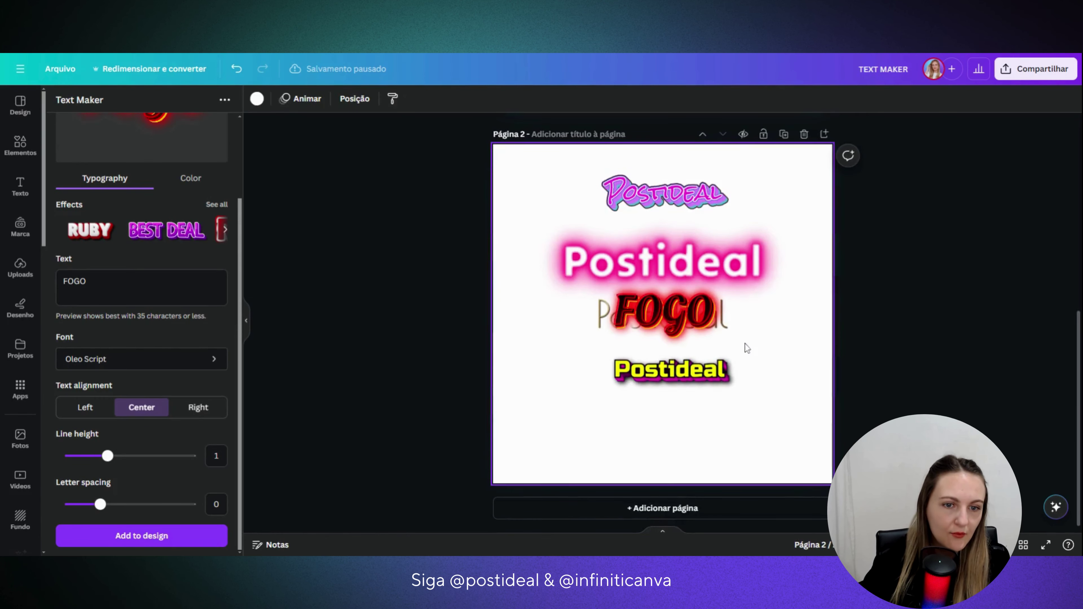
pyautogui.moveTo(668, 318); pyautogui.dragTo(584, 347)
pyautogui.moveTo(775, 401); pyautogui.dragTo(700, 179)
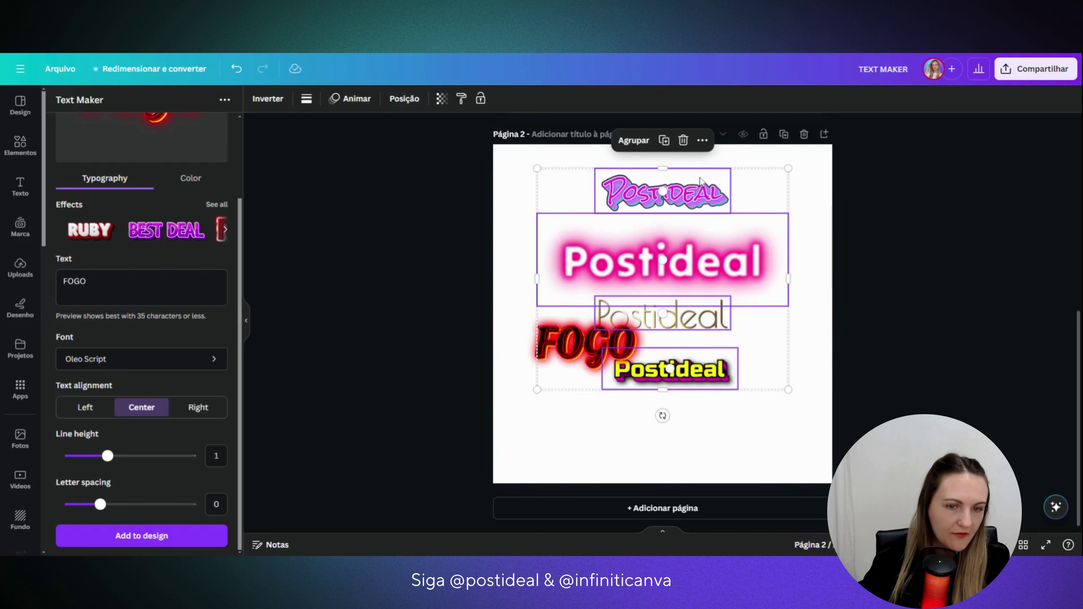
pyautogui.press('Delete')
pyautogui.click(631, 337)
pyautogui.moveTo(653, 306); pyautogui.dragTo(764, 242)
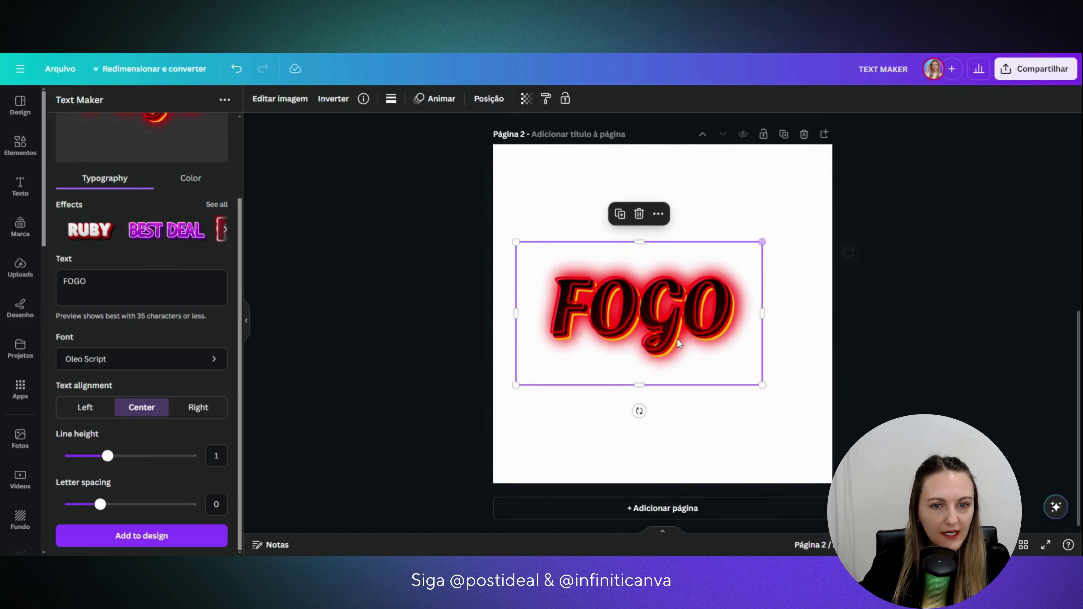
pyautogui.moveTo(631, 361); pyautogui.dragTo(656, 379)
# Set page 2's background colour to black
pyautogui.click(525, 232)
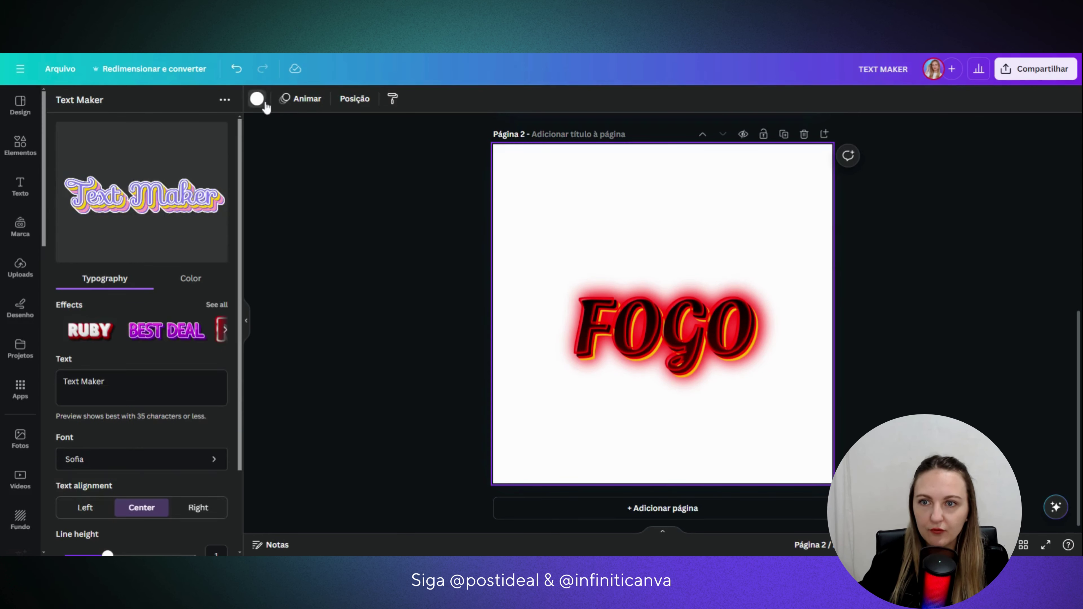
pyautogui.click(256, 99)
pyautogui.click(123, 252)
pyautogui.click(590, 341)
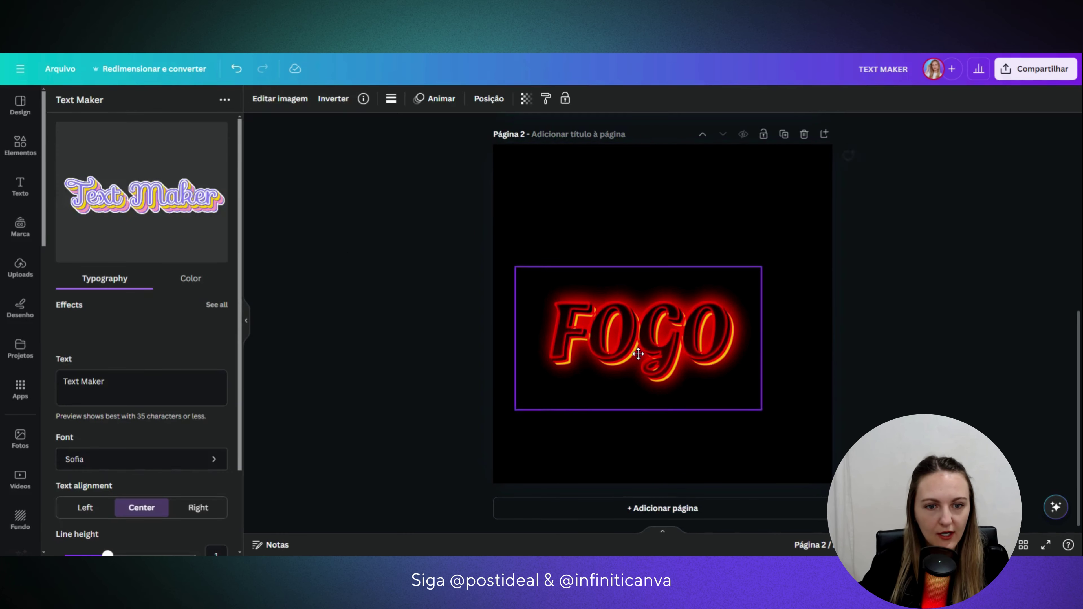
# Search templates for 'FOGO' and apply the fire Black Friday template to a new page 3
pyautogui.click(20, 105)
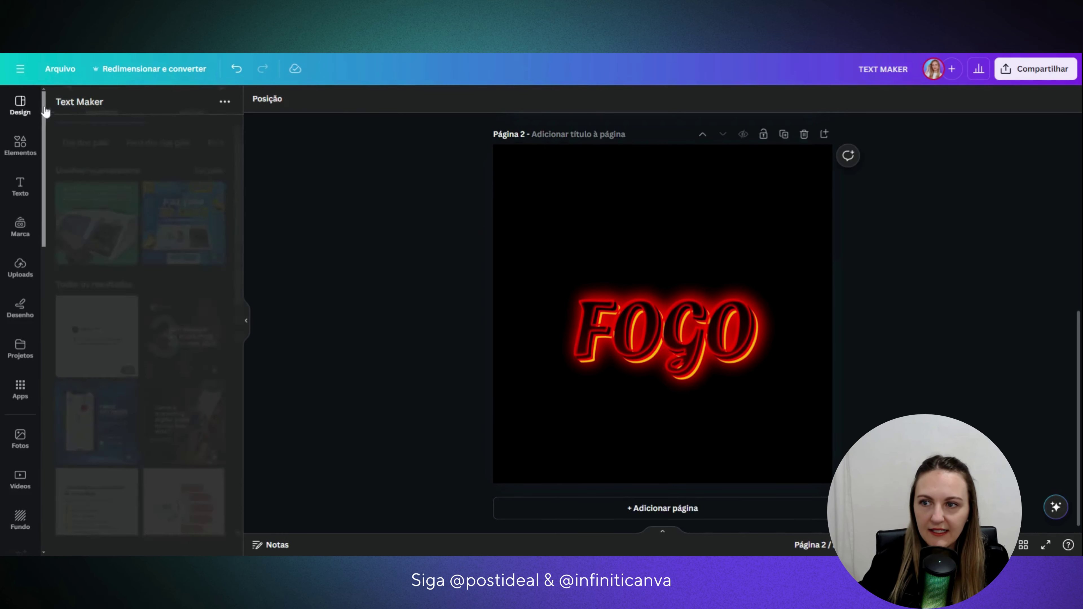
pyautogui.click(128, 105)
pyautogui.write('FOGO')
pyautogui.press('Return')
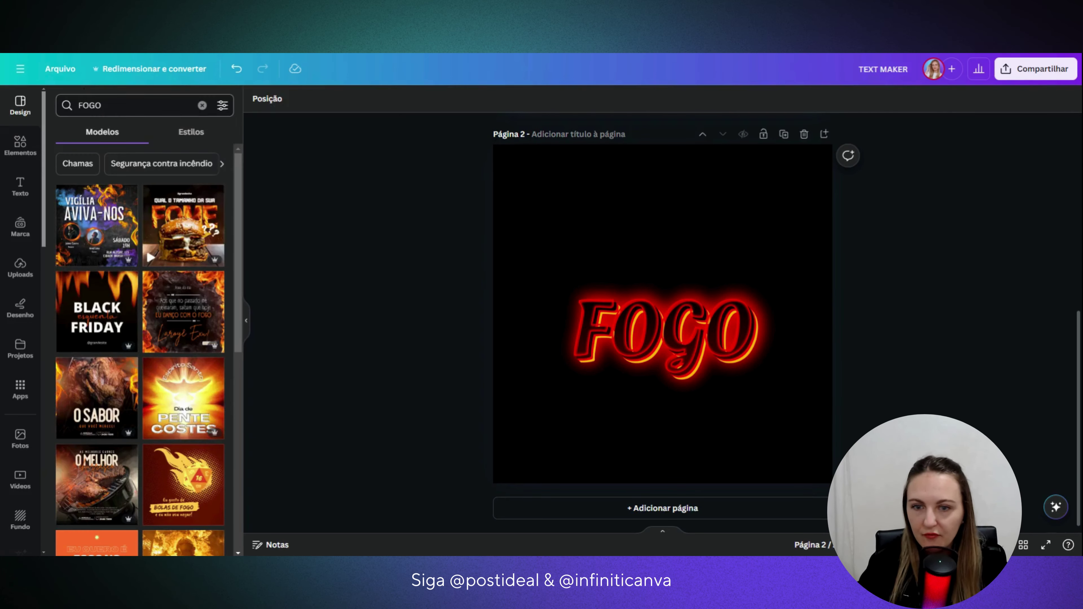
pyautogui.click(644, 508)
pyautogui.click(128, 323)
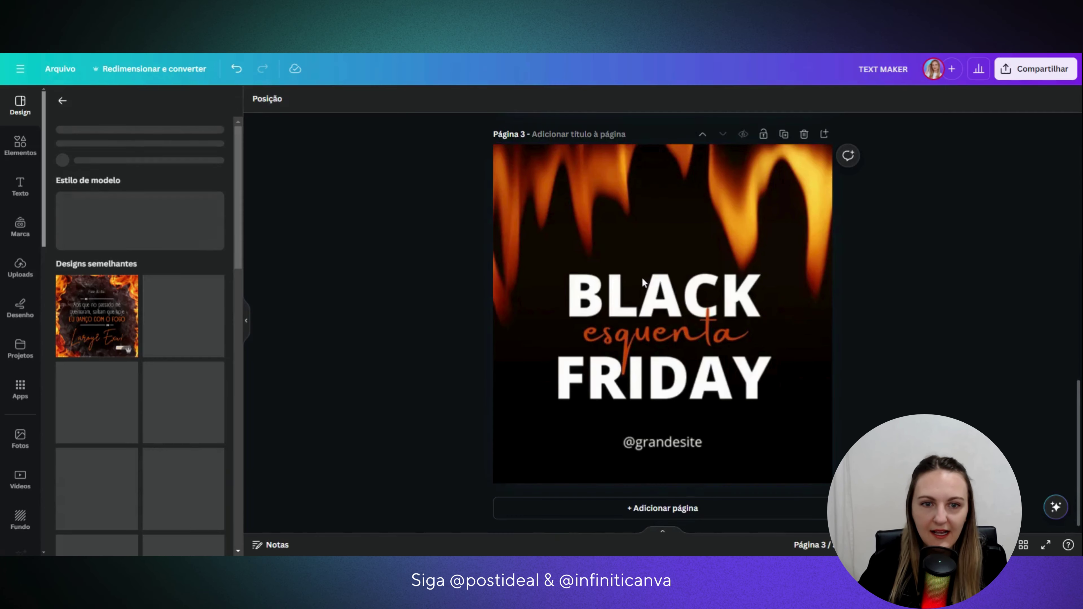
# Use the template's flames image as the background behind FOGO on page 2
pyautogui.scroll(5, 680, 250)
pyautogui.click(620, 403)
pyautogui.scroll(-3, 688, 388)
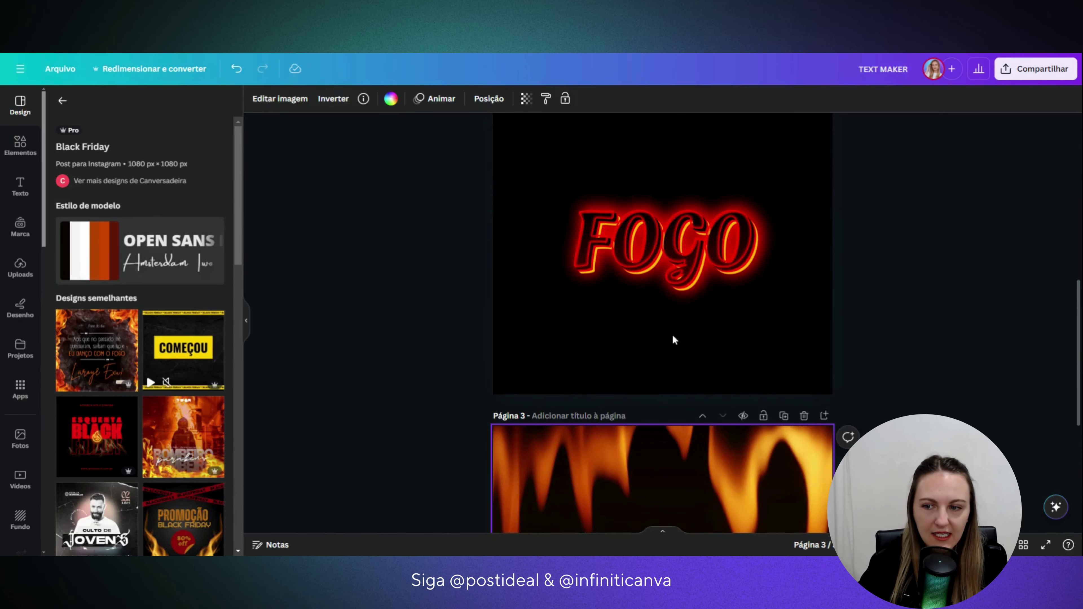
pyautogui.click(667, 221)
pyautogui.click(293, 100)
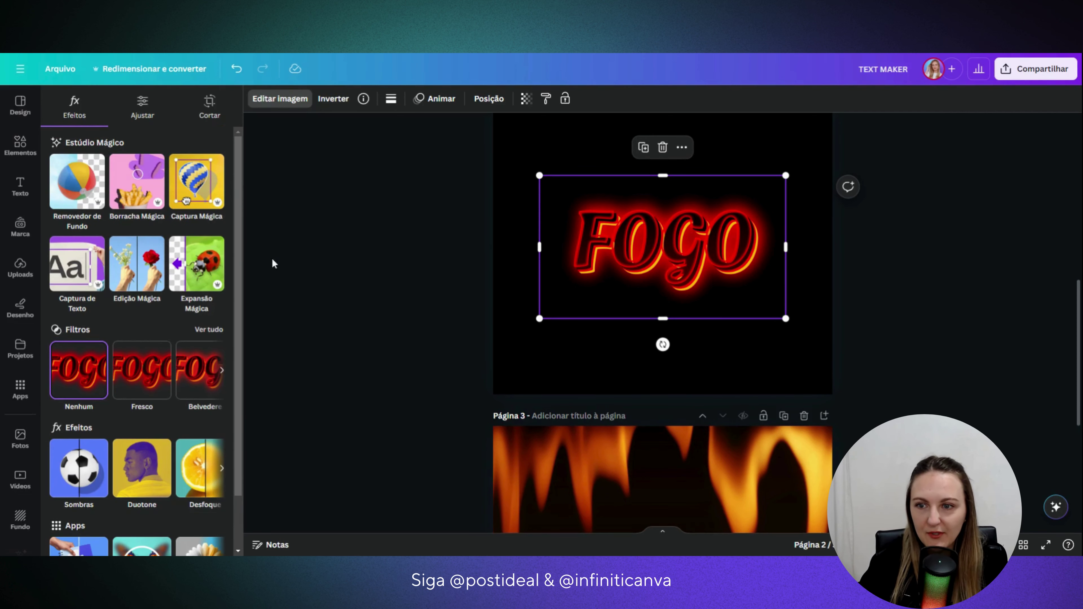
pyautogui.scroll(-5, 538, 388)
pyautogui.click(775, 273)
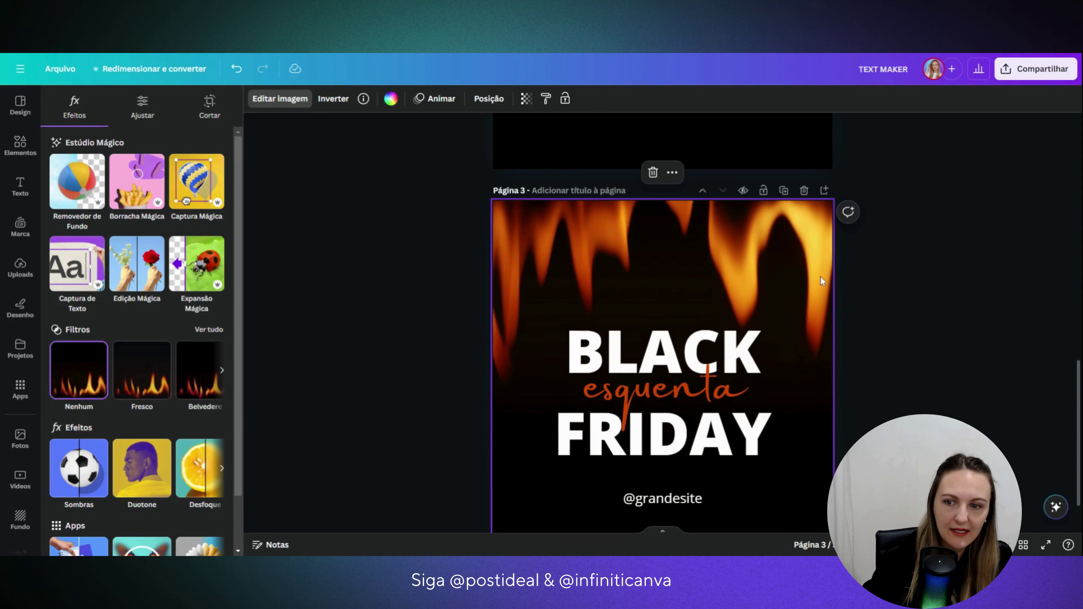
pyautogui.click(874, 292)
pyautogui.scroll(5, 849, 301)
# Apply the Rural photo filter to the page 2 flames image
pyautogui.scroll(2, 870, 311)
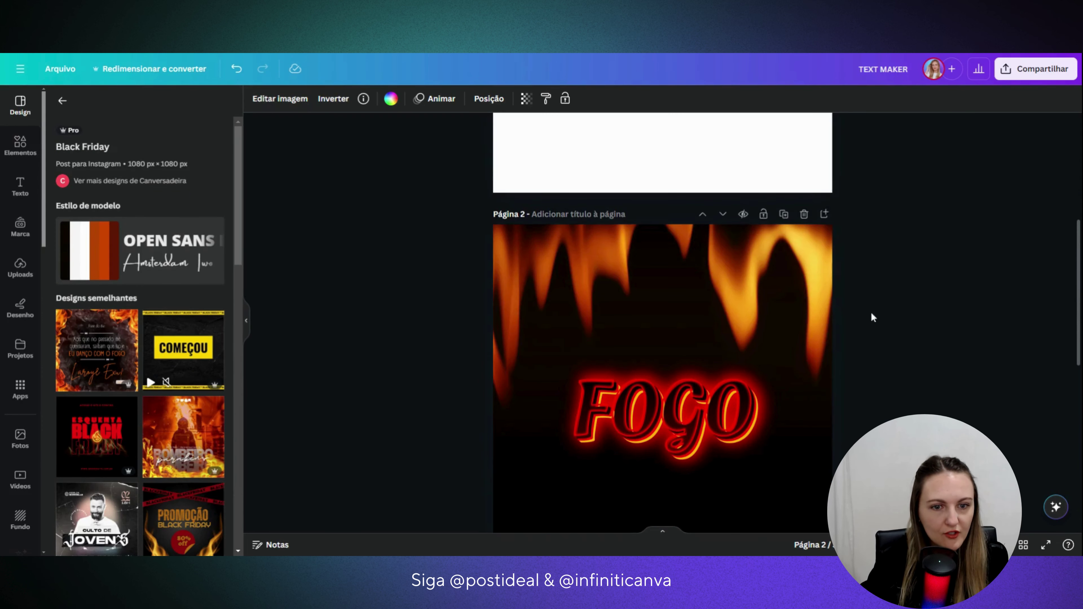
pyautogui.scroll(-2, 746, 247)
pyautogui.click(626, 191)
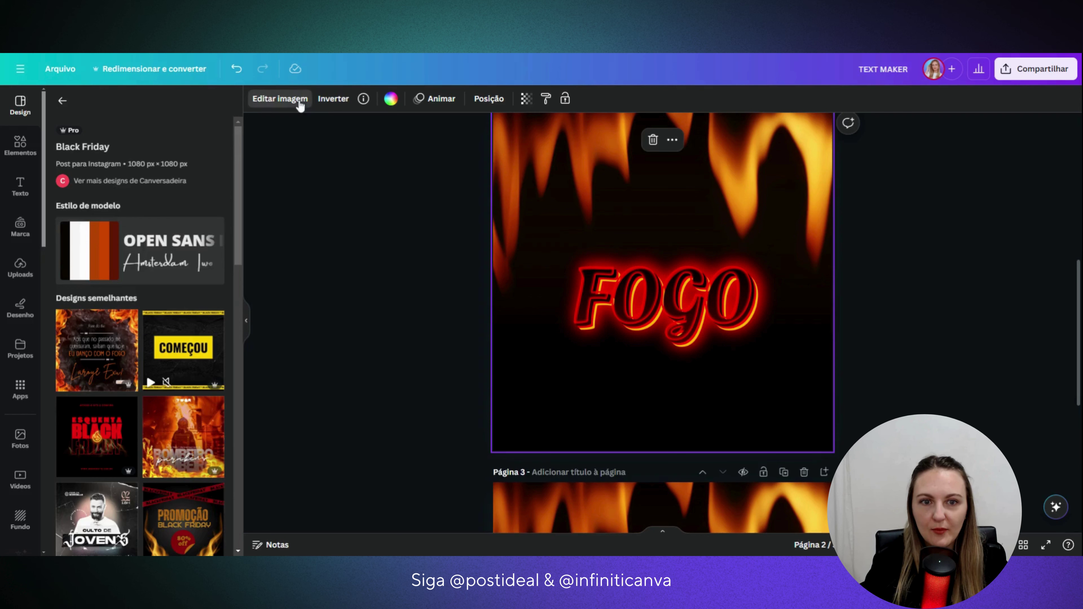
pyautogui.click(280, 98)
pyautogui.click(208, 330)
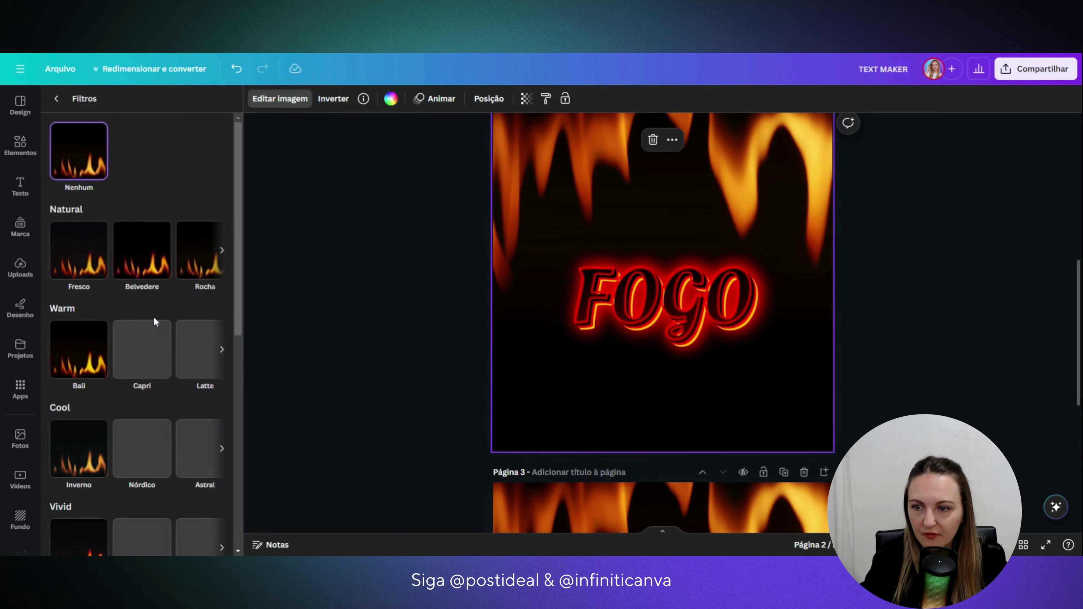
pyautogui.scroll(-5, 157, 337)
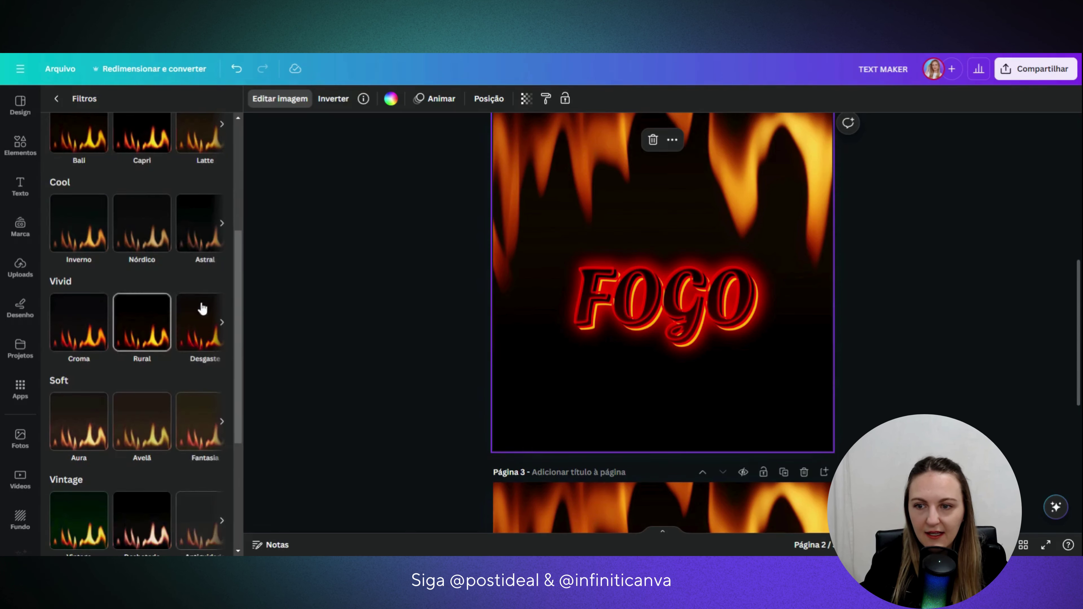
pyautogui.click(144, 322)
# Centre the FOGO text horizontally on page 2
pyautogui.click(300, 361)
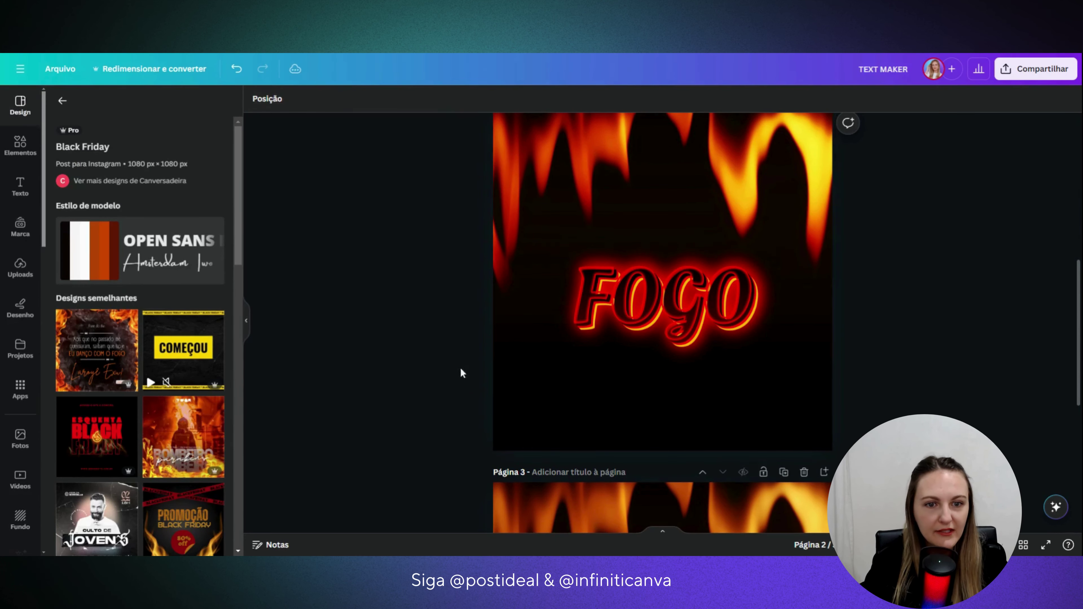
pyautogui.moveTo(679, 358); pyautogui.dragTo(678, 321)
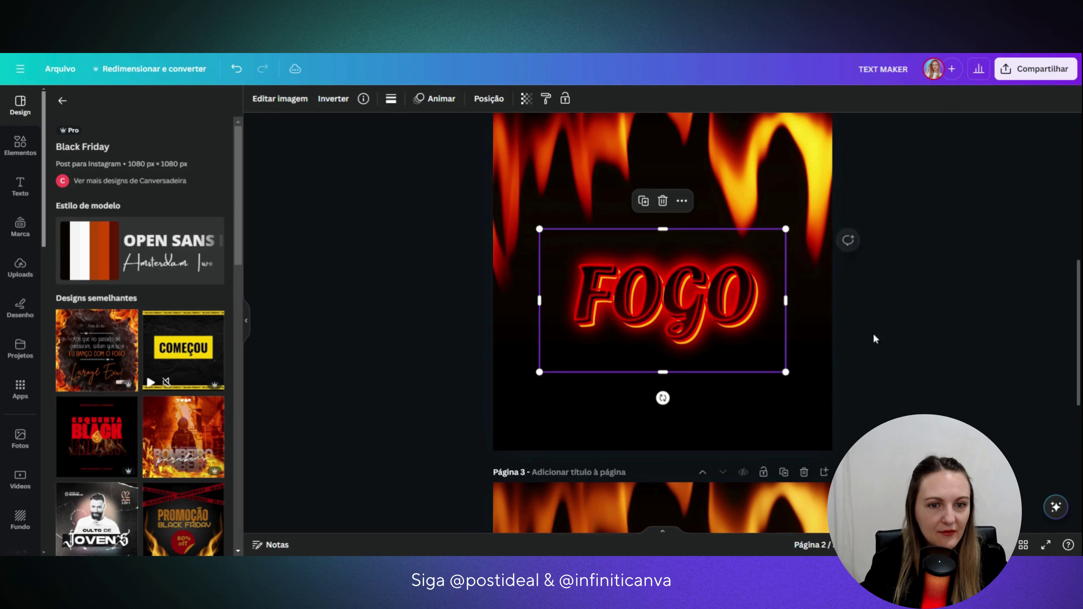
pyautogui.click(731, 411)
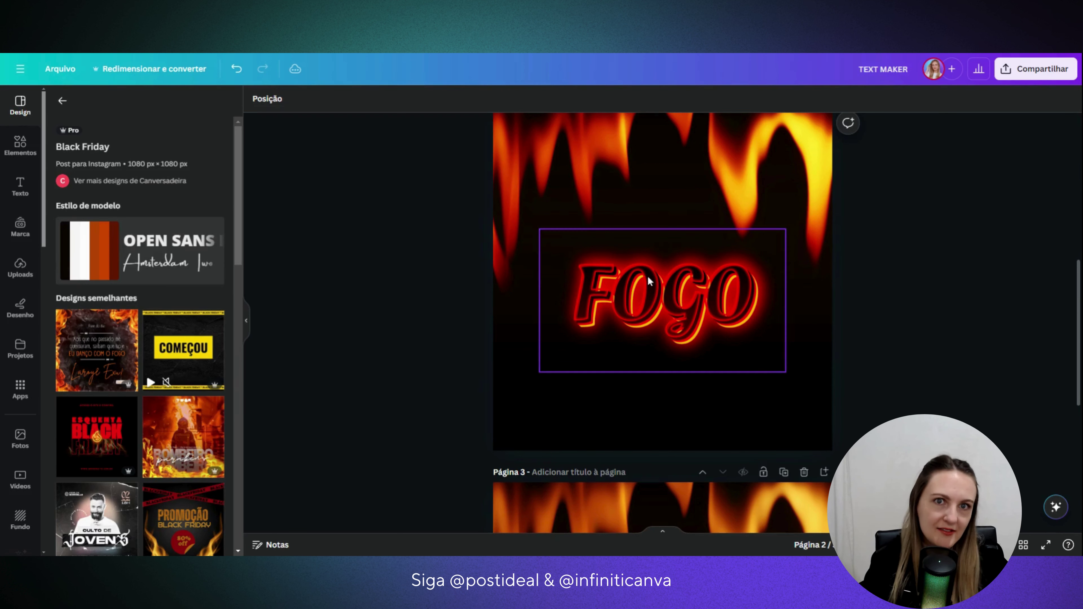
pyautogui.scroll(3, 656, 261)
pyautogui.scroll(-1, 768, 285)
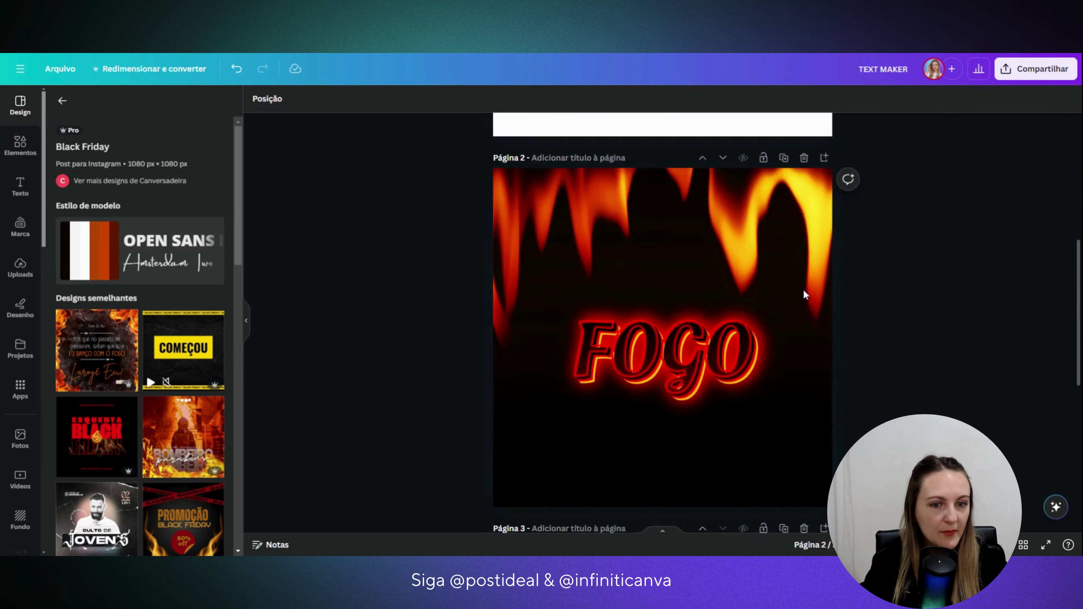